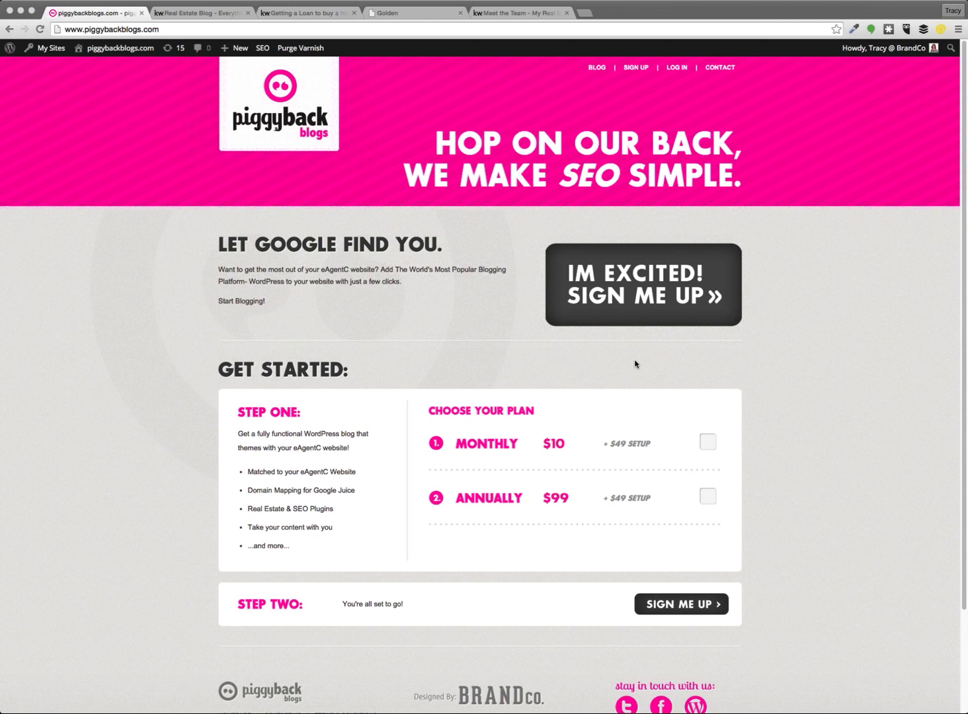
# Bring the browser window showing the Piggyback Blogs homepage into focus
pyautogui.click(634, 361)
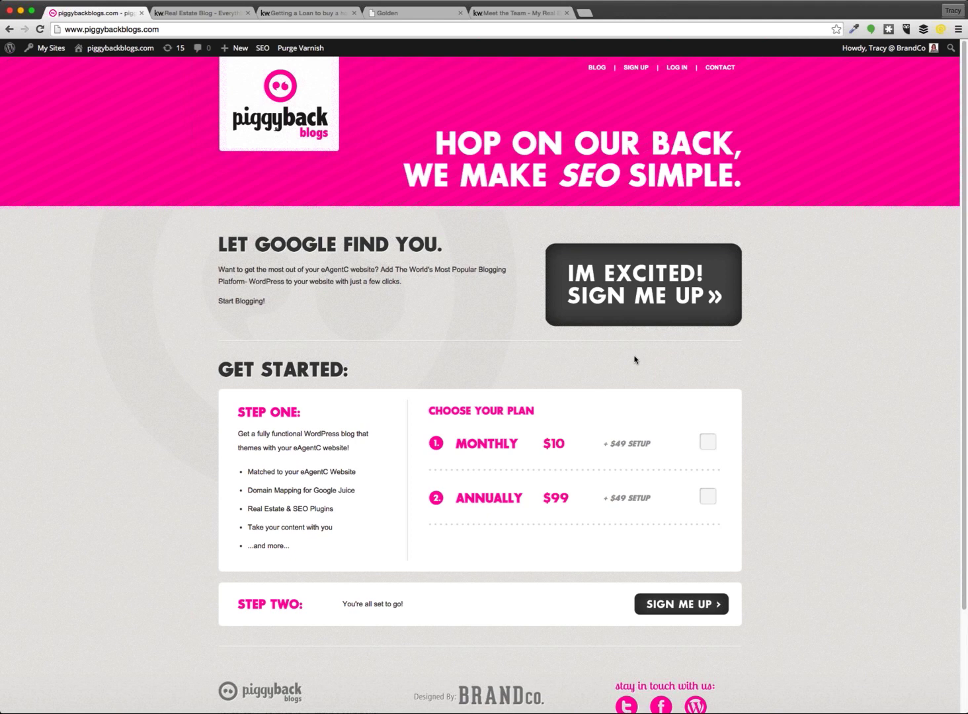
# Switch to the Real Estate Blog tab and highlight the run-on post's text to inspect it
pyautogui.hotkey('ctrl', 'Tab')
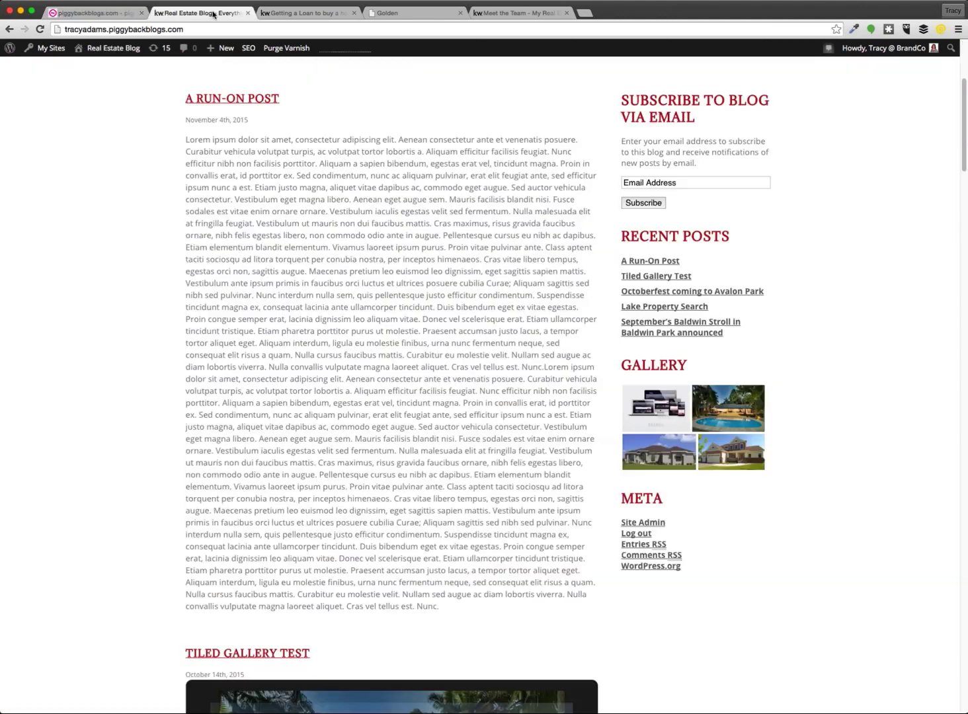
pyautogui.moveTo(466, 614); pyautogui.dragTo(287, 546)
pyautogui.moveTo(206, 441); pyautogui.dragTo(187, 140)
pyautogui.click(121, 259)
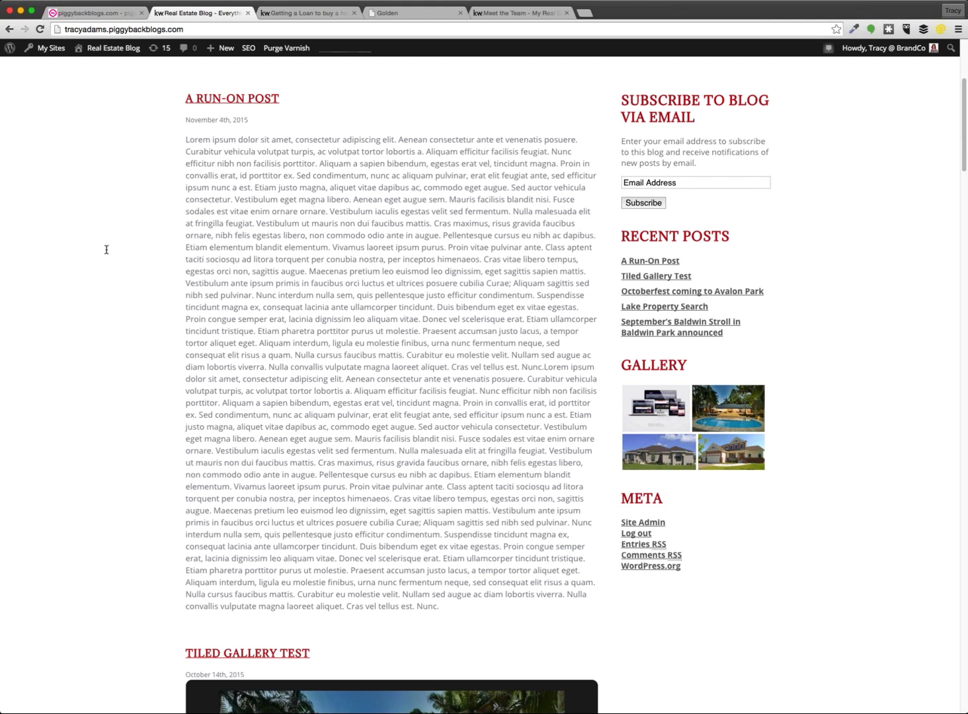
# Open 'A Run-On Post' on its own page and scroll through its single text block
pyautogui.click(251, 105)
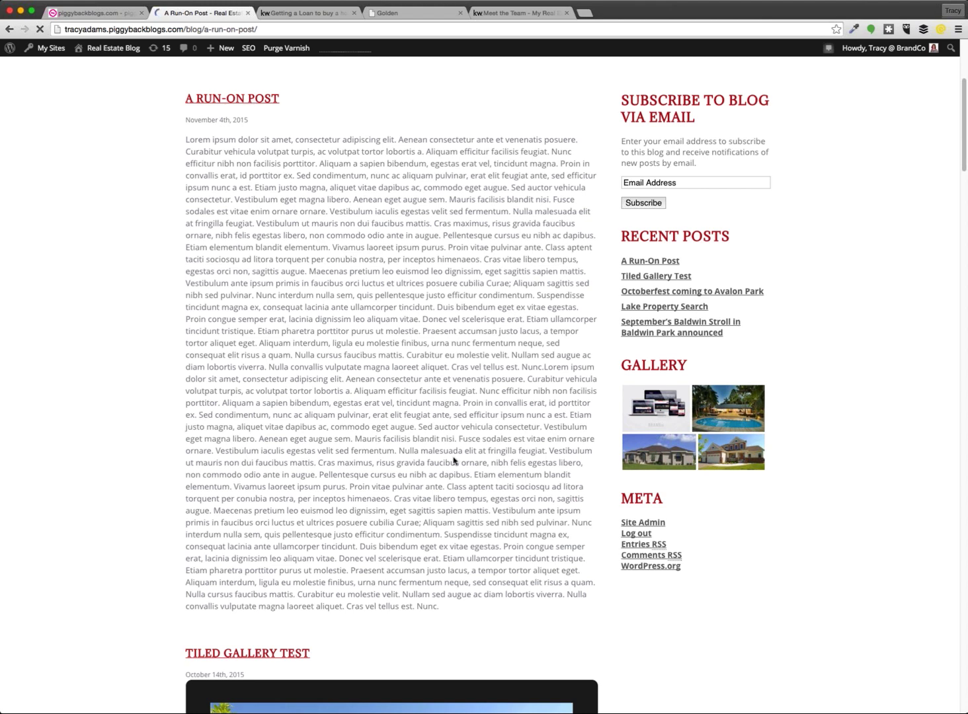
pyautogui.scroll(-2, 141, 423)
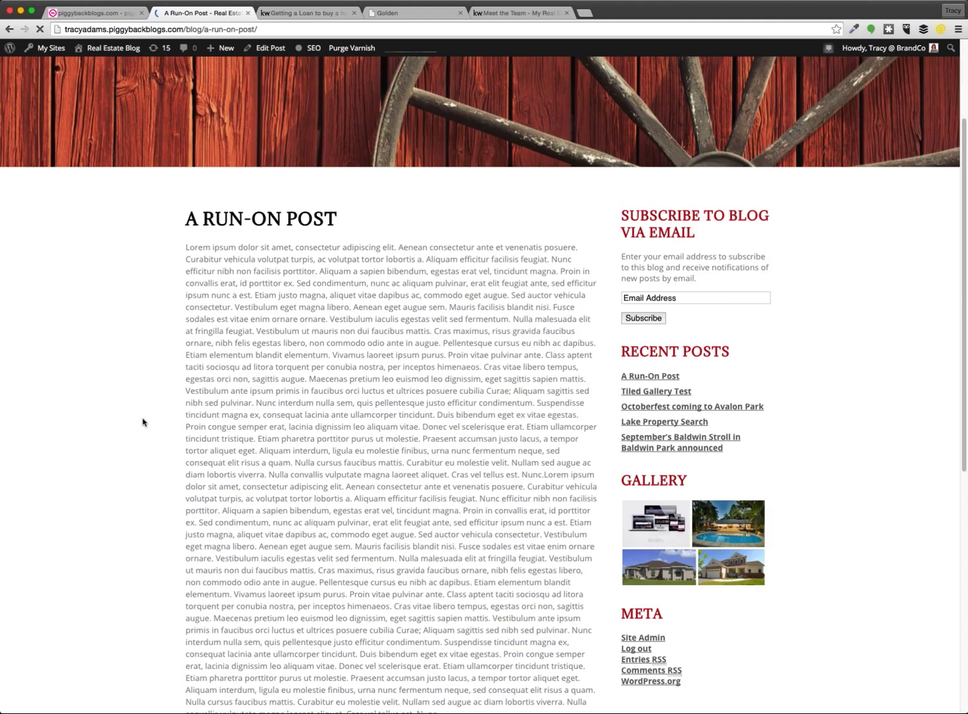
pyautogui.scroll(-2, 143, 421)
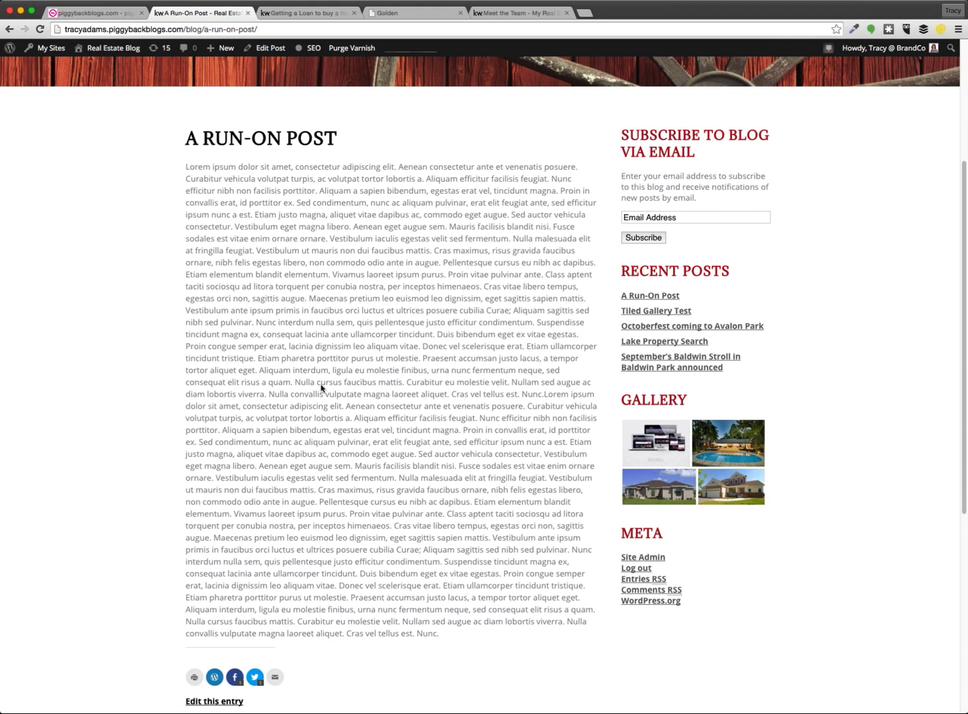
# From the post editor, use All Users to switch to the other administrator account
pyautogui.click(268, 50)
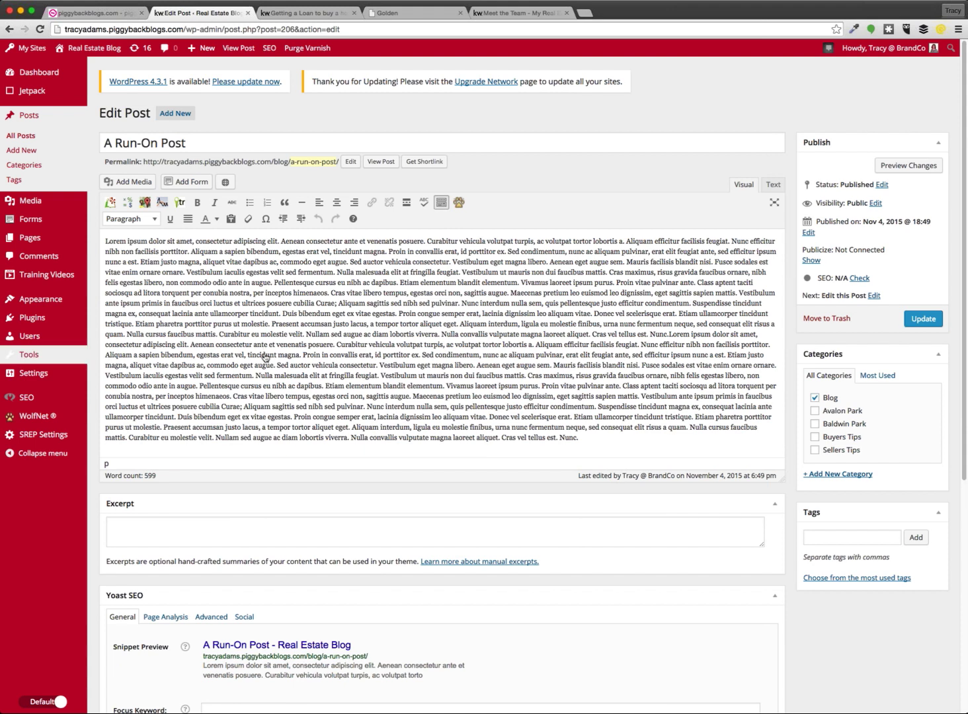
pyautogui.click(37, 335)
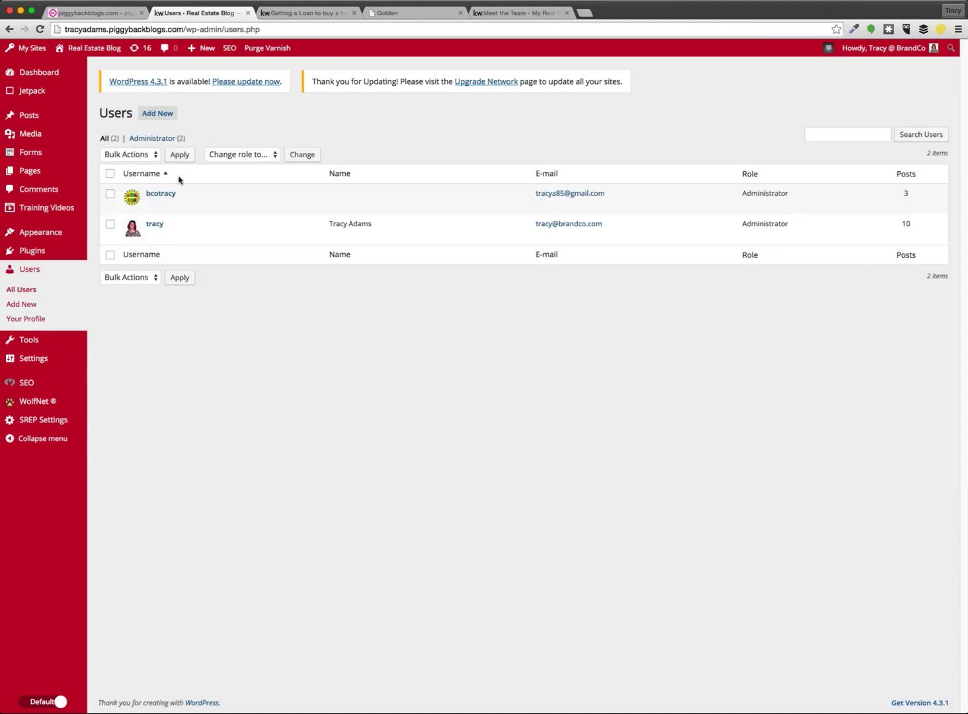
pyautogui.click(215, 206)
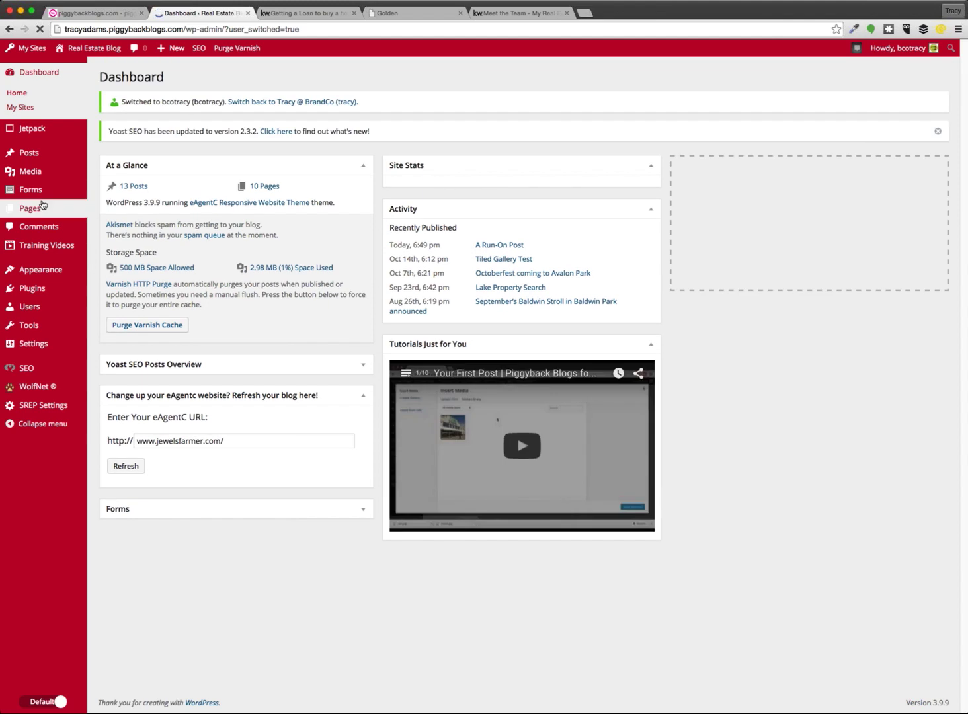
pyautogui.moveTo(43, 208)
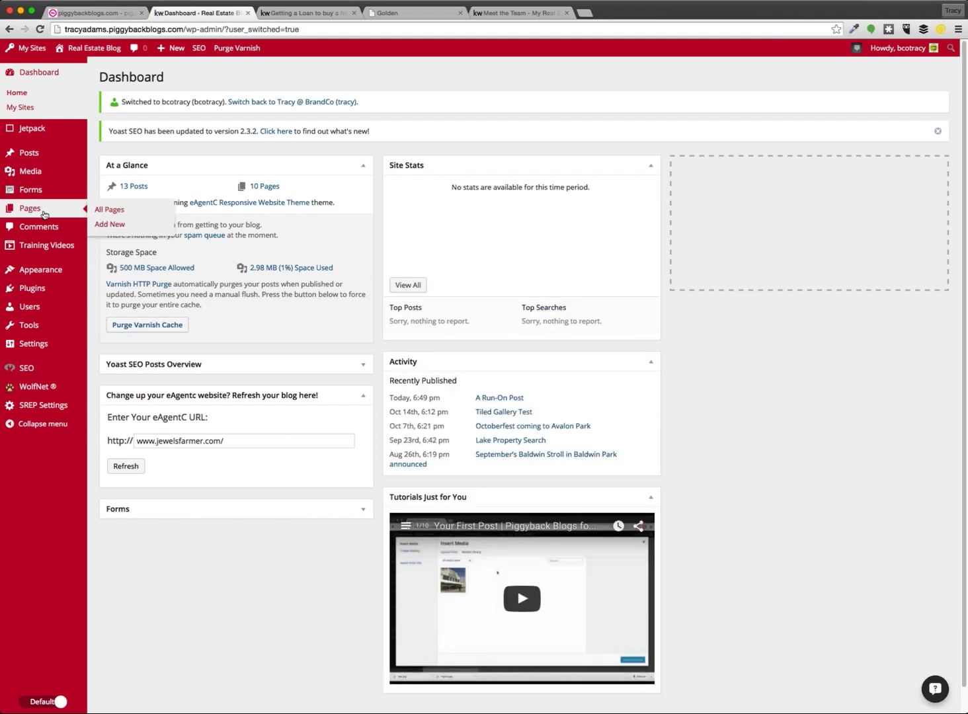
# Go through Pages to the Posts list to reopen 'A Run-On Post' in the editor
pyautogui.click(36, 186)
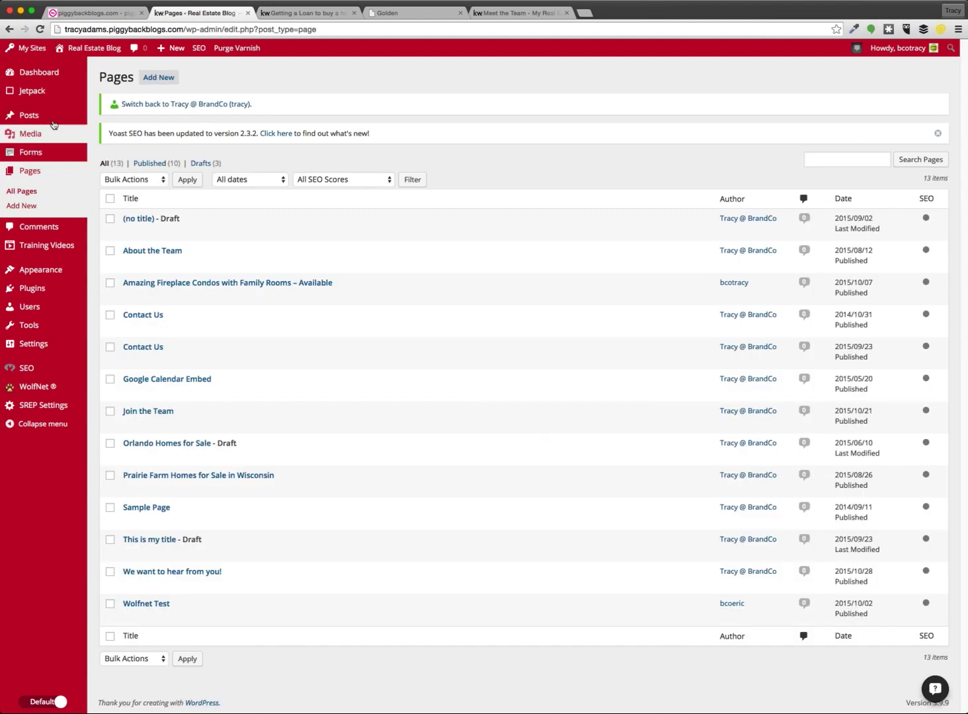
pyautogui.click(54, 123)
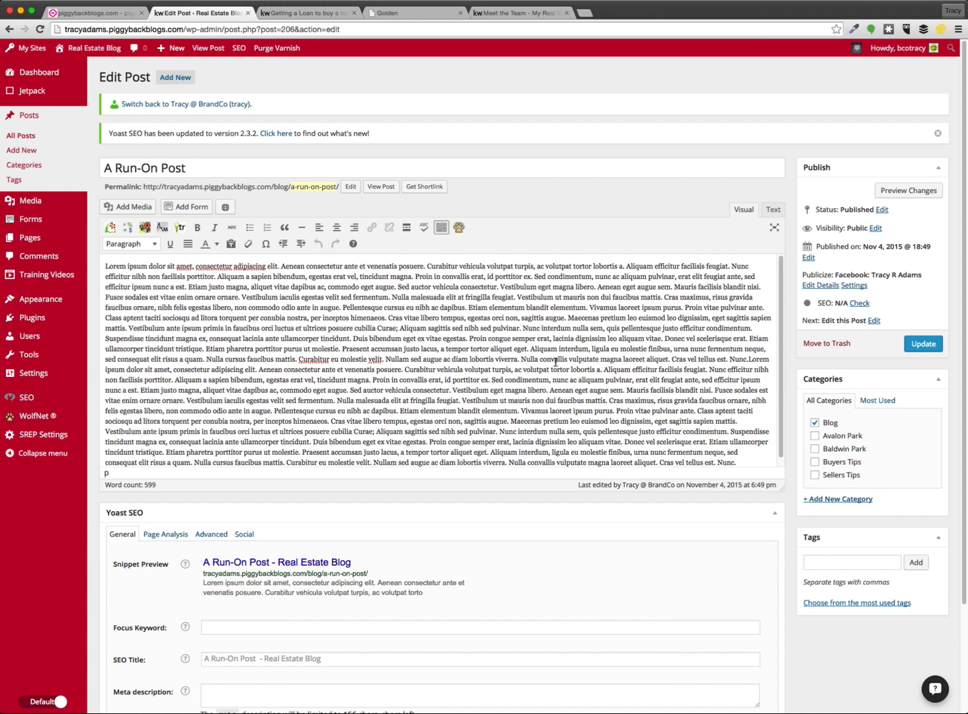
# Insert paragraph breaks at 'Etiam ullamcorper', after 'fringilla feugiat.' and after 'scelerisque erat.'
pyautogui.press('Return')
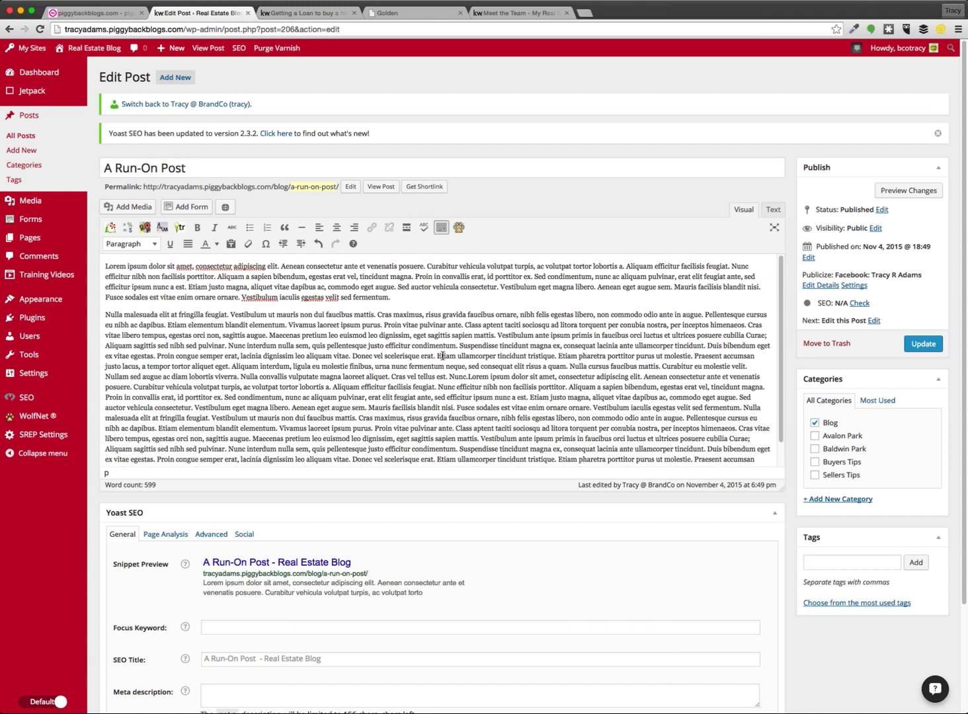
pyautogui.click(437, 357)
pyautogui.press('Return')
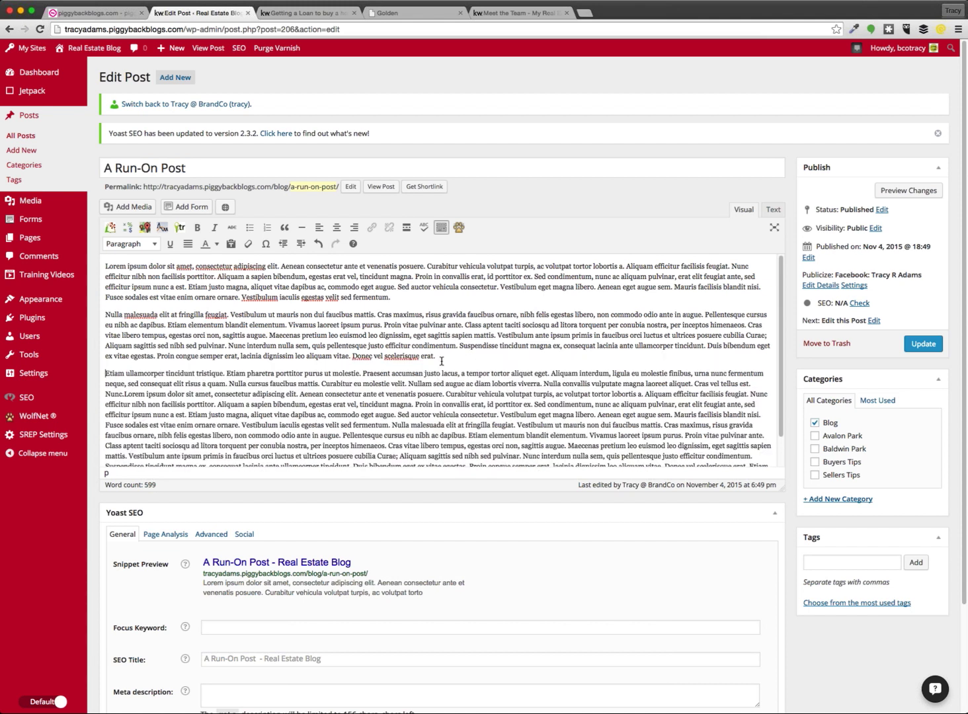
pyautogui.scroll(-1, 473, 364)
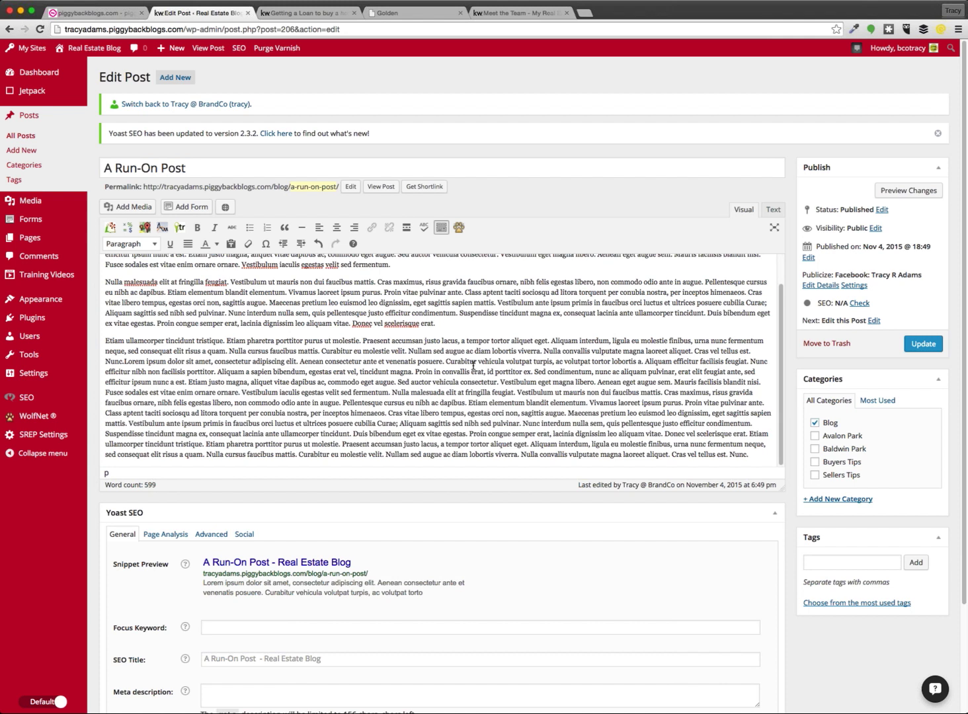
pyautogui.click(516, 393)
pyautogui.press('Return')
pyautogui.scroll(-1, 506, 400)
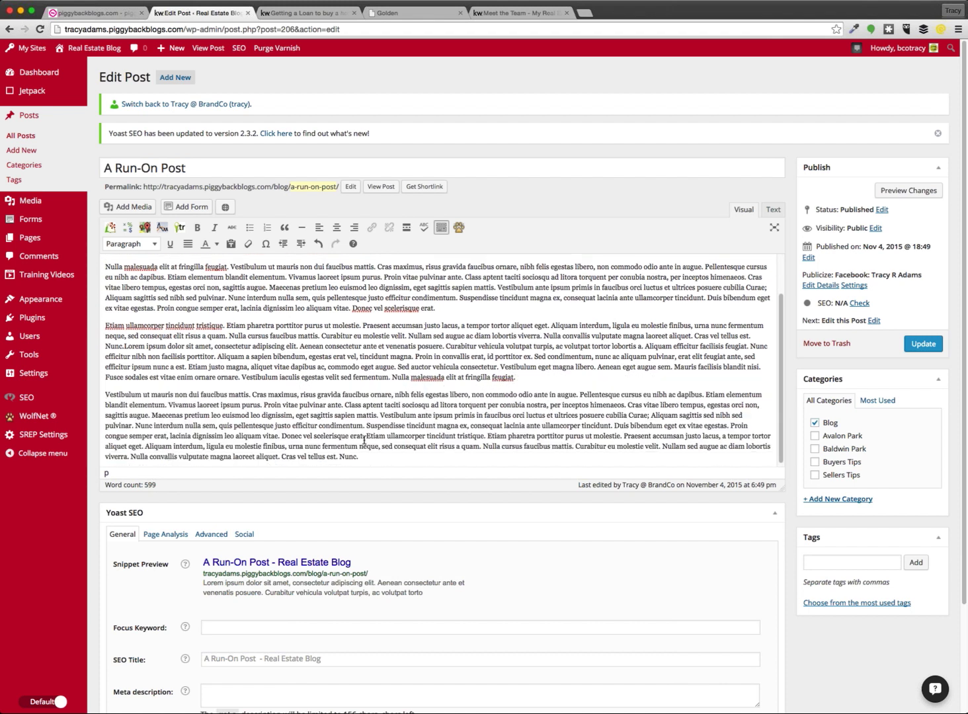
pyautogui.click(364, 435)
pyautogui.press('Return')
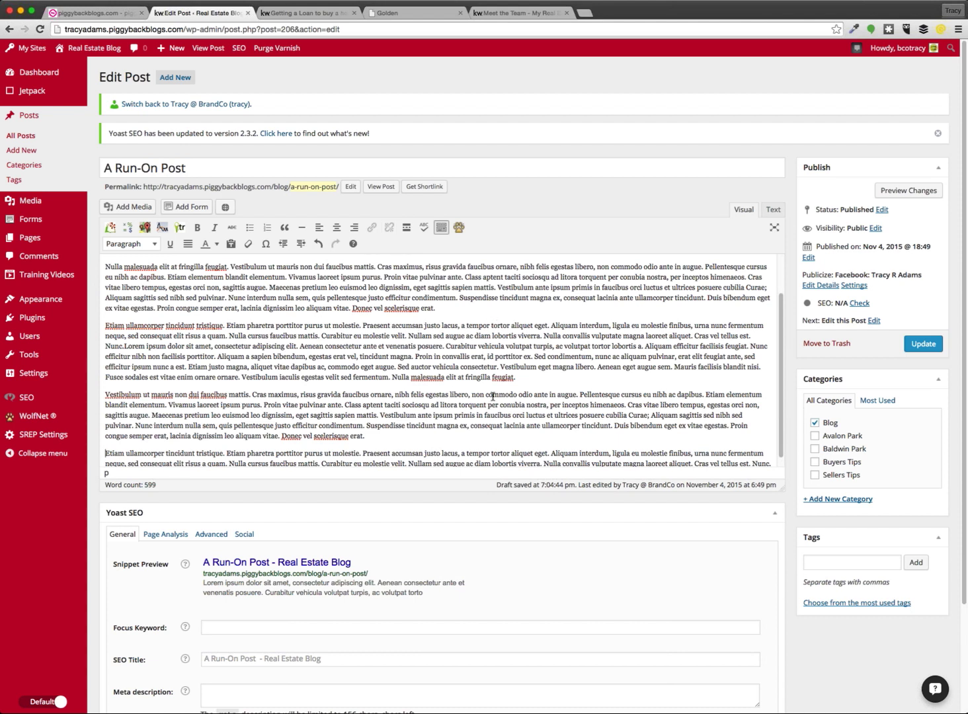
# Preview the post's separate paragraphs on the site, then return to the Edit Post tab
pyautogui.click(918, 193)
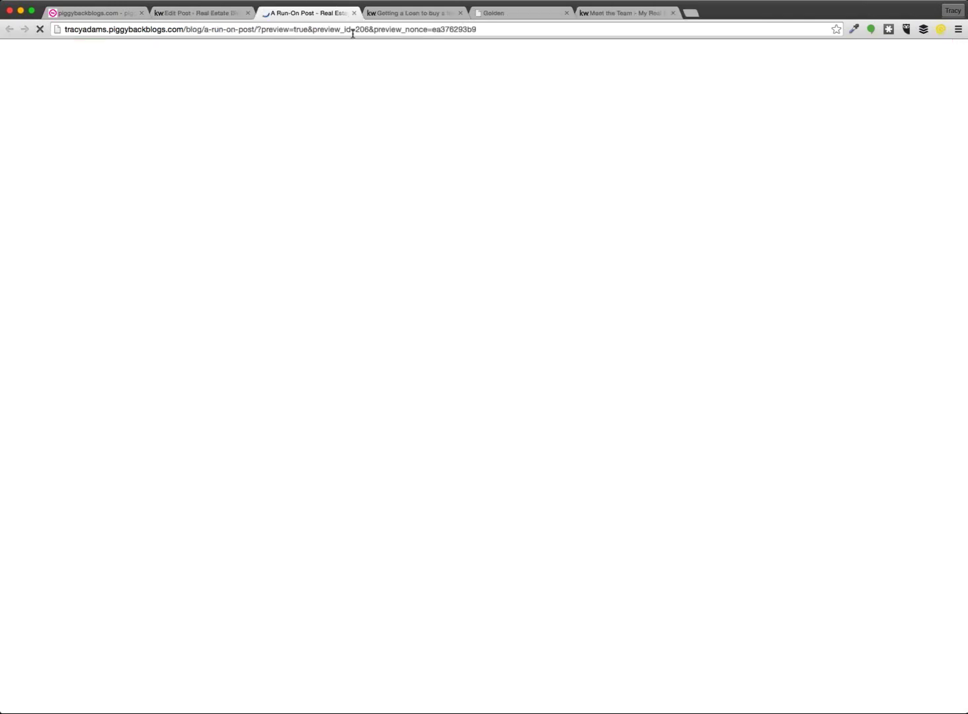
pyautogui.scroll(-3, 527, 518)
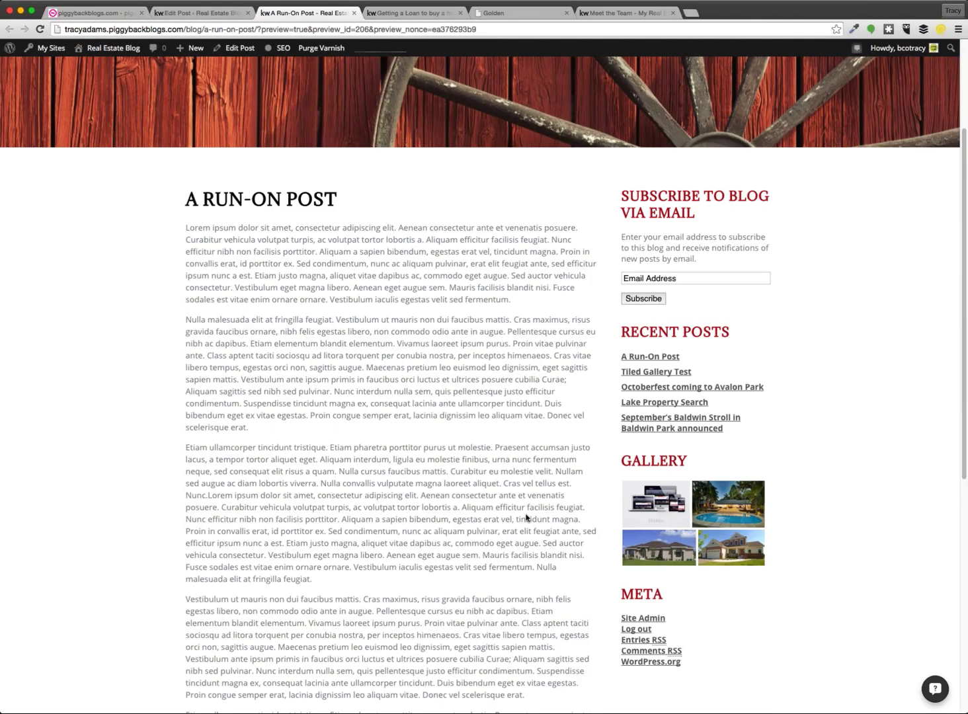
pyautogui.scroll(-1, 527, 517)
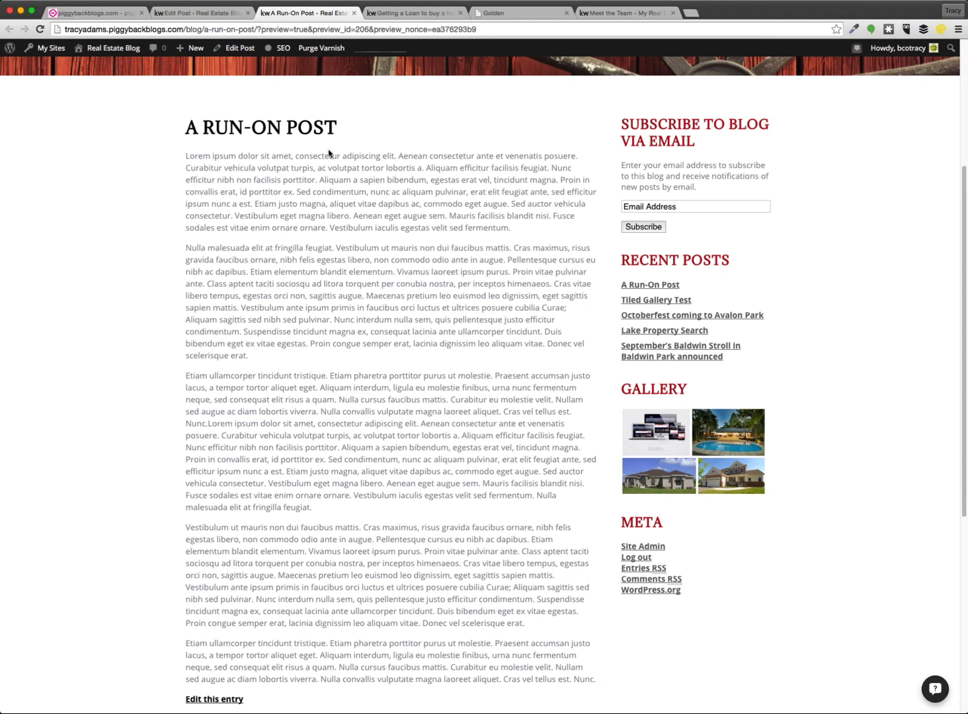
pyautogui.moveTo(337, 127)
pyautogui.mouseDown()
pyautogui.moveTo(173, 126)
pyautogui.moveTo(337, 126)
pyautogui.mouseUp()
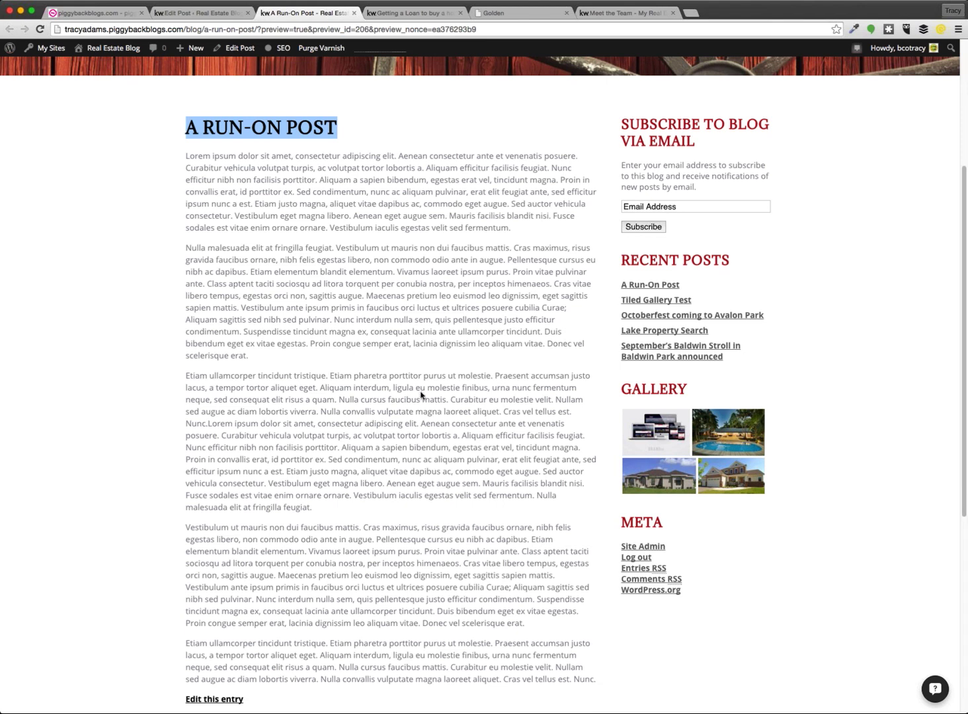
pyautogui.hotkey('ctrl', 'shift', 'Tab')
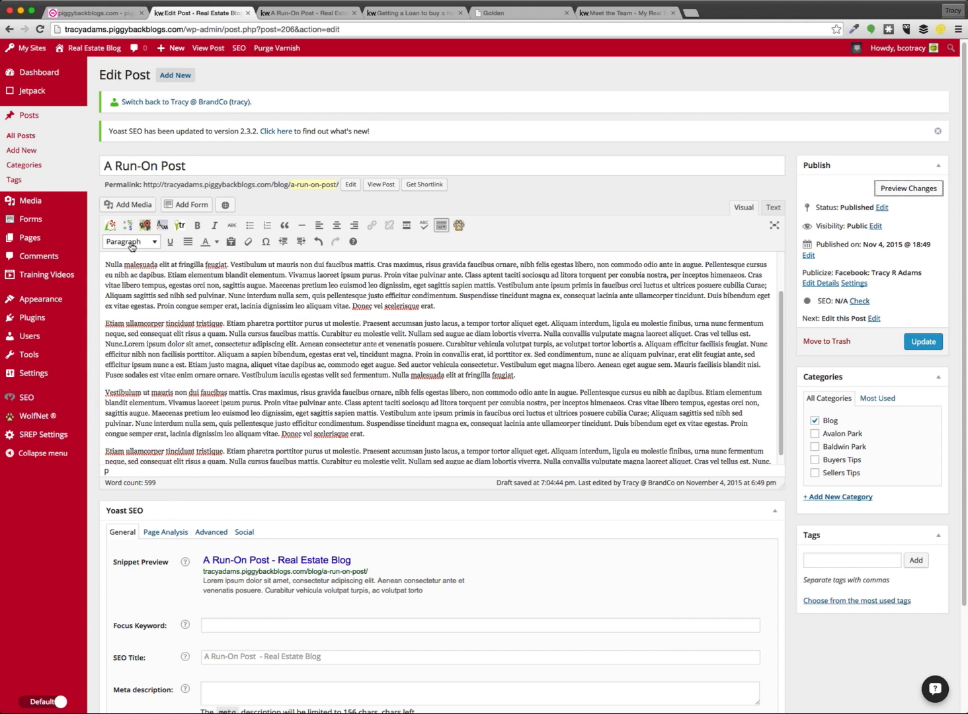
# Split 'Etiam ullamcorper tincidunt tristique.' onto its own line and make it a Heading 3
pyautogui.click(131, 242)
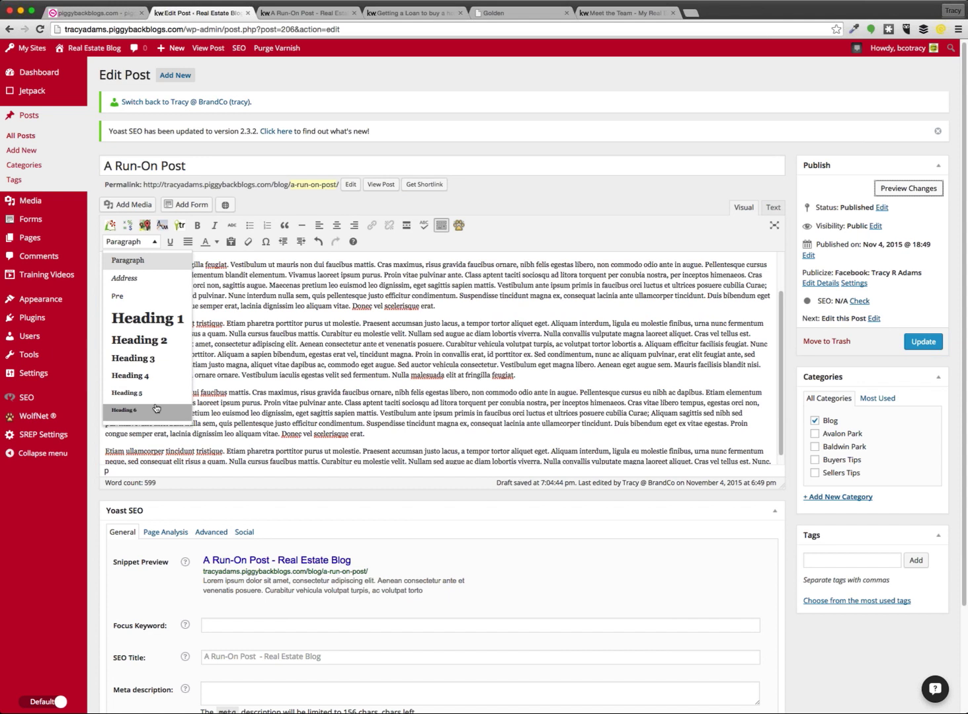
pyautogui.click(342, 364)
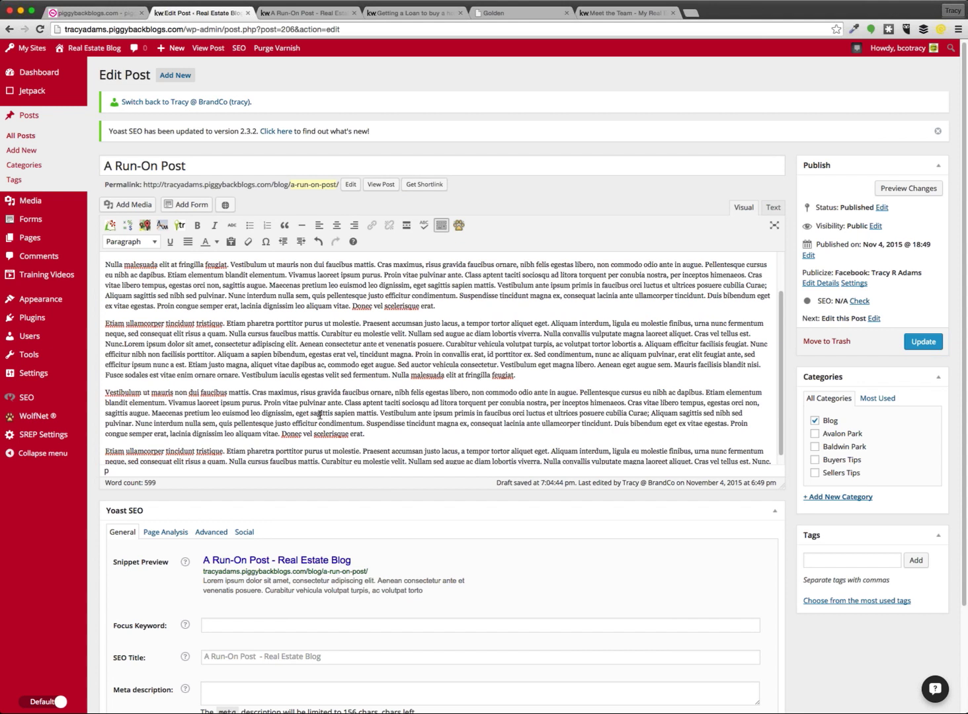
pyautogui.doubleClick(119, 312)
pyautogui.click(446, 326)
pyautogui.moveTo(224, 323); pyautogui.dragTo(78, 324)
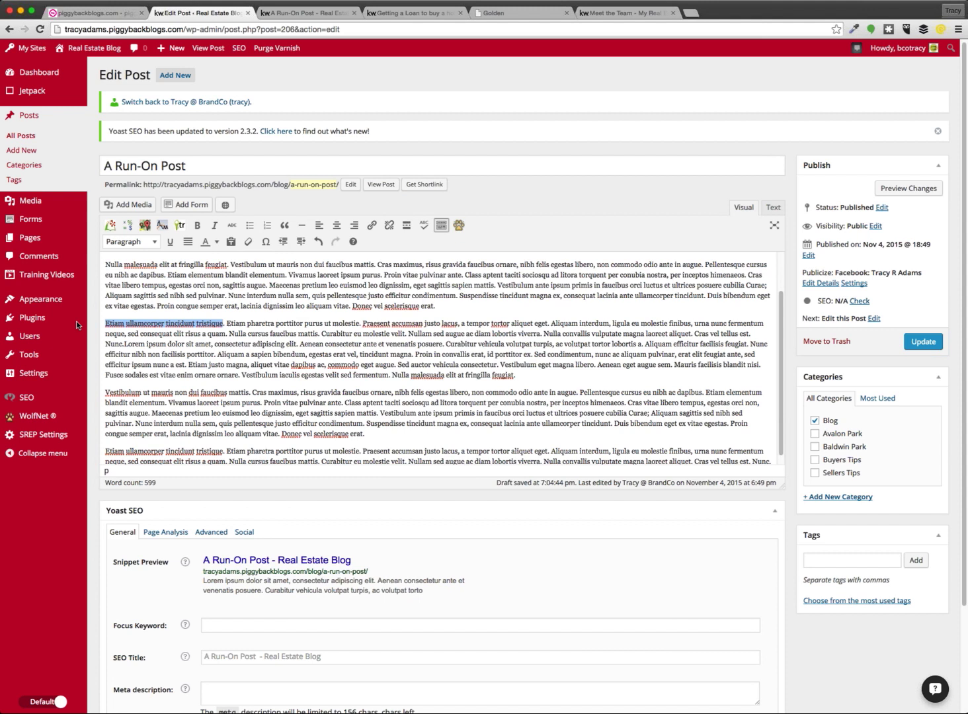
pyautogui.click(227, 324)
pyautogui.press('Return')
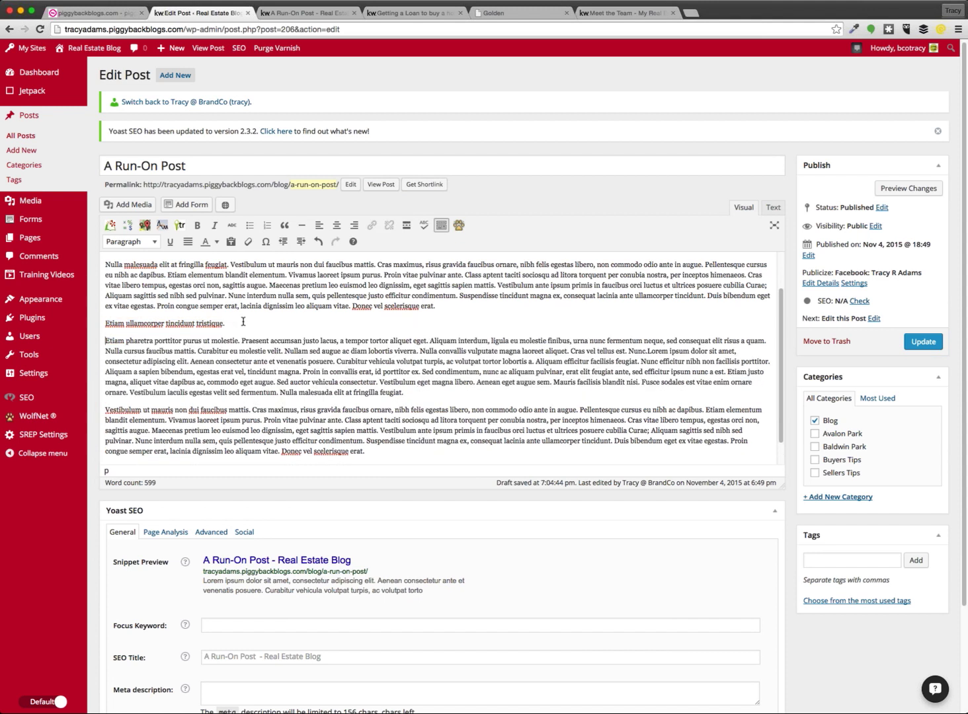
pyautogui.moveTo(225, 323); pyautogui.dragTo(103, 323)
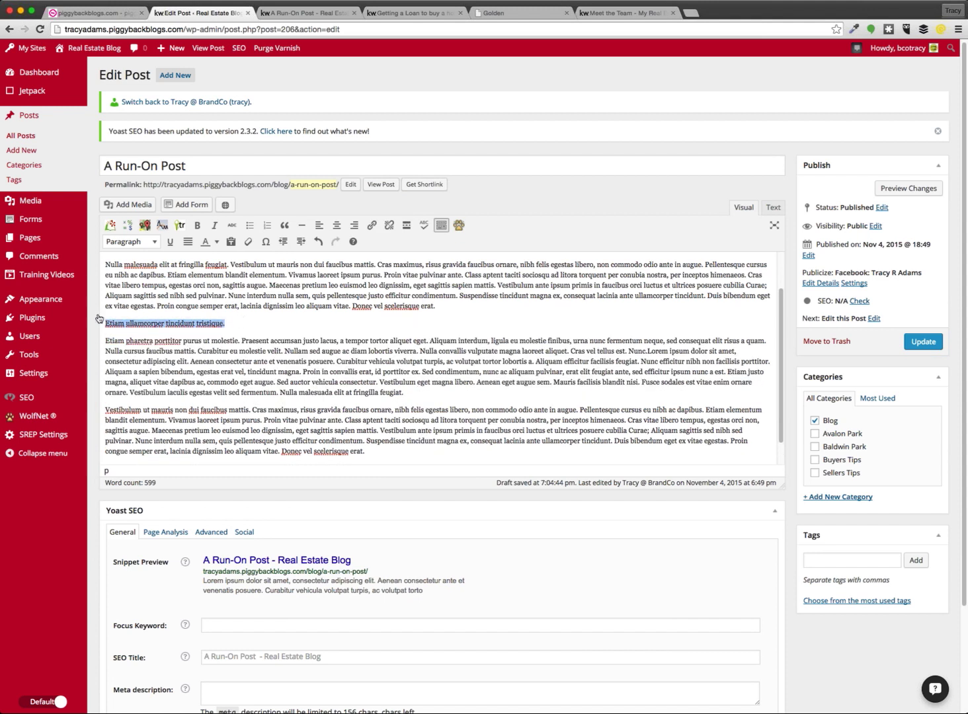
pyautogui.click(128, 242)
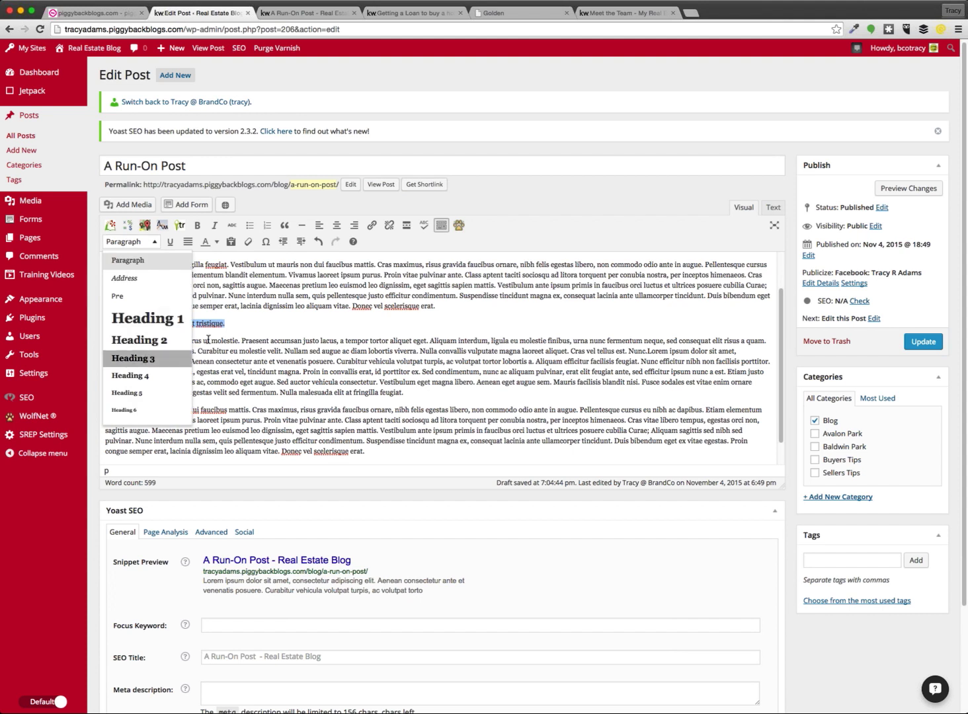
pyautogui.click(142, 356)
# Separate 'Proin vitae pulvinar ante.' into its own line, make it Heading 2, and centre it
pyautogui.scroll(-1, 375, 440)
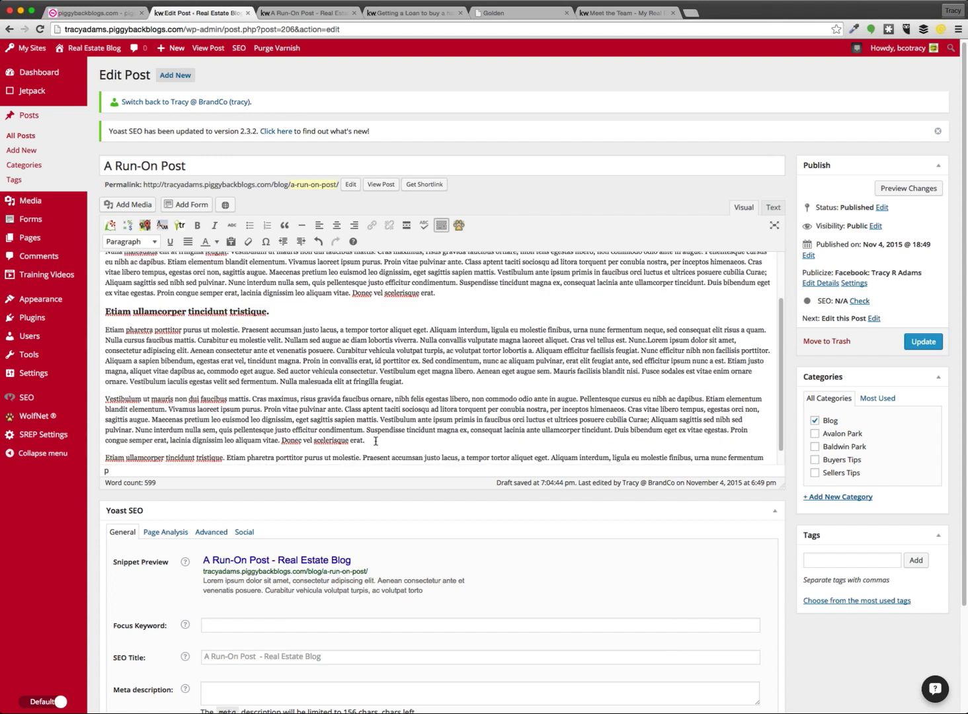
pyautogui.click(344, 408)
pyautogui.press('Return')
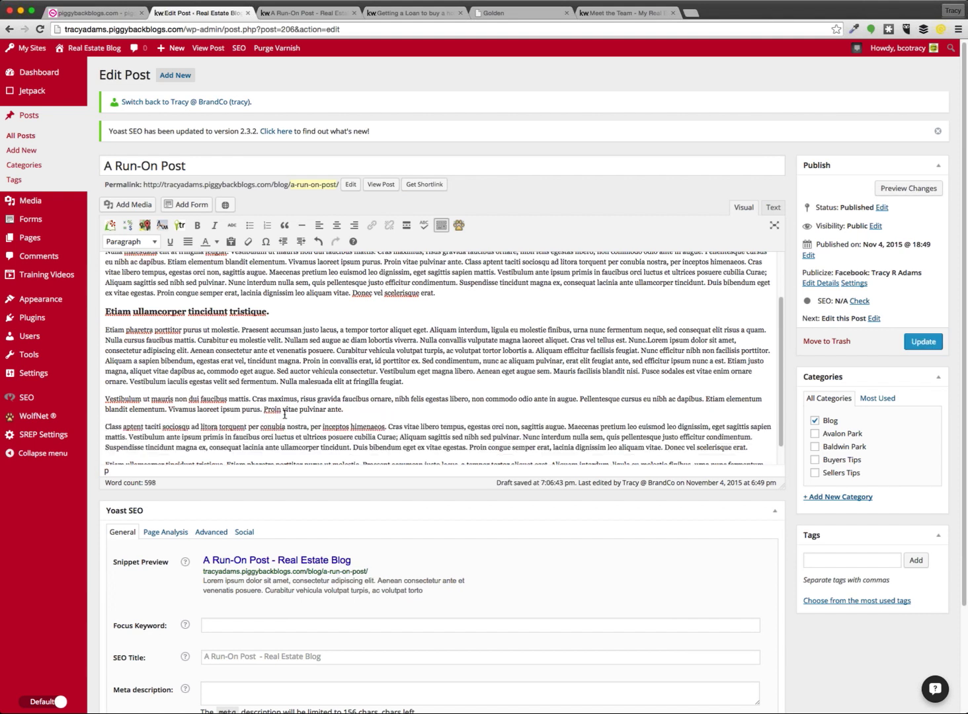
pyautogui.press('Return')
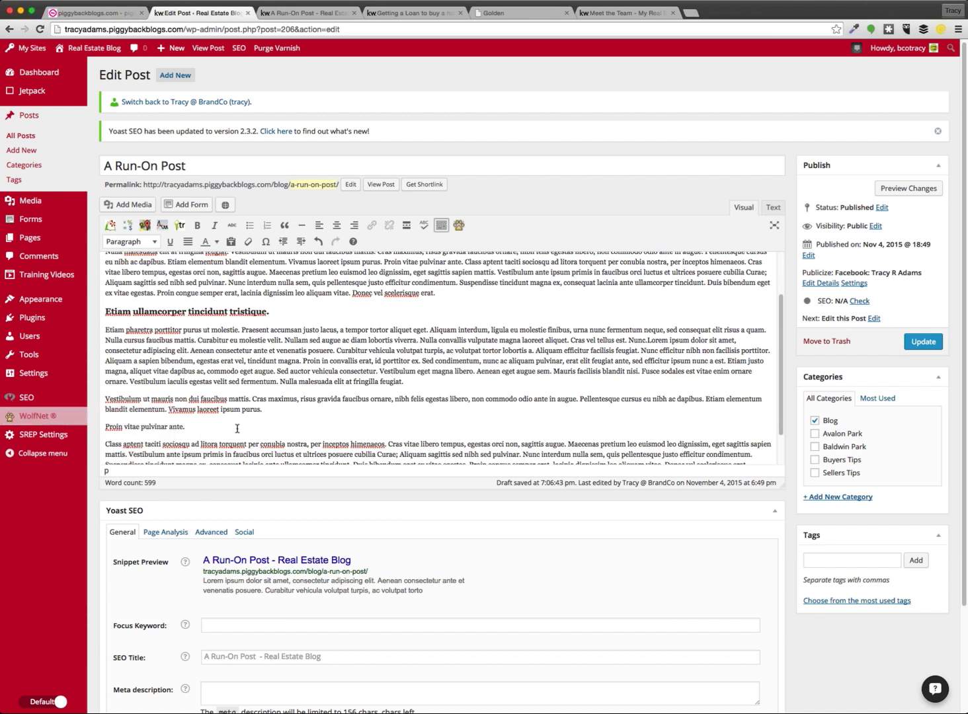
pyautogui.moveTo(189, 427); pyautogui.dragTo(94, 421)
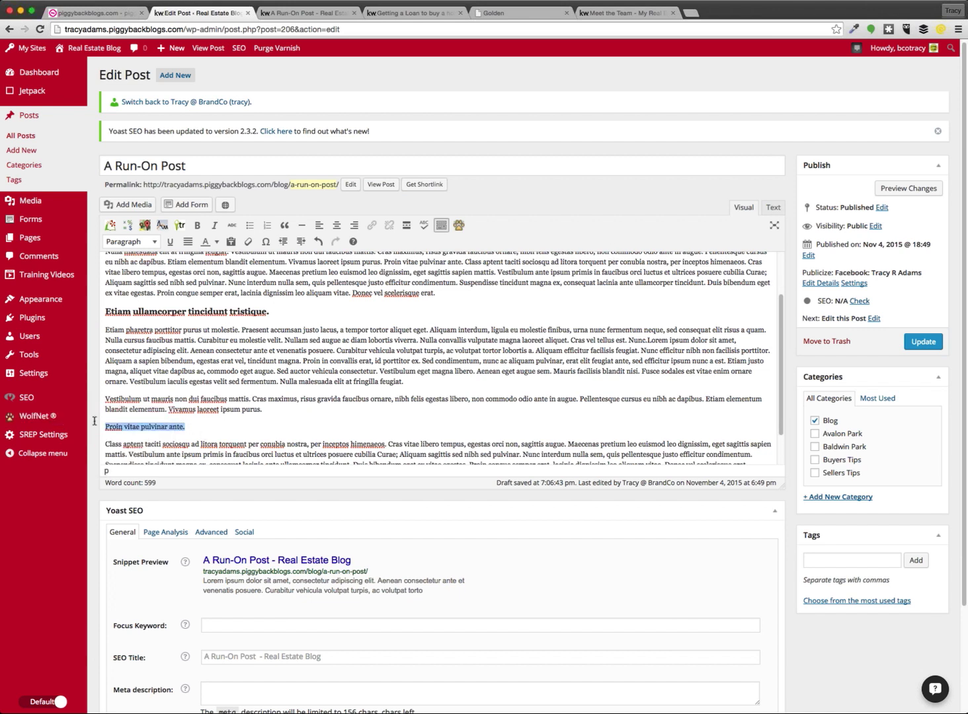
pyautogui.click(131, 243)
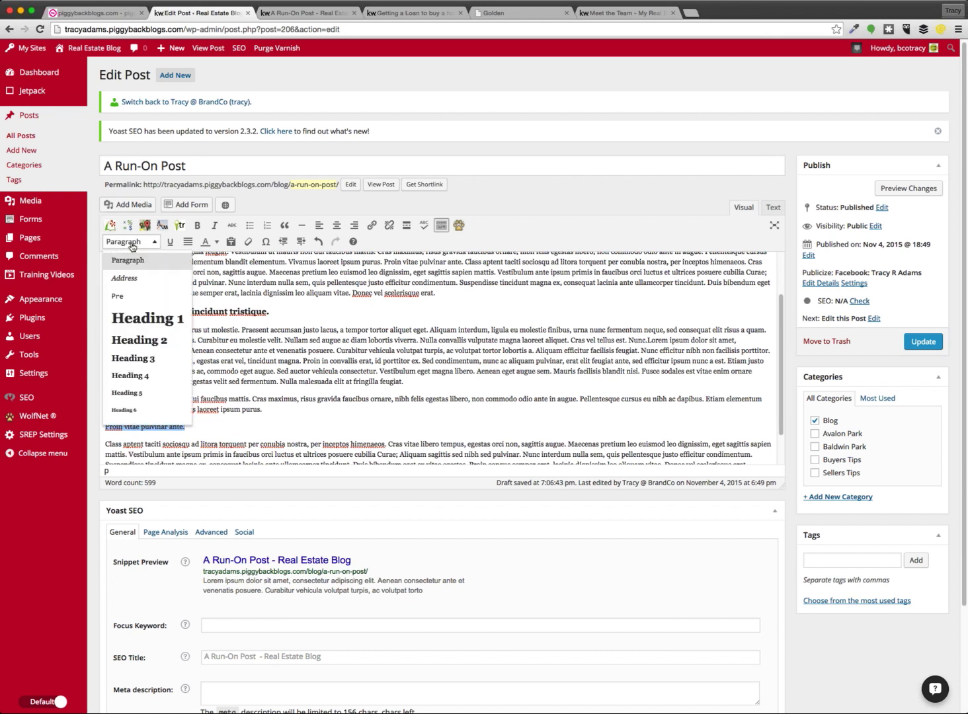
pyautogui.click(155, 342)
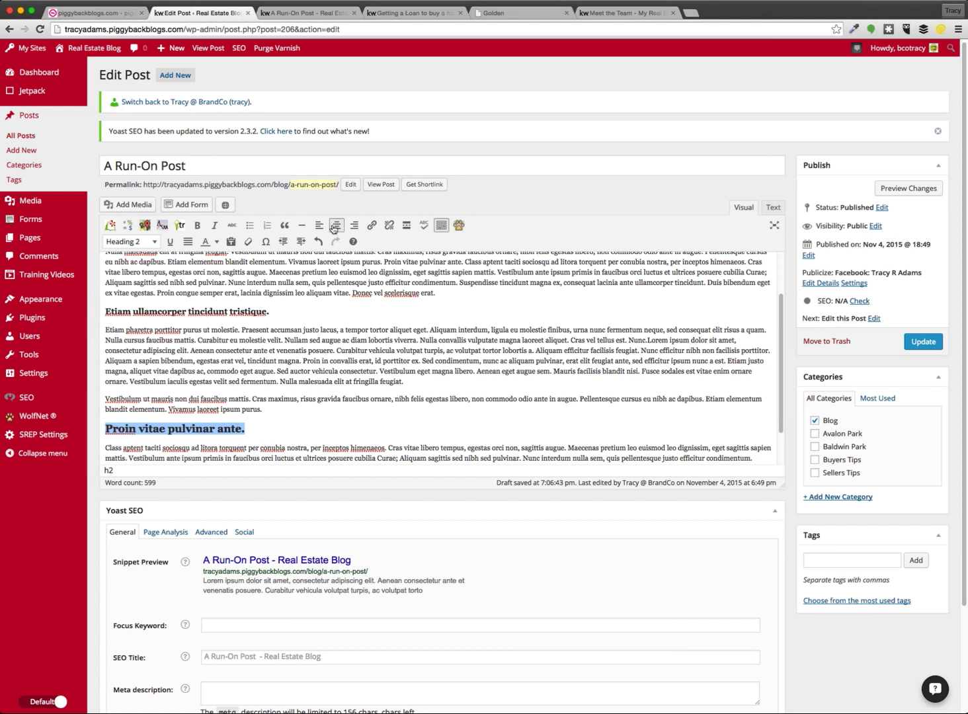
pyautogui.click(335, 227)
pyautogui.scroll(-1, 528, 424)
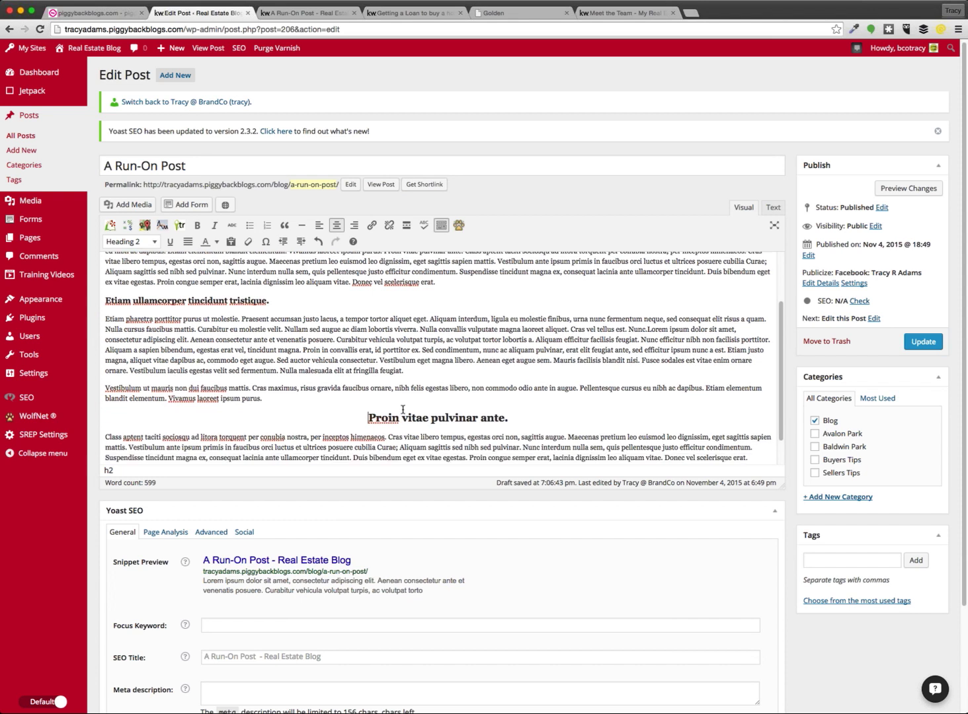
pyautogui.scroll(-1, 426, 423)
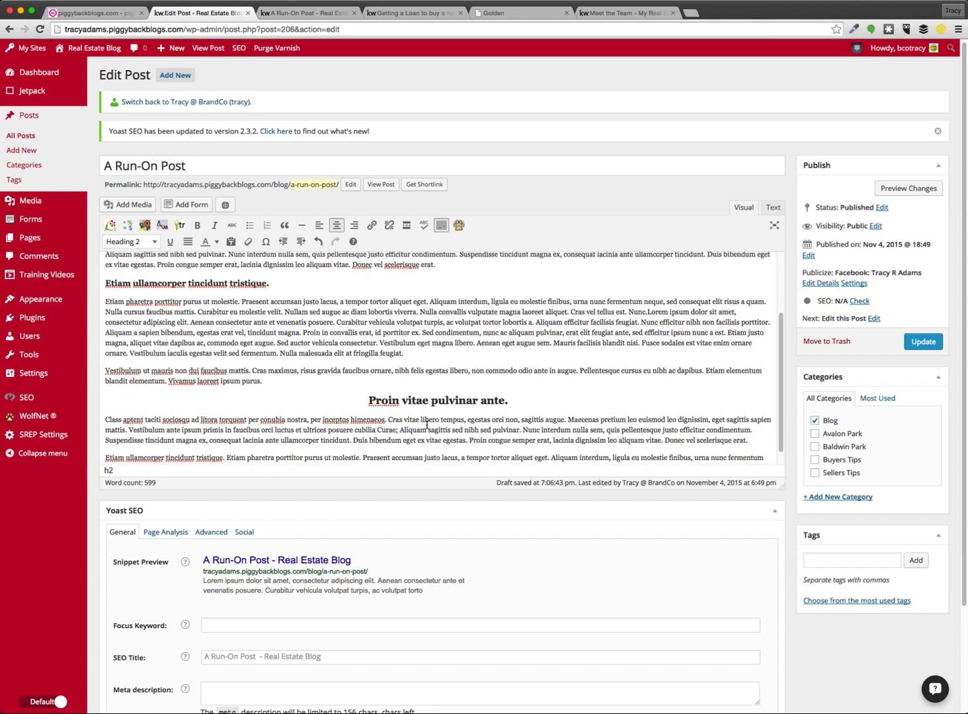
# Preview the post with its new headings, scrolling through the rendered page
pyautogui.click(909, 191)
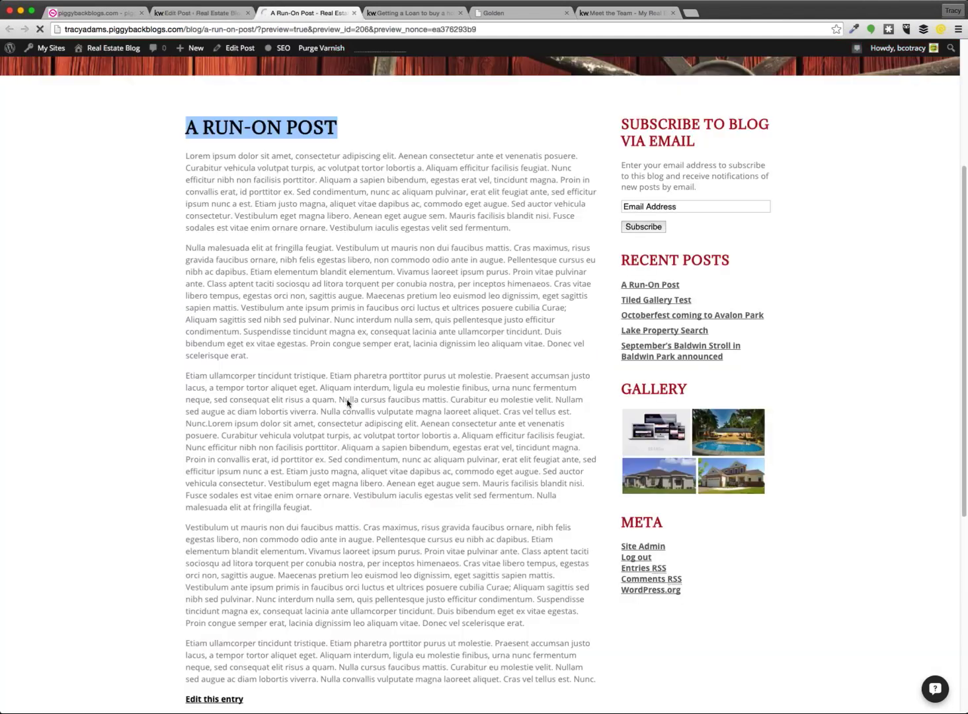
pyautogui.scroll(-3, 123, 384)
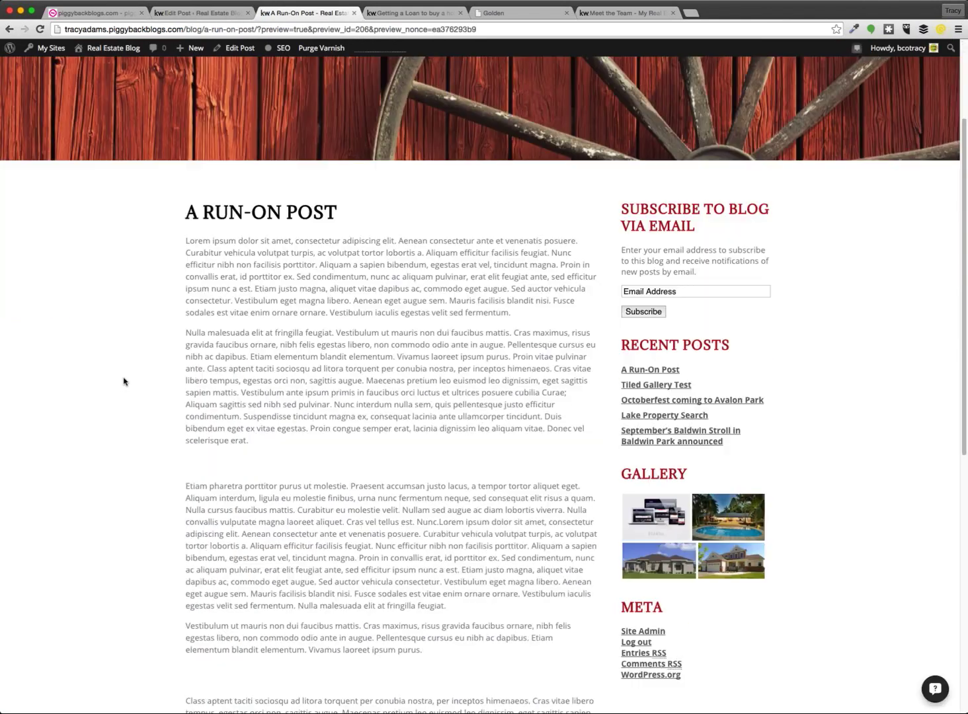
pyautogui.scroll(-8, 124, 381)
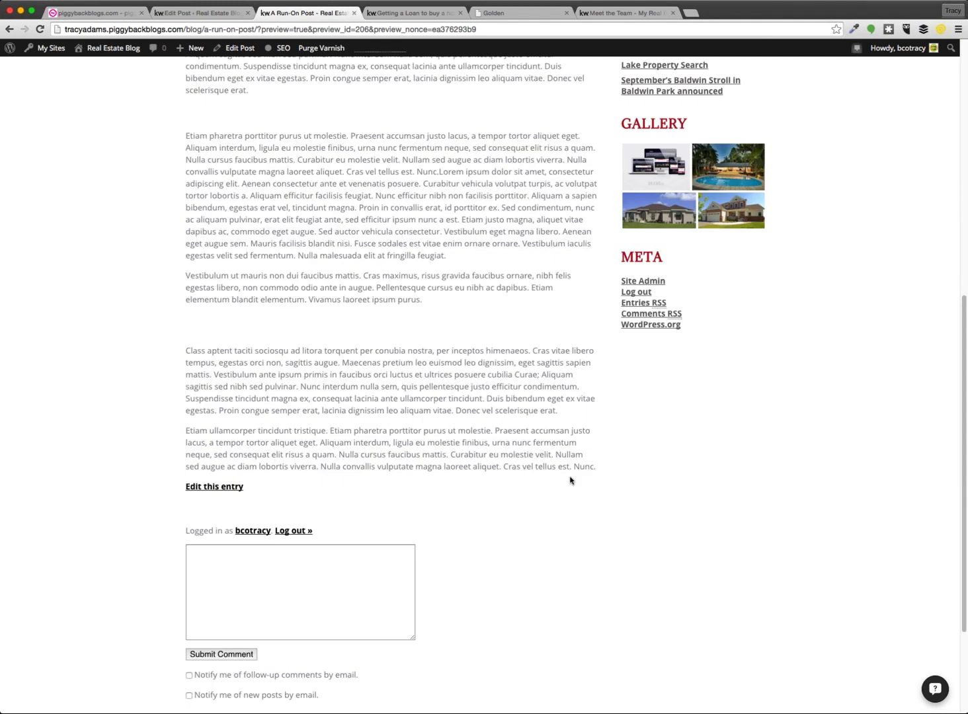
pyautogui.scroll(15, 585, 452)
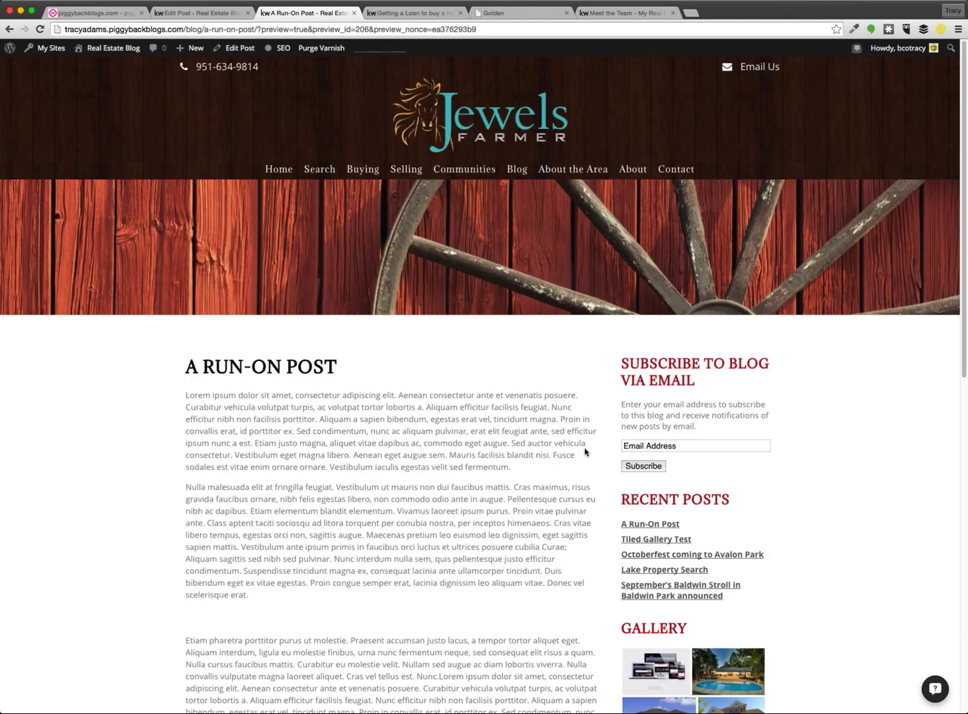
pyautogui.click(411, 12)
# Back in the editor, update 'A Run-On Post' with its paragraph and heading changes, then open the Dashboard
pyautogui.click(261, 15)
pyautogui.click(217, 16)
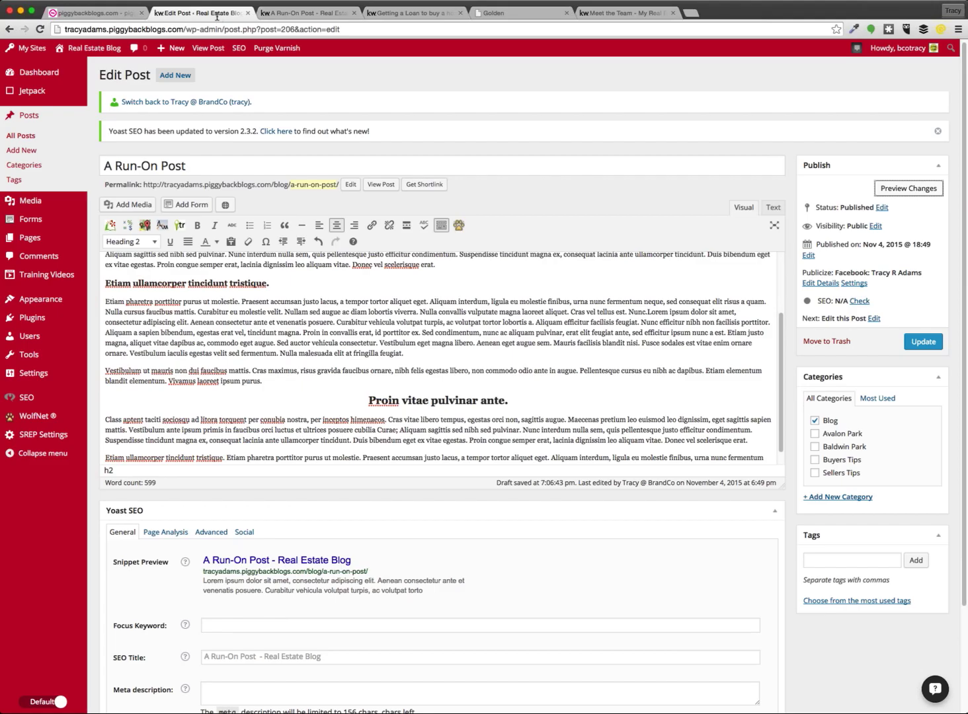
pyautogui.click(923, 342)
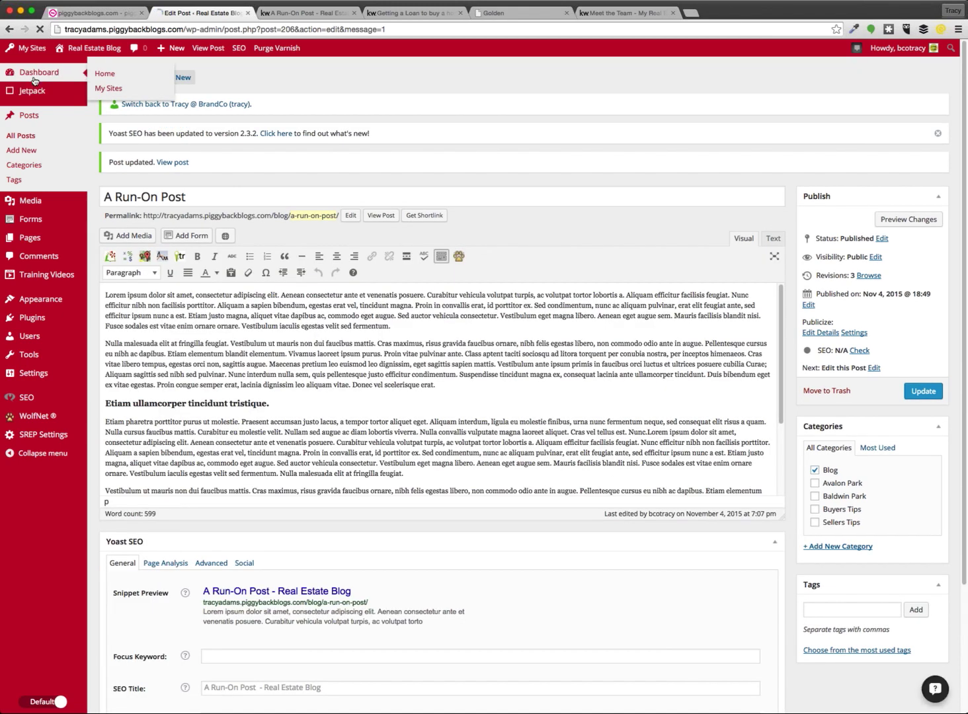
pyautogui.click(34, 78)
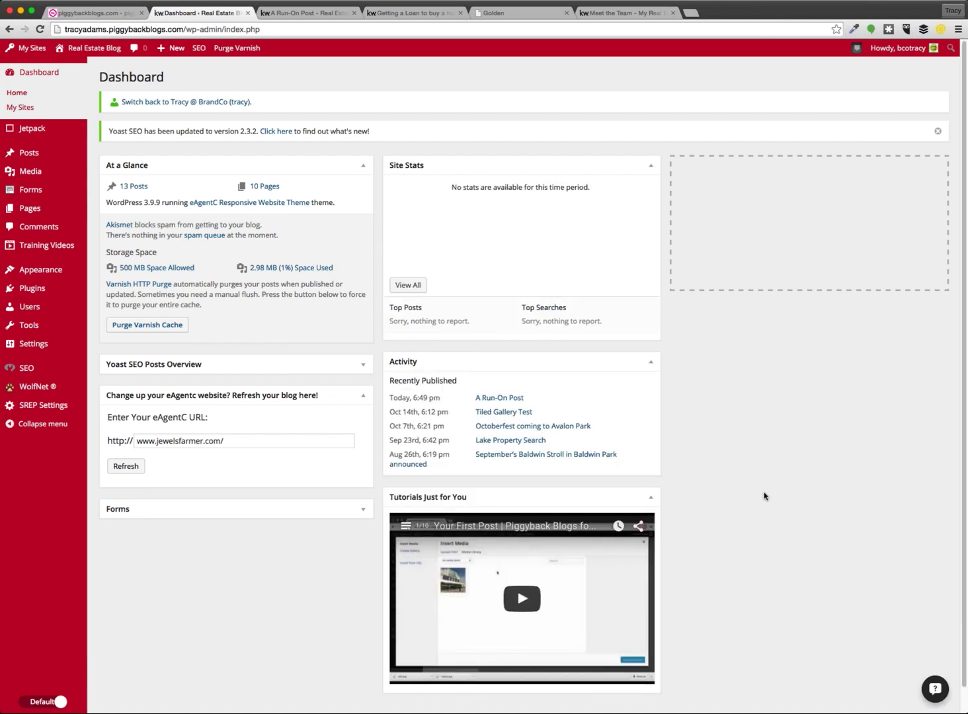
pyautogui.tripleClick(249, 441)
pyautogui.click(249, 440)
pyautogui.moveTo(248, 440); pyautogui.dragTo(158, 440)
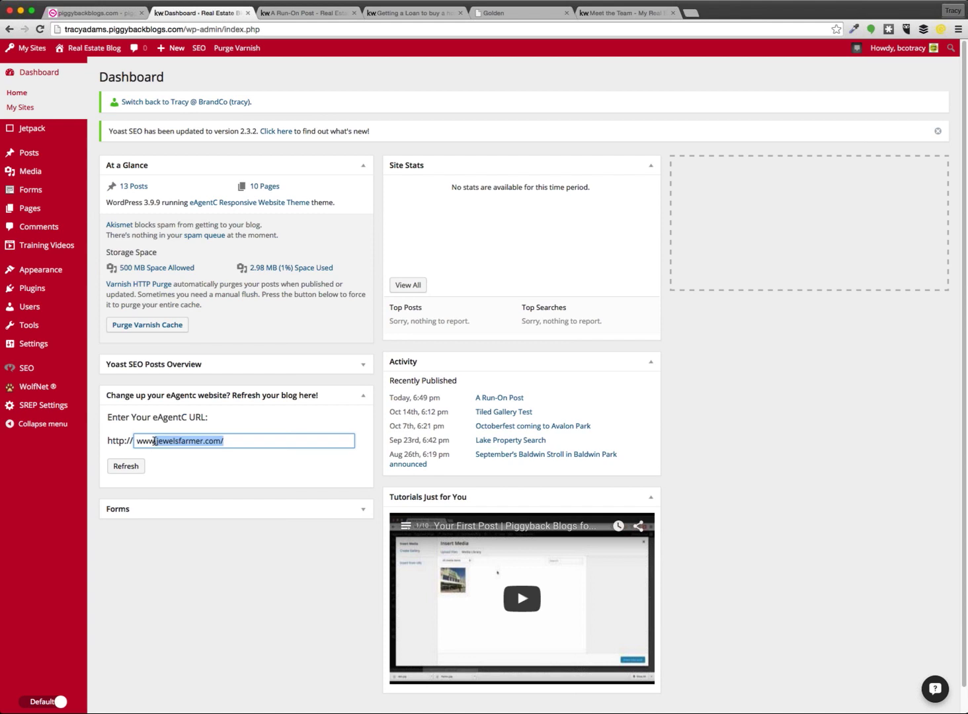
pyautogui.press('Right')
pyautogui.press('BackSpace')
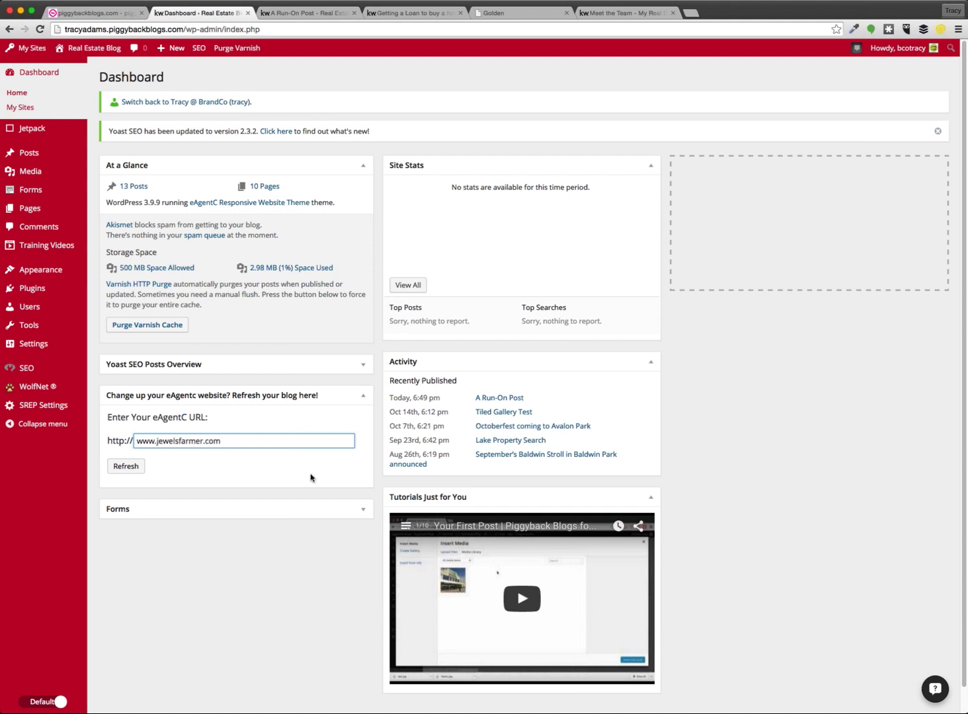
pyautogui.keyDown('shift'); pyautogui.click(160, 440); pyautogui.keyUp('shift')
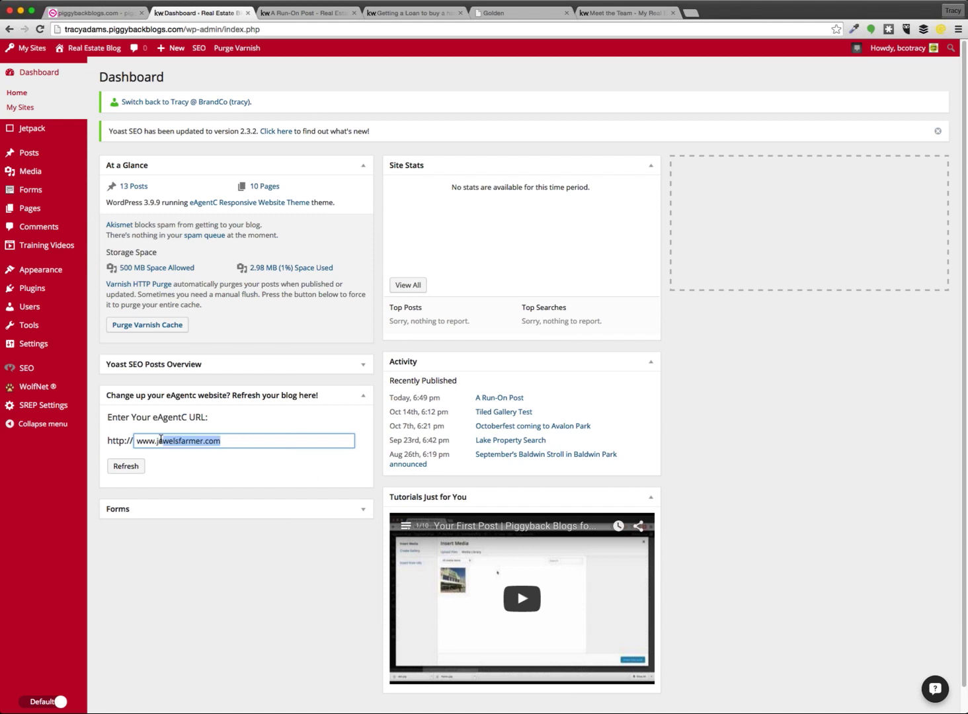
pyautogui.press('BackSpace')
pyautogui.press('BackSpace')
pyautogui.write('river')
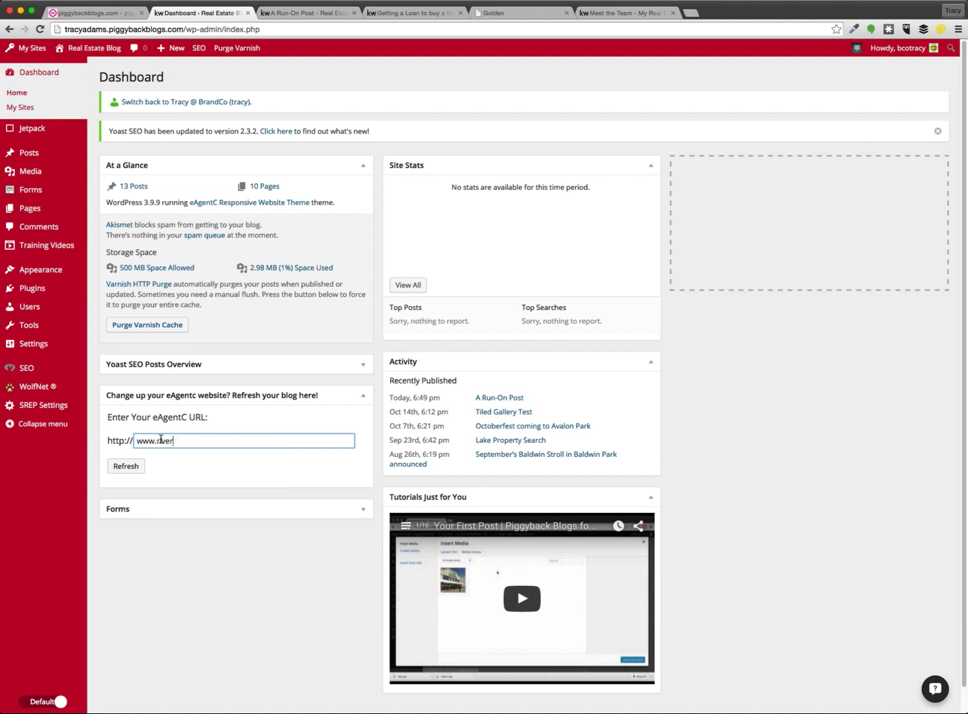
pyautogui.press('Down')
pyautogui.press('Return')
pyautogui.click(126, 465)
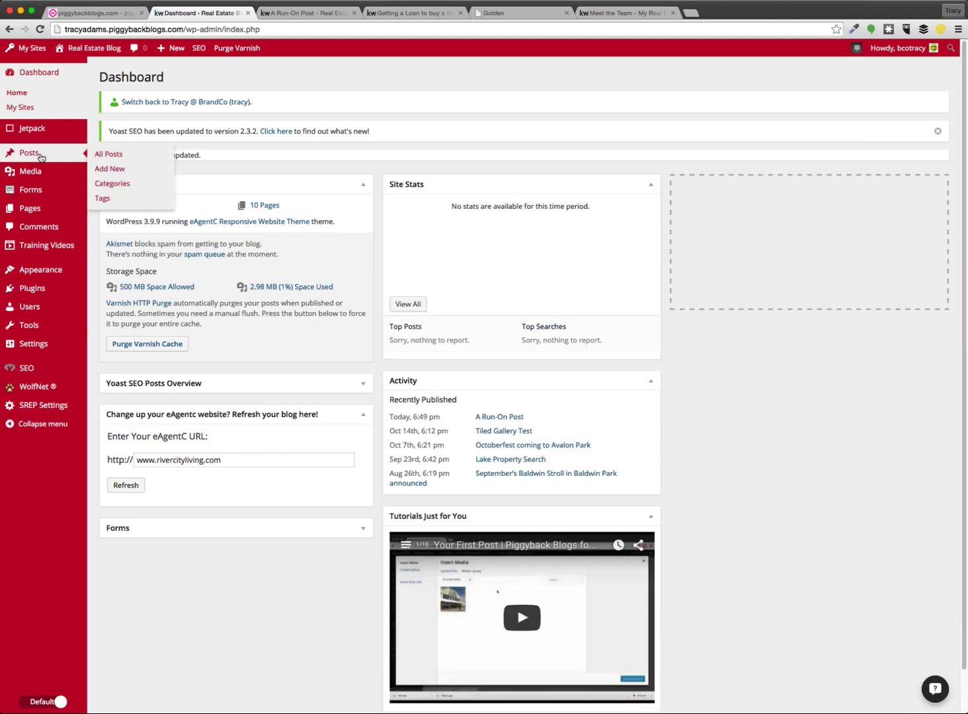
# Open A Run-On Post from All Posts and bring up its preview
pyautogui.click(41, 157)
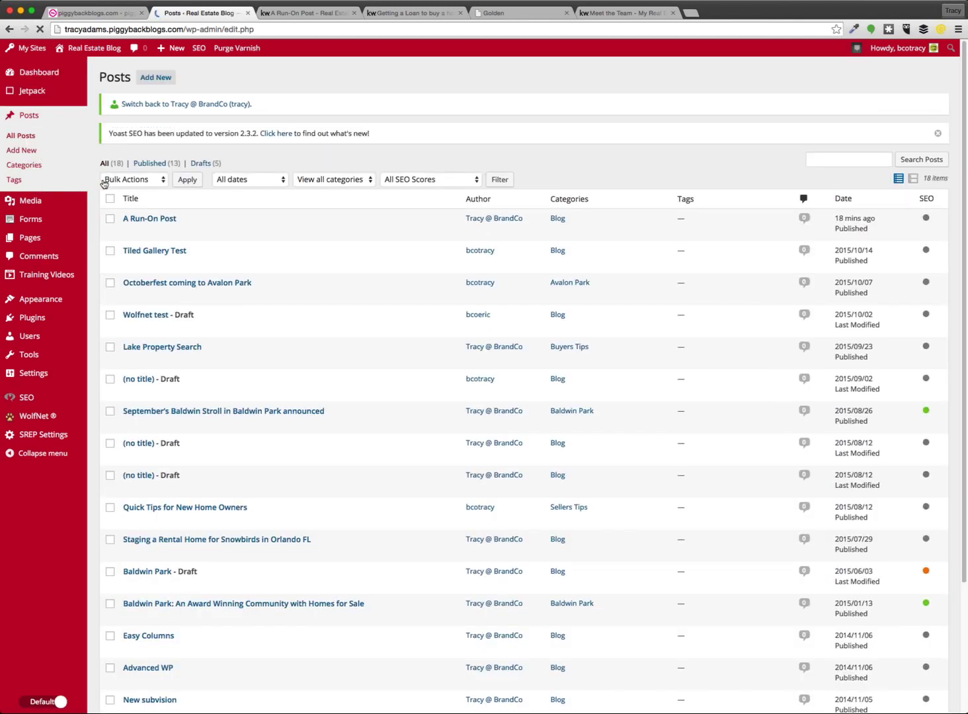
pyautogui.click(164, 218)
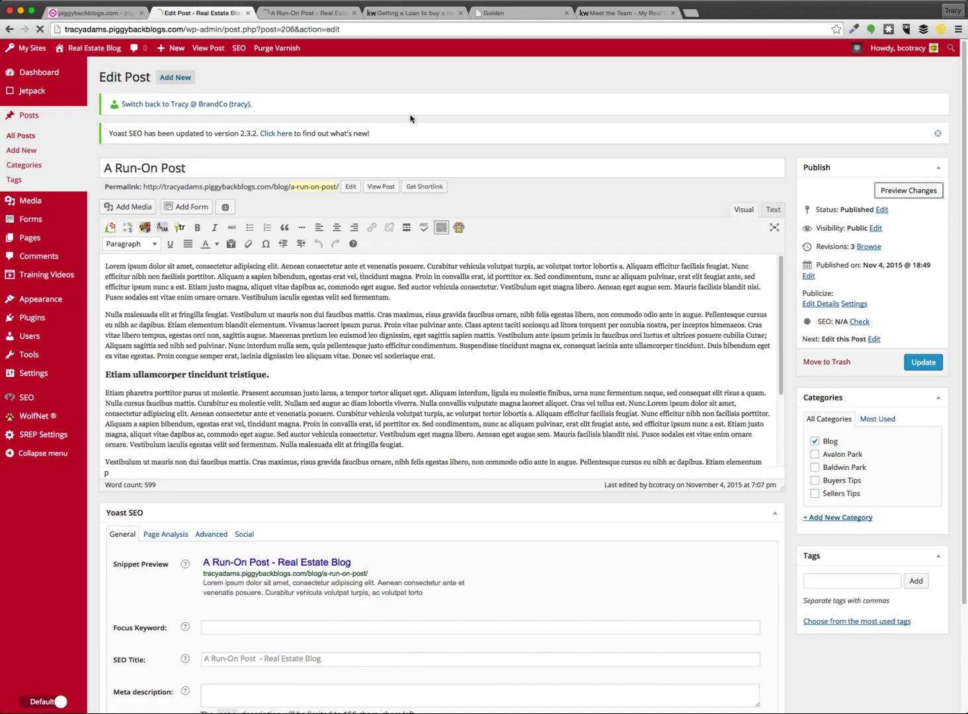
pyautogui.click(311, 13)
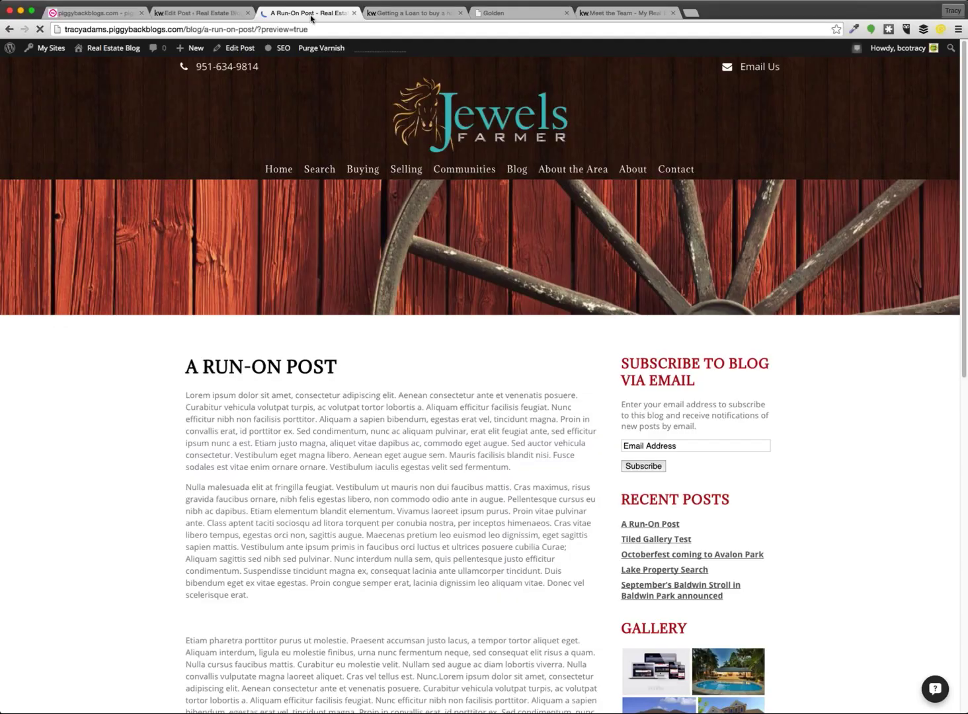
pyautogui.scroll(-3, 376, 432)
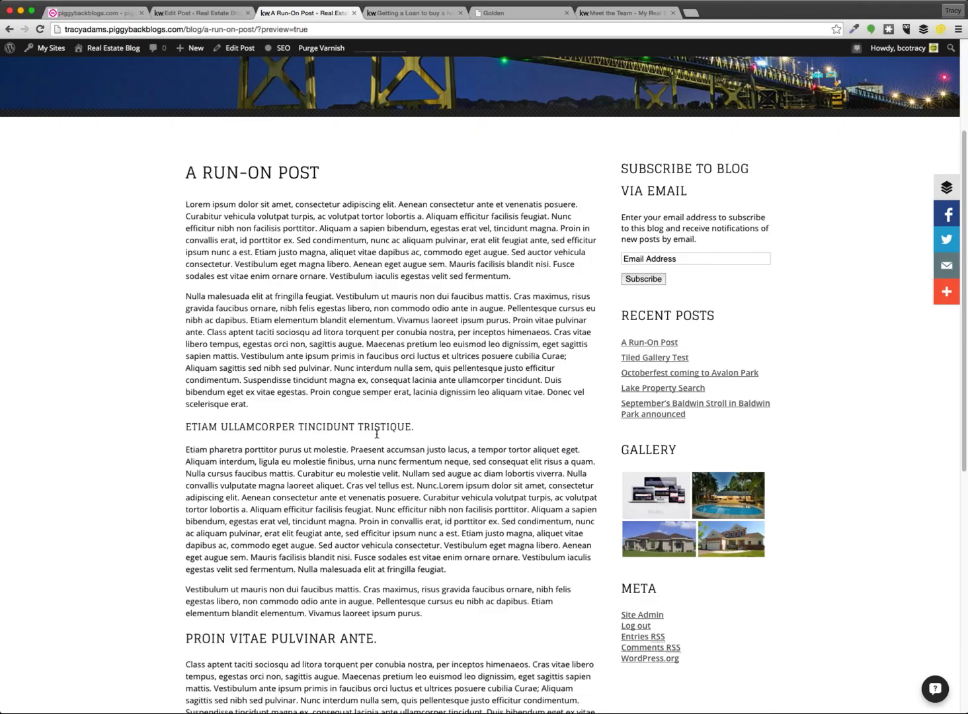
# Check the ETIAM and PROIN headings and paragraphs throughout the rendered preview
pyautogui.tripleClick(312, 425)
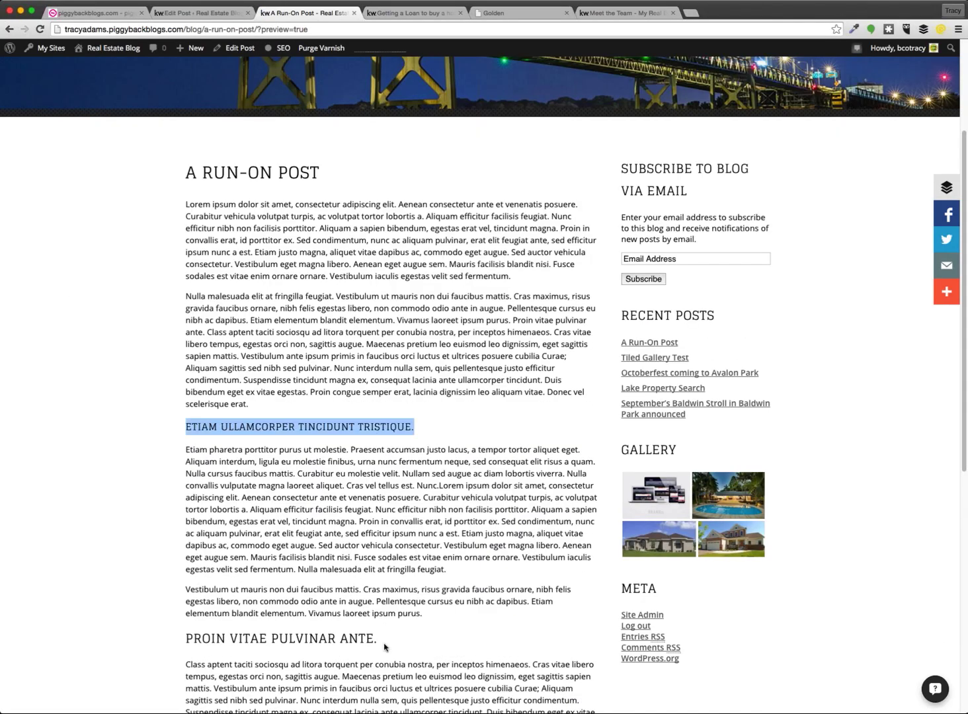
pyautogui.moveTo(384, 643); pyautogui.dragTo(184, 632)
pyautogui.click(225, 642)
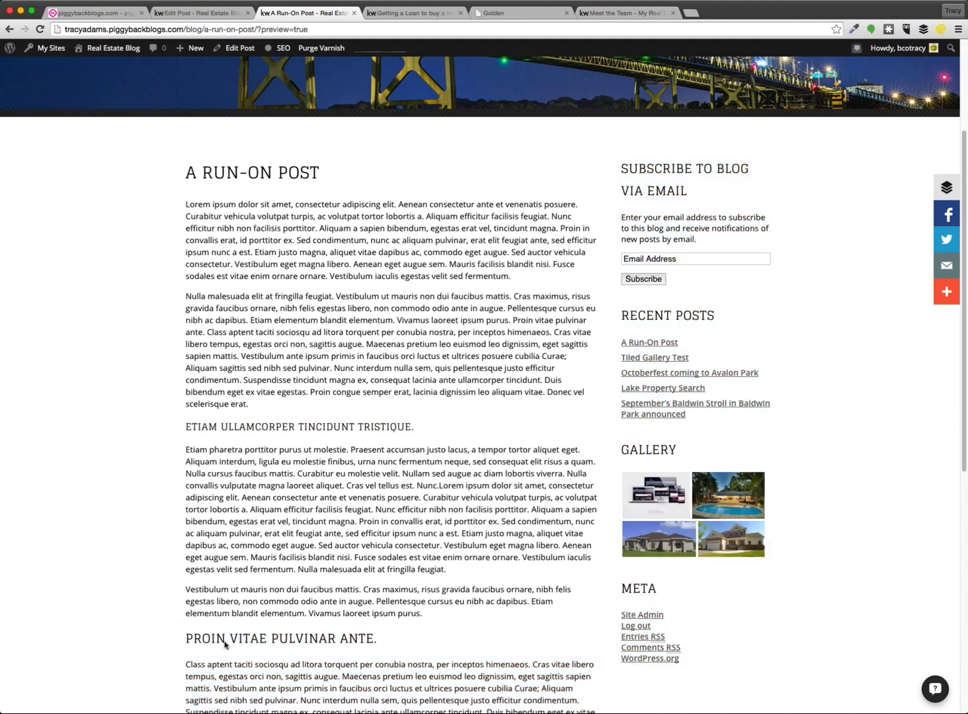
pyautogui.moveTo(378, 639); pyautogui.dragTo(183, 638)
pyautogui.click(182, 637)
pyautogui.scroll(-3, 157, 582)
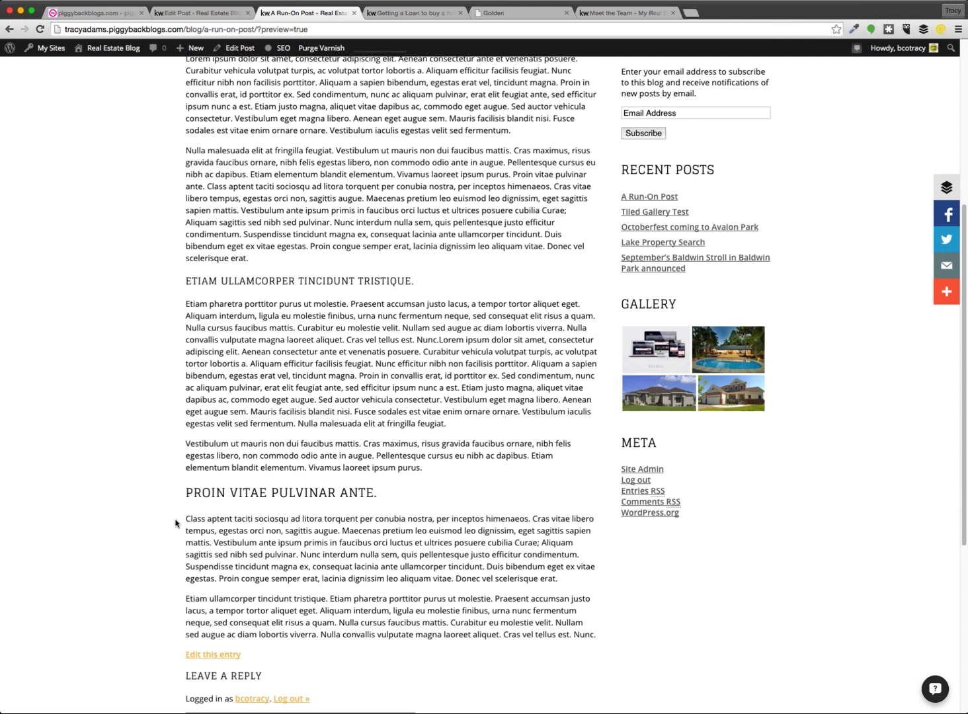
pyautogui.scroll(5, 175, 521)
pyautogui.scroll(-6, 175, 519)
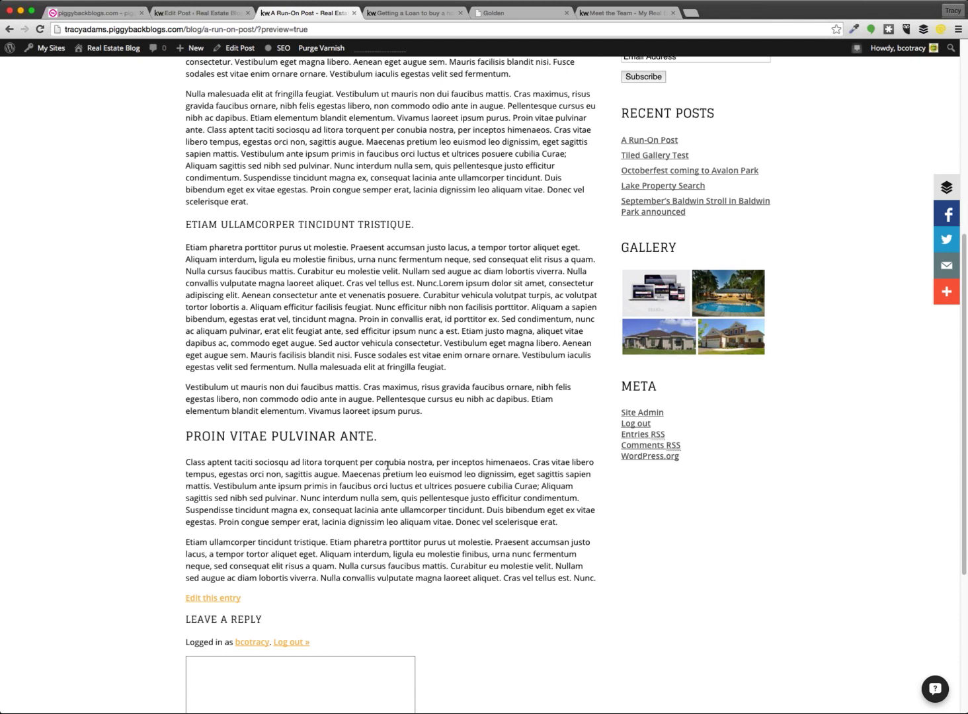
pyautogui.scroll(1, 390, 350)
pyautogui.scroll(2, 390, 349)
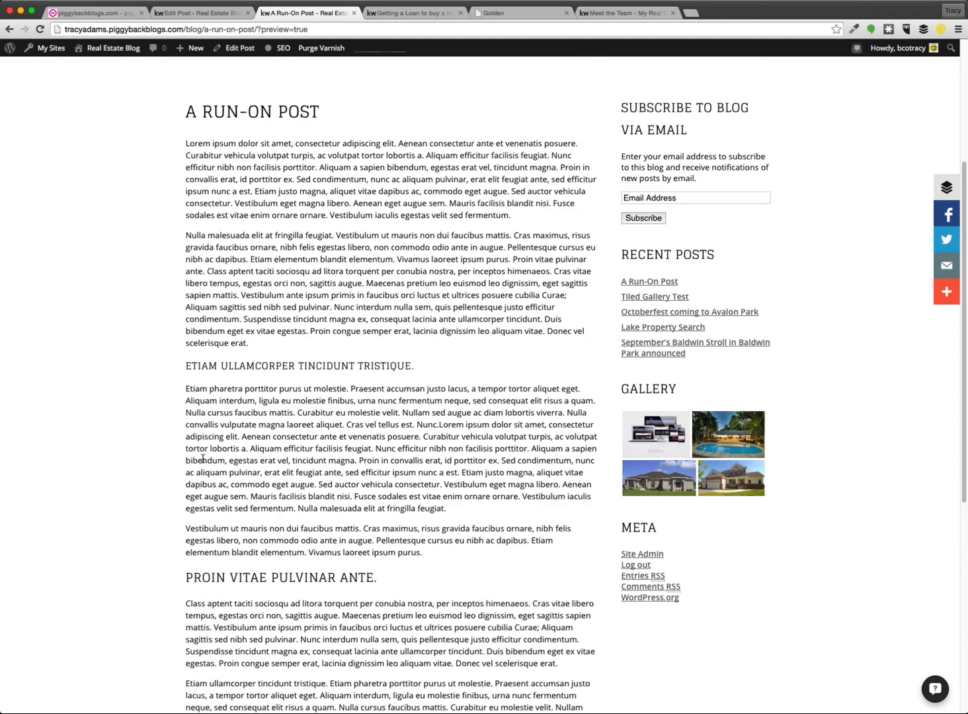
pyautogui.scroll(-3, 357, 492)
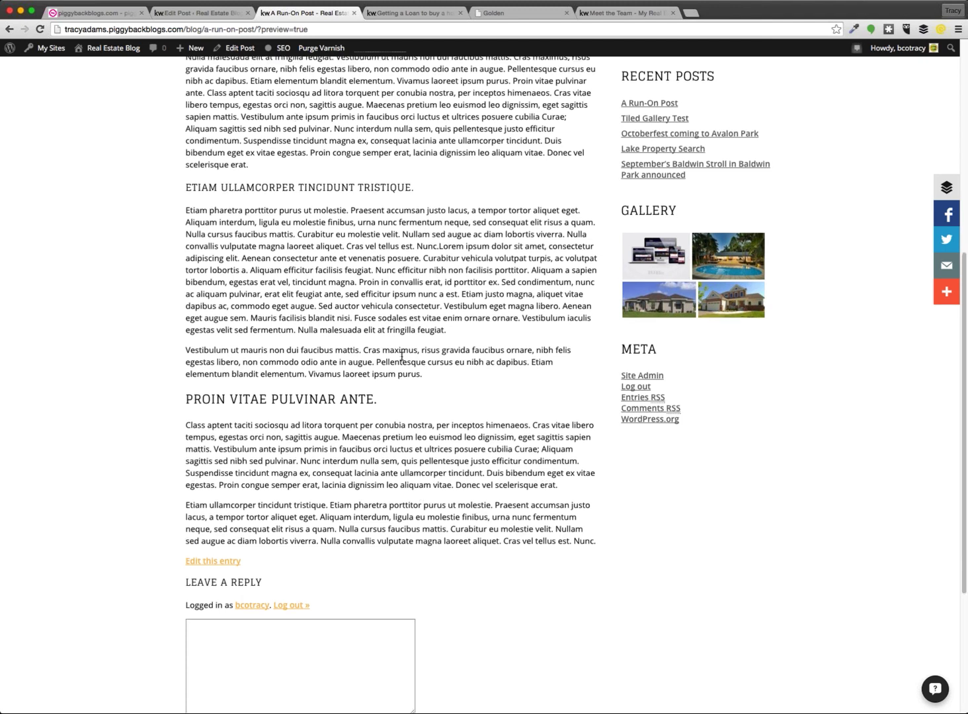
pyautogui.scroll(2, 397, 357)
pyautogui.scroll(3, 392, 360)
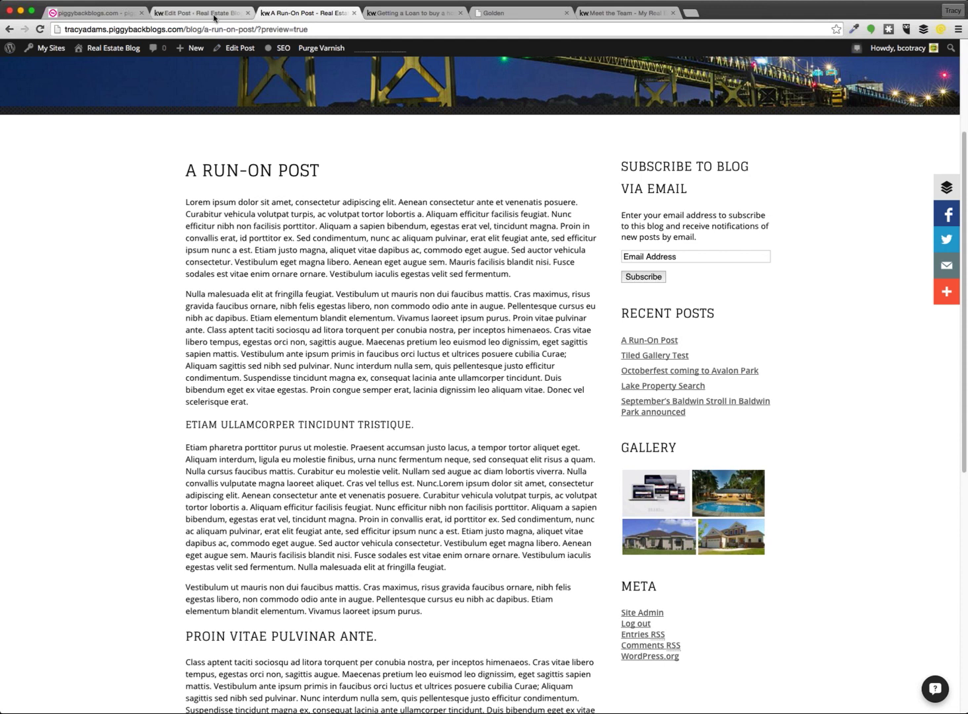
pyautogui.scroll(-1, 396, 334)
pyautogui.scroll(-5, 397, 334)
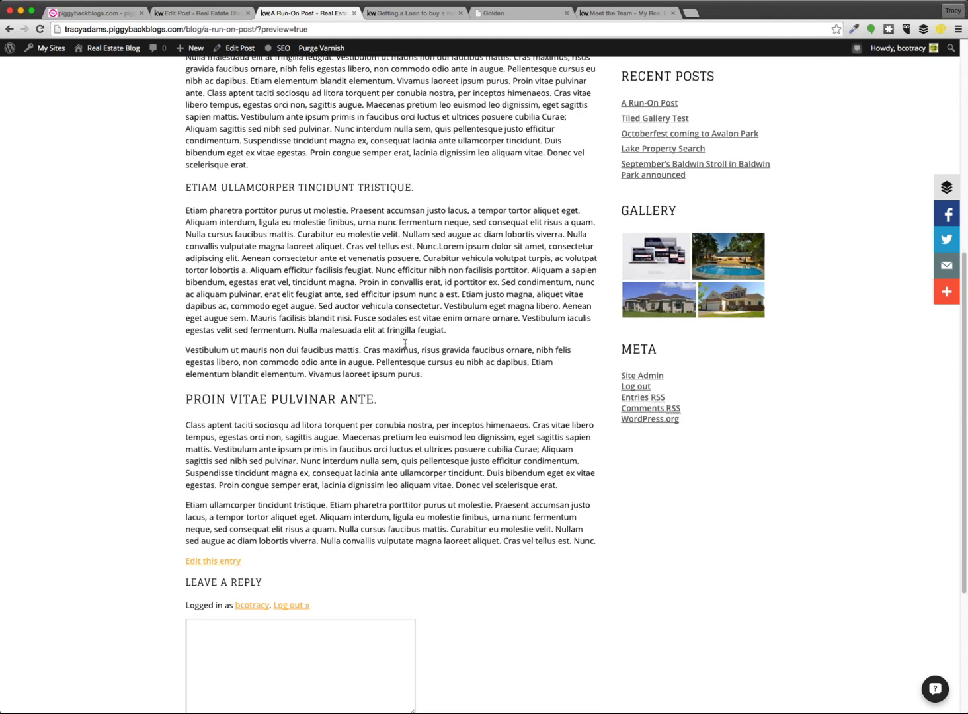
pyautogui.scroll(8, 405, 344)
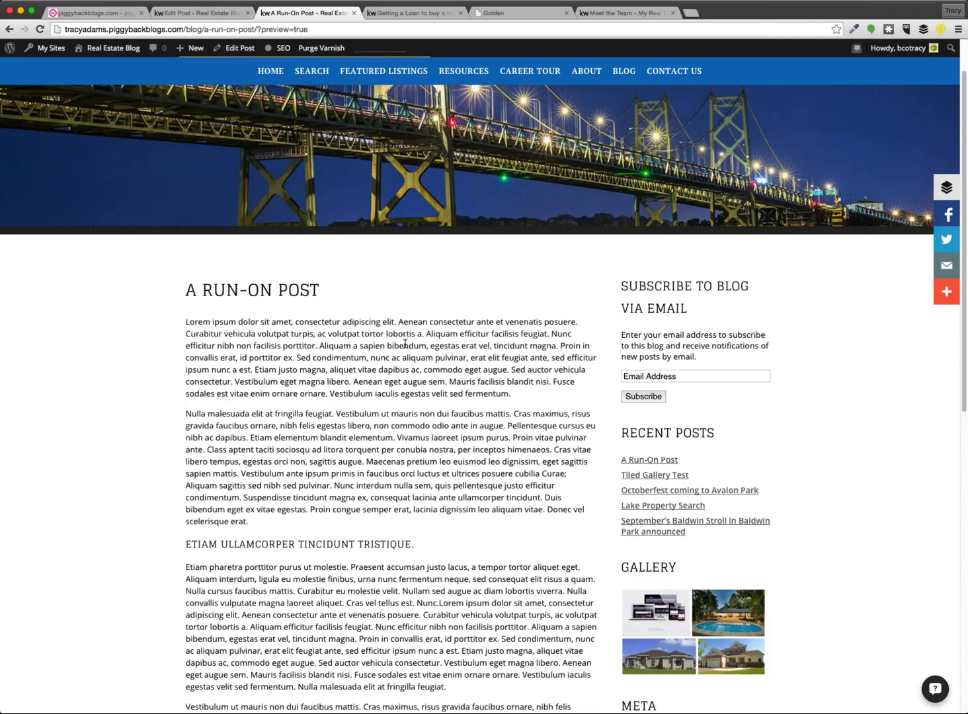
# Insert the Home1 photo, left-aligned at Medium size, into the post and preview it
pyautogui.click(179, 13)
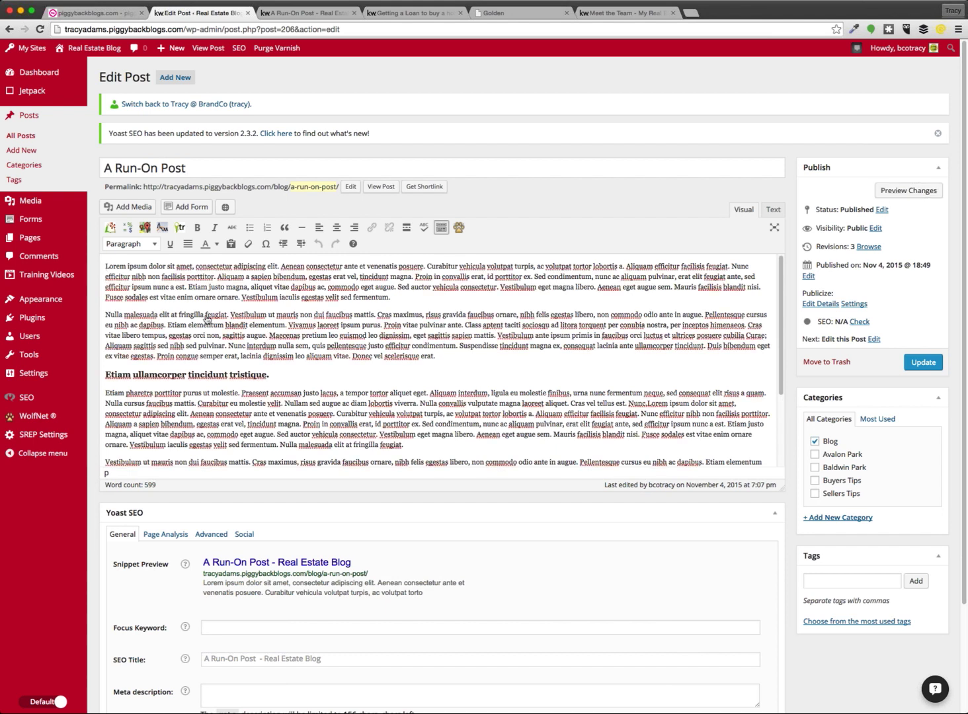
pyautogui.click(127, 206)
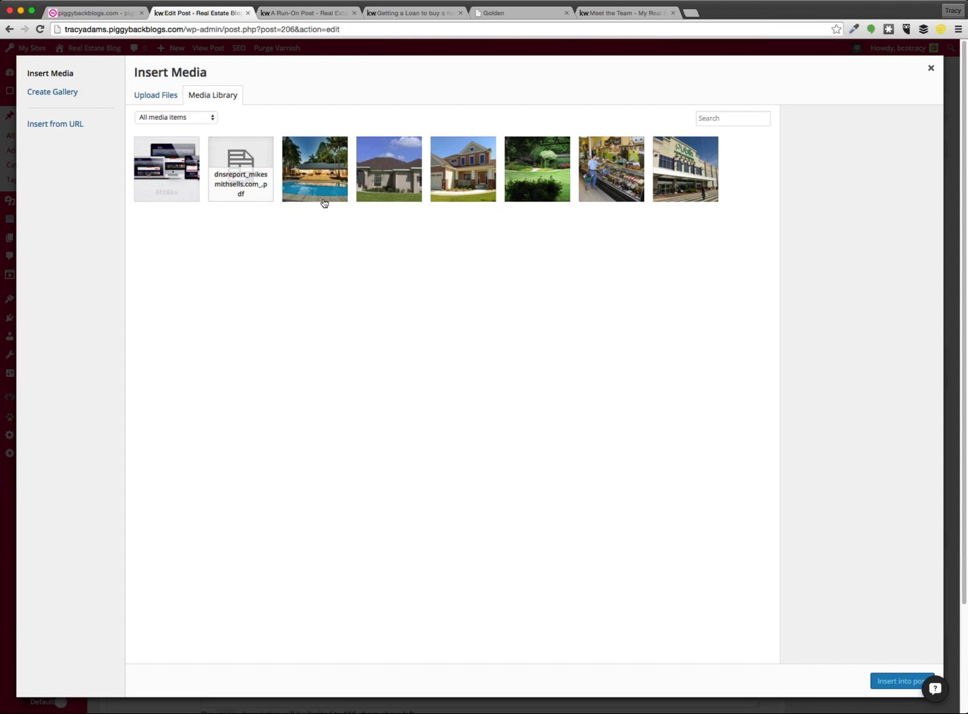
pyautogui.click(462, 177)
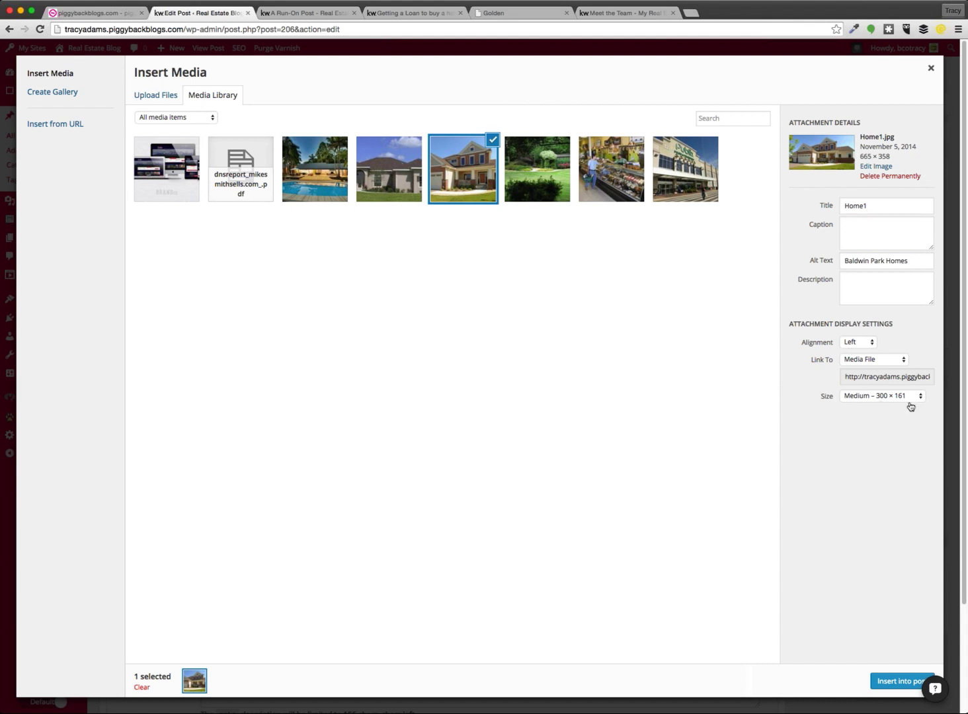
pyautogui.click(910, 405)
pyautogui.click(894, 678)
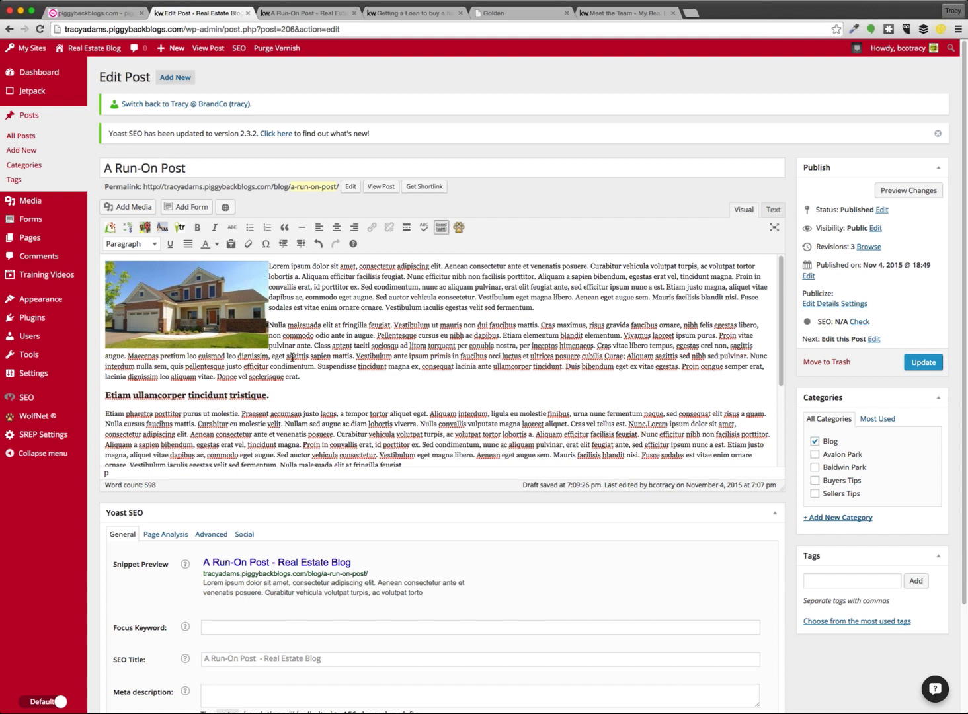
pyautogui.click(910, 191)
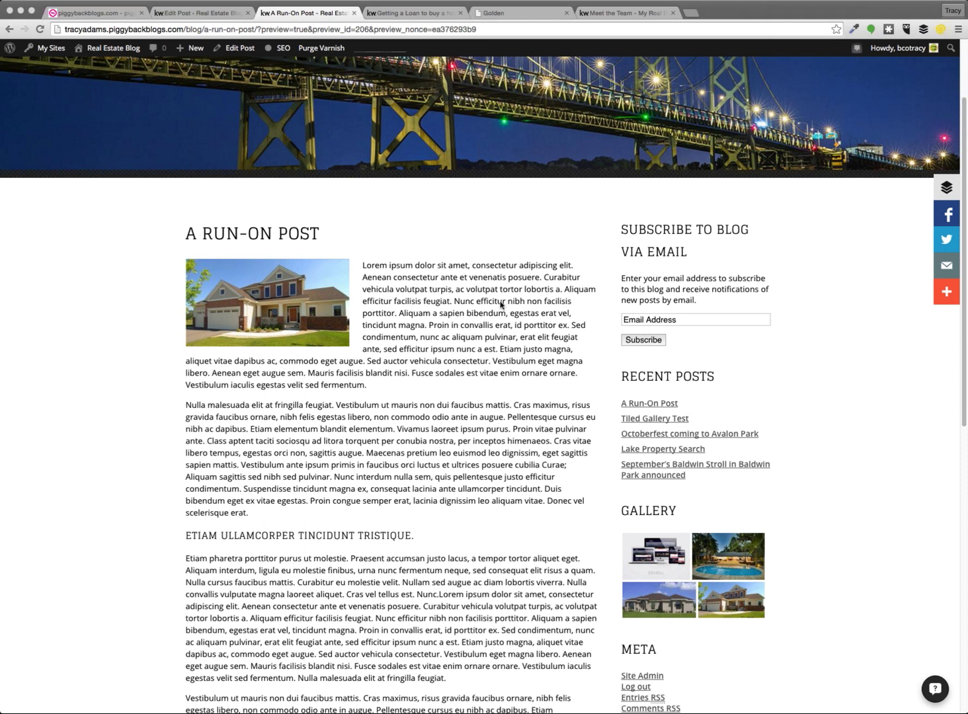
pyautogui.click(373, 341)
pyautogui.scroll(-2, 465, 406)
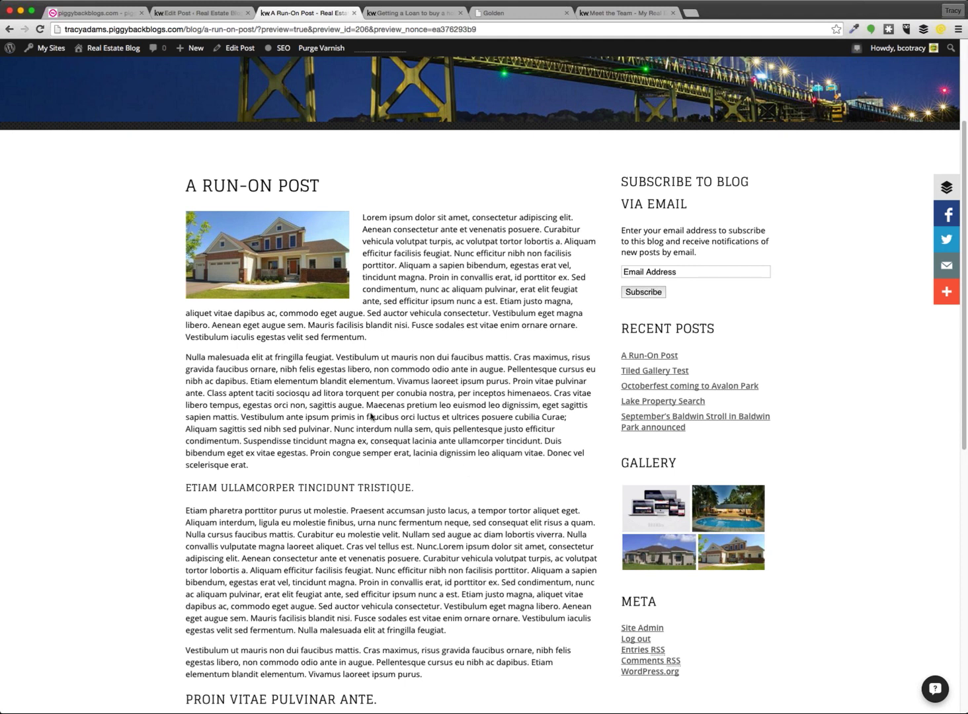
pyautogui.click(198, 13)
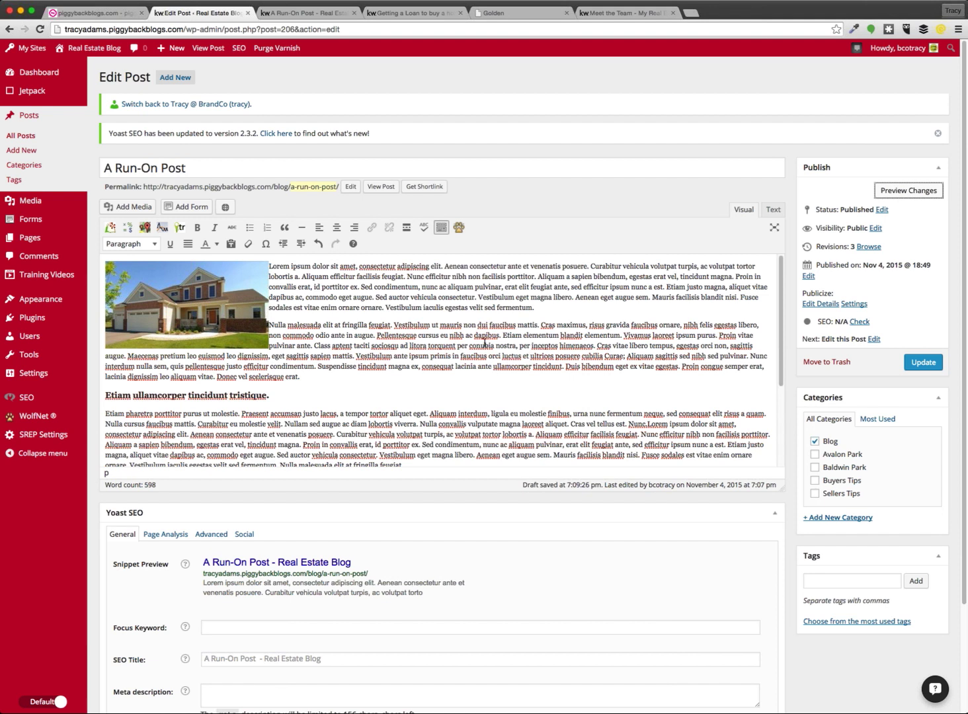
pyautogui.moveTo(476, 326); pyautogui.dragTo(633, 325)
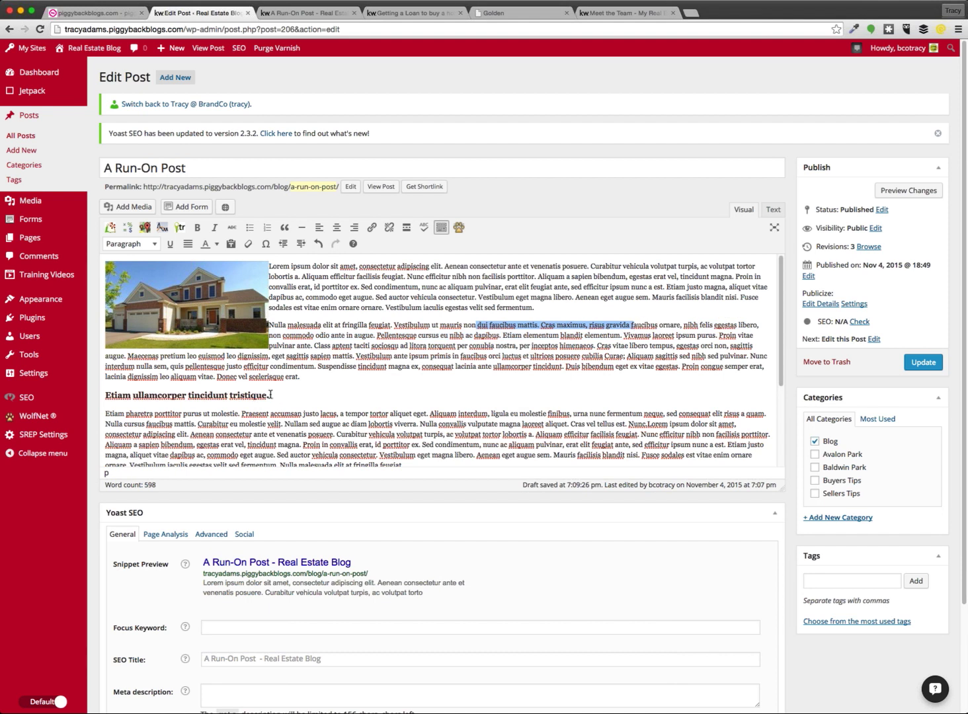
pyautogui.moveTo(271, 395); pyautogui.dragTo(104, 396)
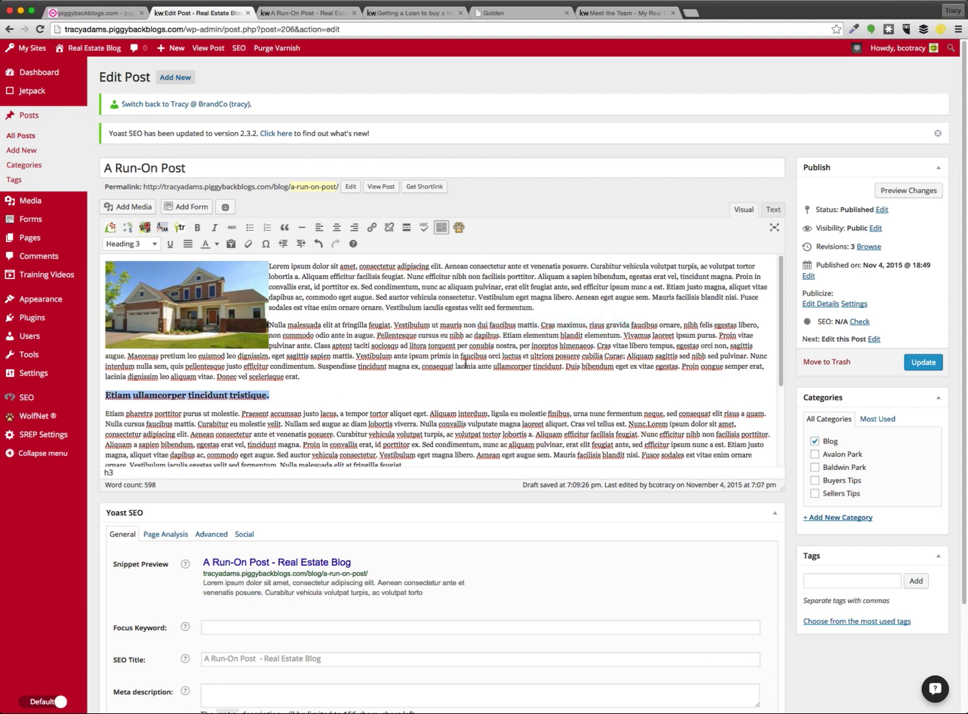
pyautogui.moveTo(519, 345); pyautogui.dragTo(673, 345)
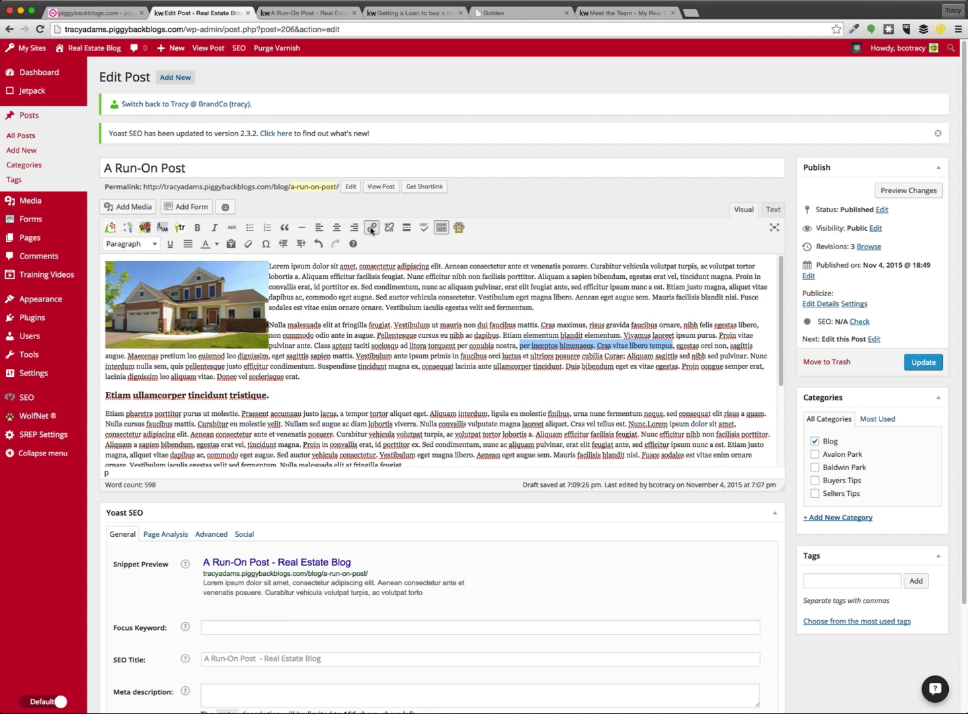
pyautogui.click(370, 228)
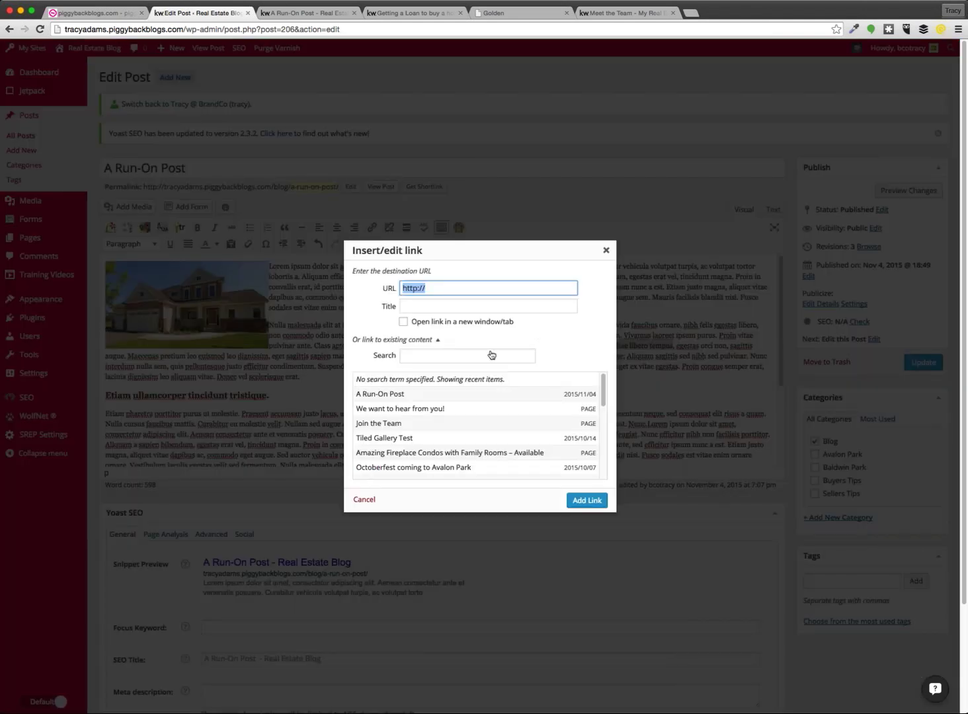
pyautogui.click(389, 339)
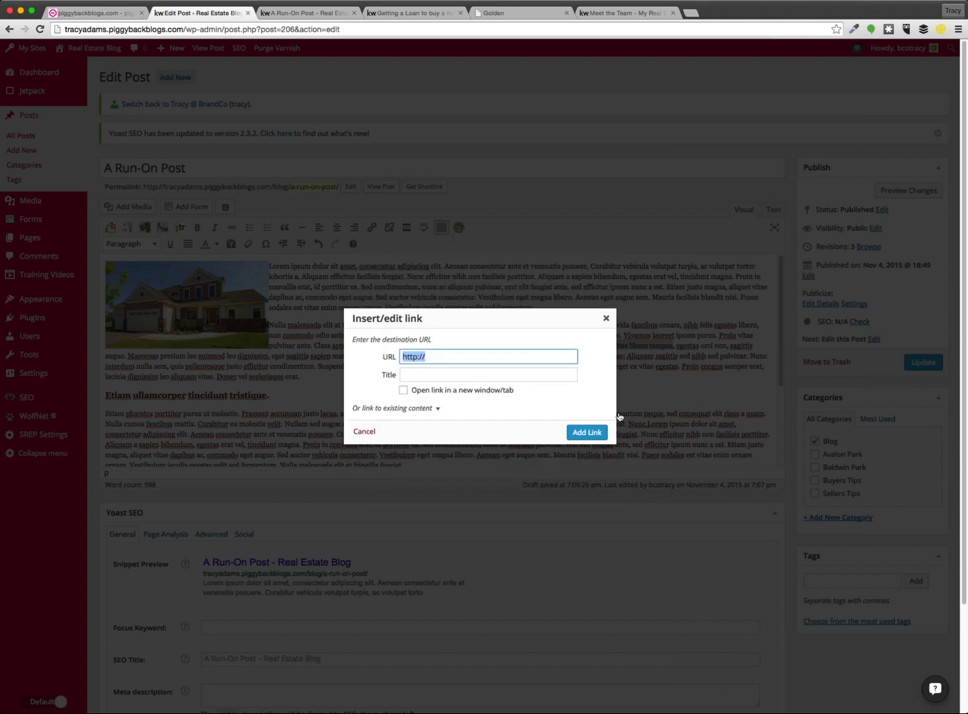
pyautogui.click(460, 355)
pyautogui.write('www.brandco.com')
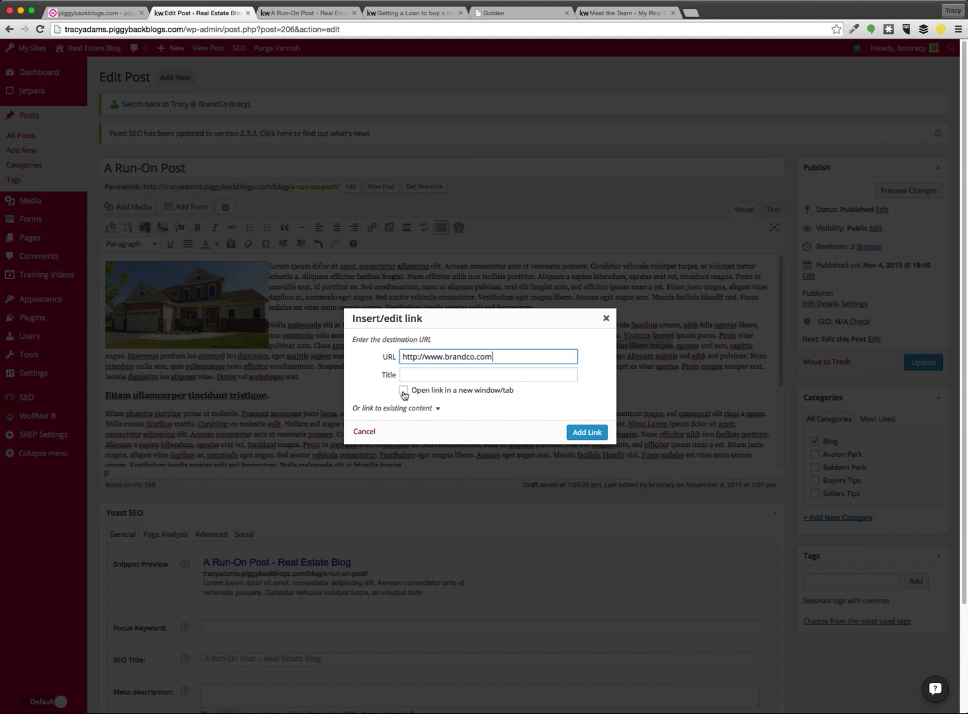
pyautogui.click(403, 392)
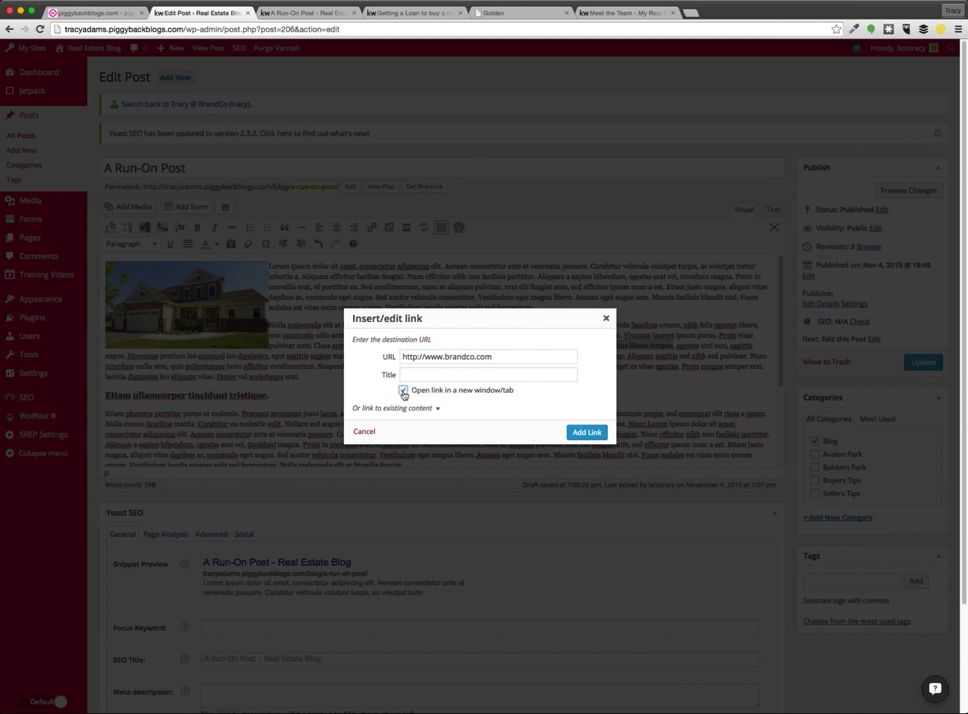
pyautogui.click(588, 434)
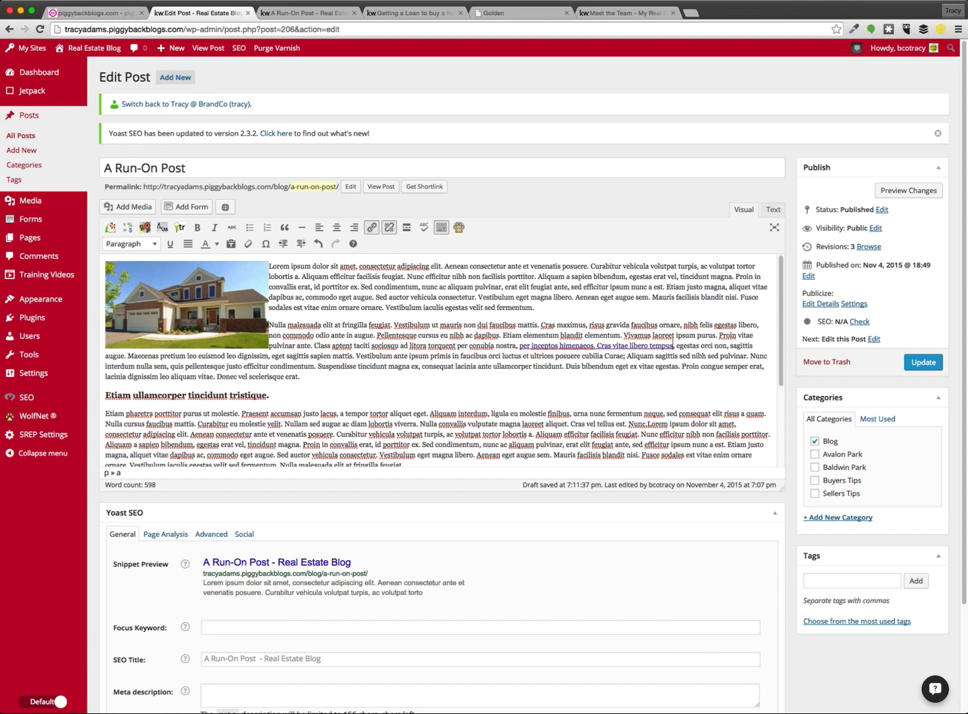
# Change the house photo's link target to the 'We want to hear from you!' page
pyautogui.click(188, 304)
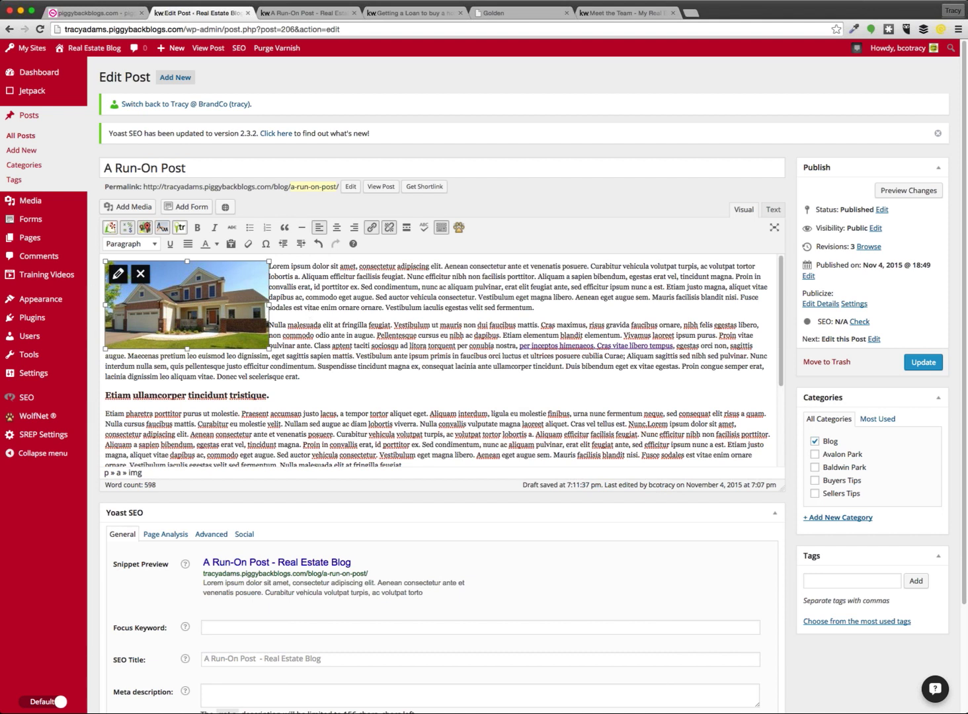
pyautogui.click(371, 228)
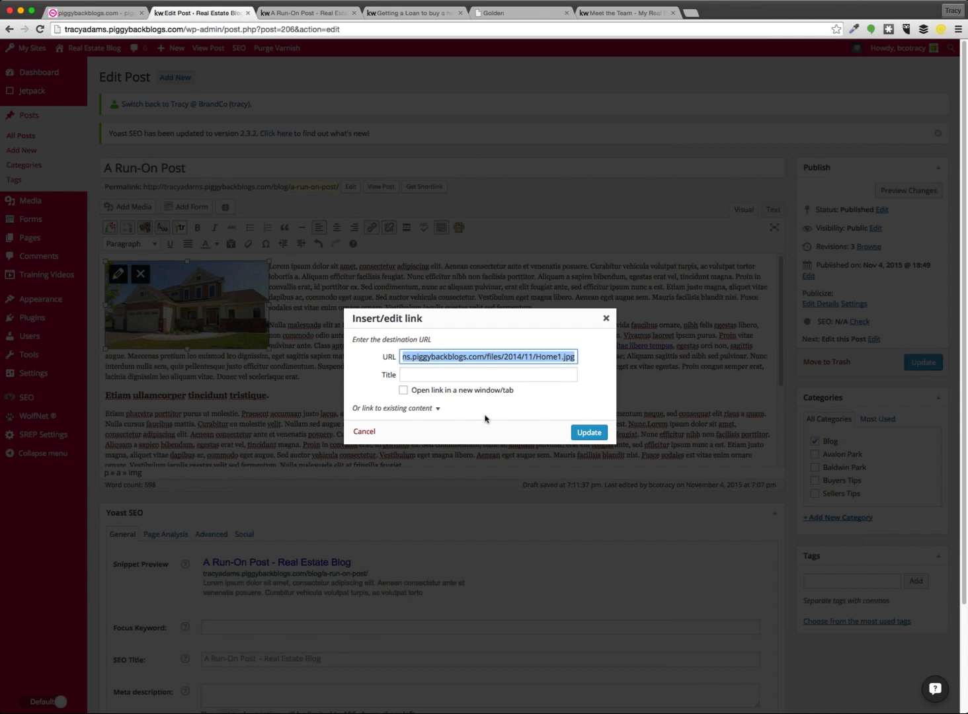
pyautogui.click(394, 410)
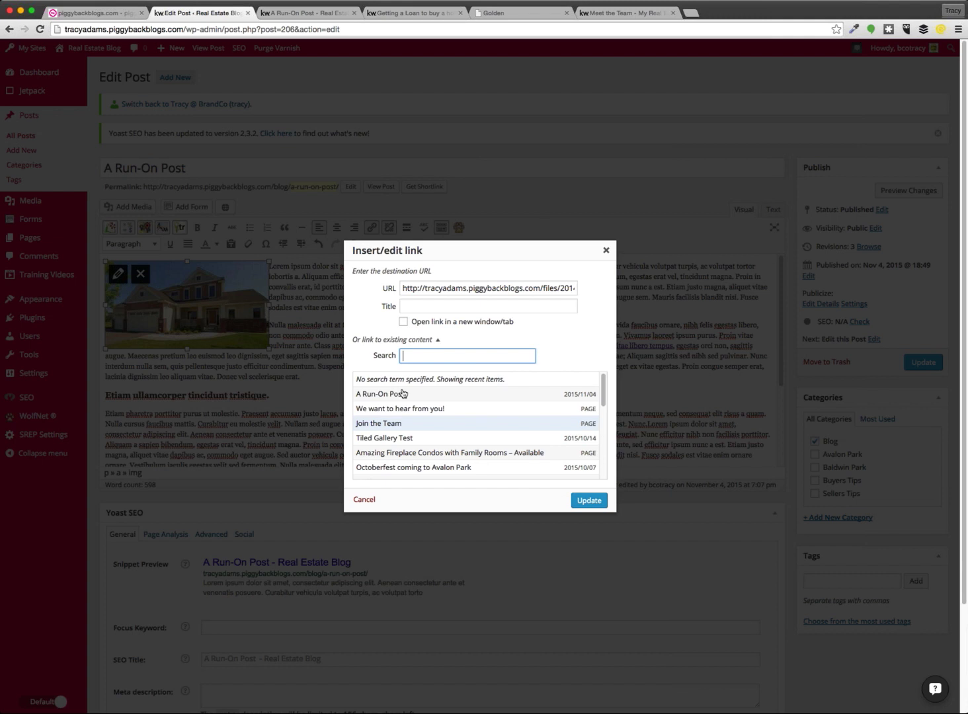
pyautogui.scroll(-10, 509, 416)
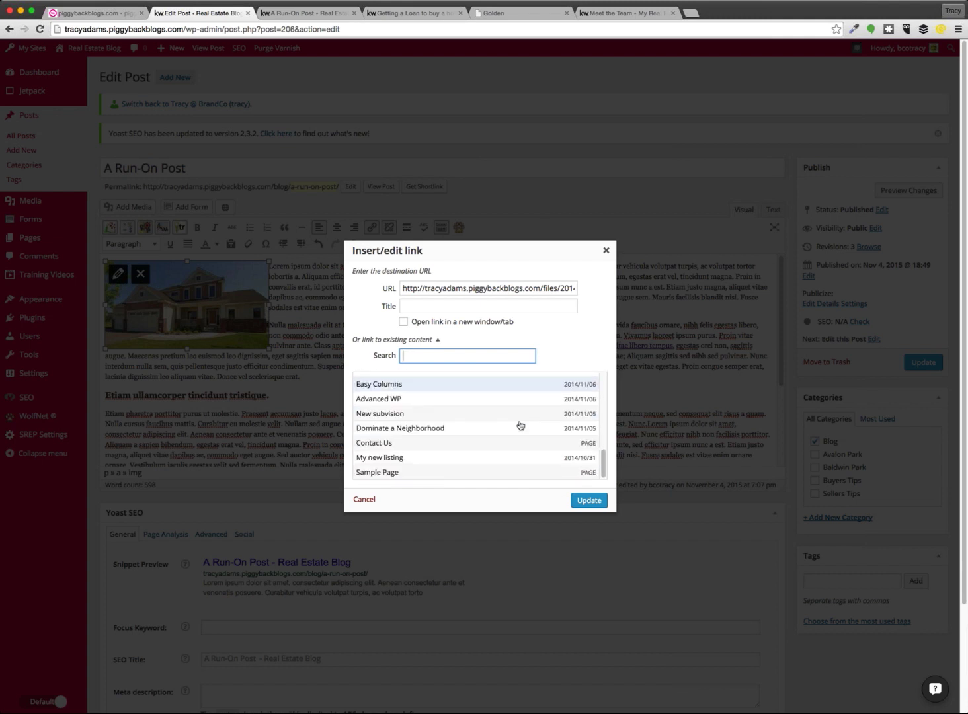
pyautogui.scroll(10, 519, 436)
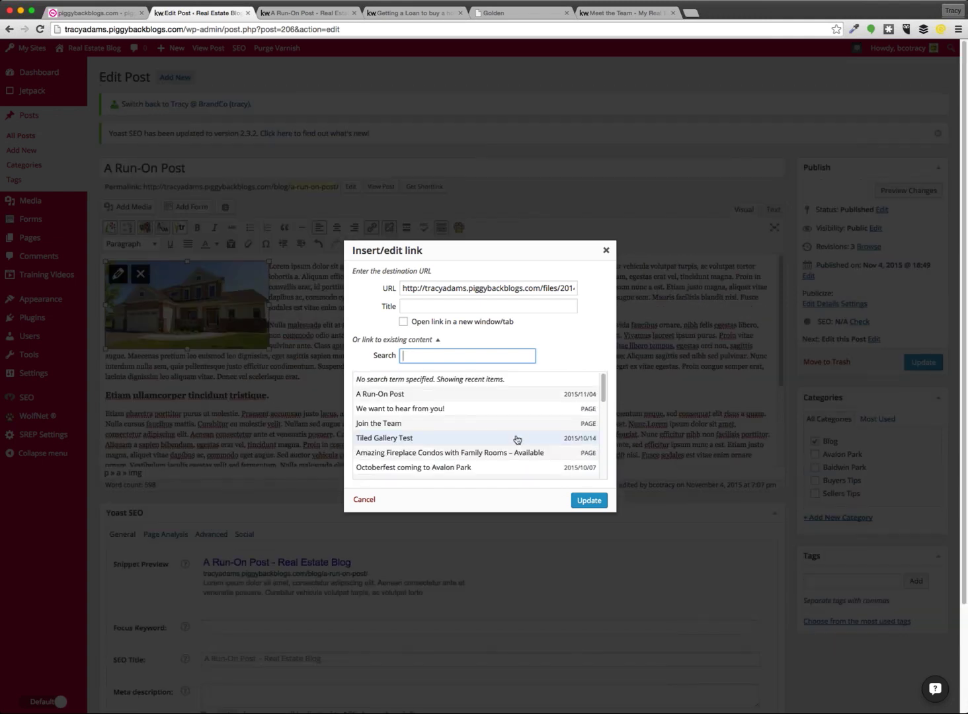
pyautogui.click(400, 409)
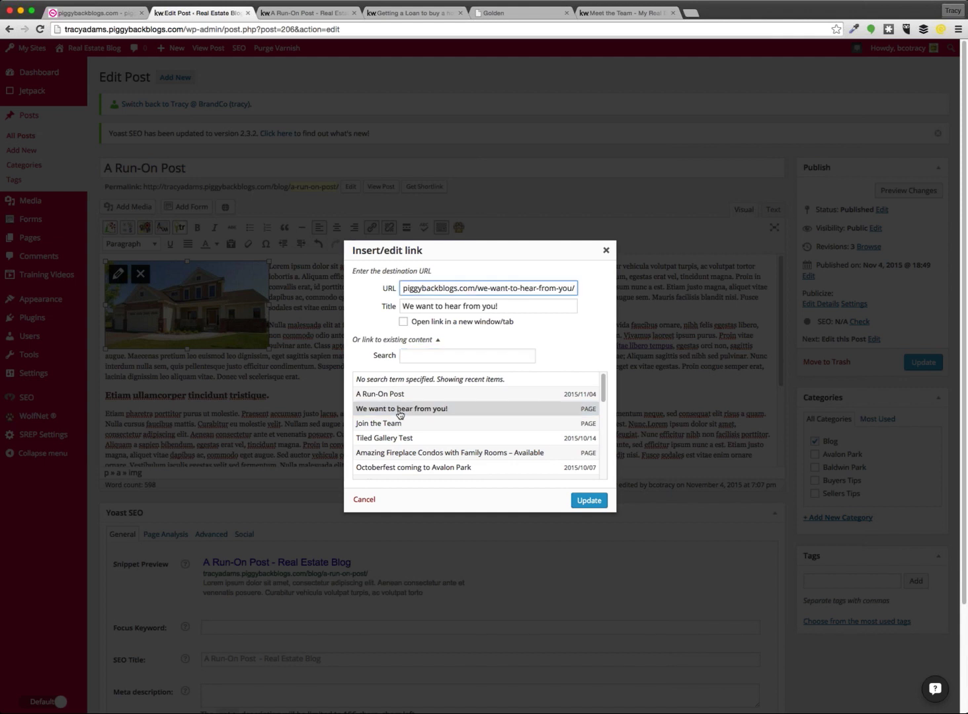
pyautogui.click(588, 499)
pyautogui.click(320, 397)
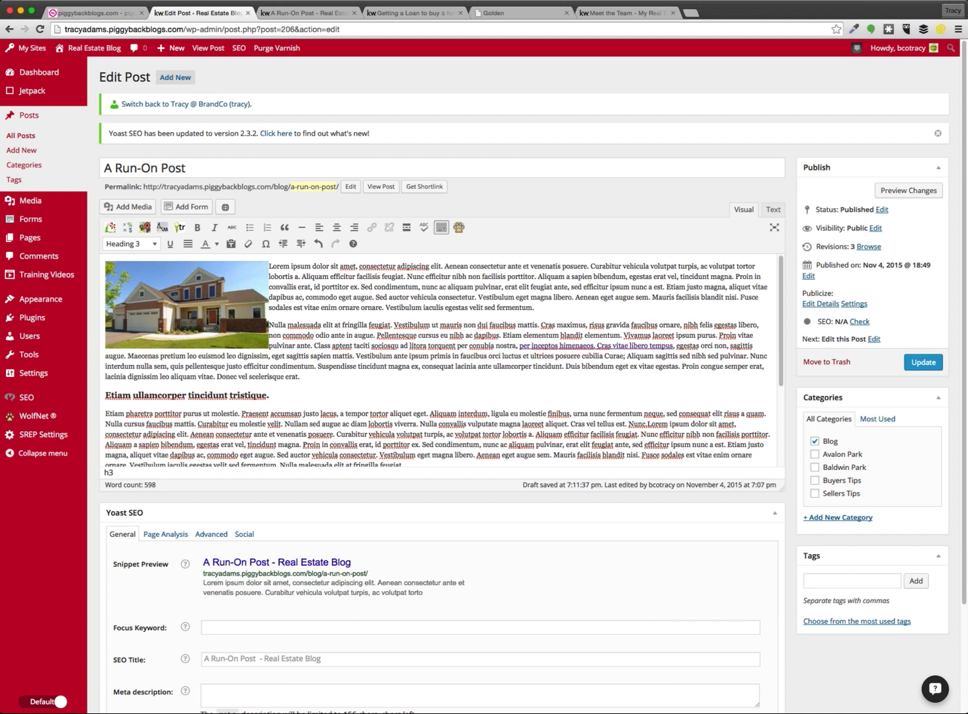
# Preview the post and test the photo link and the brandco.com text link
pyautogui.click(908, 192)
pyautogui.click(298, 16)
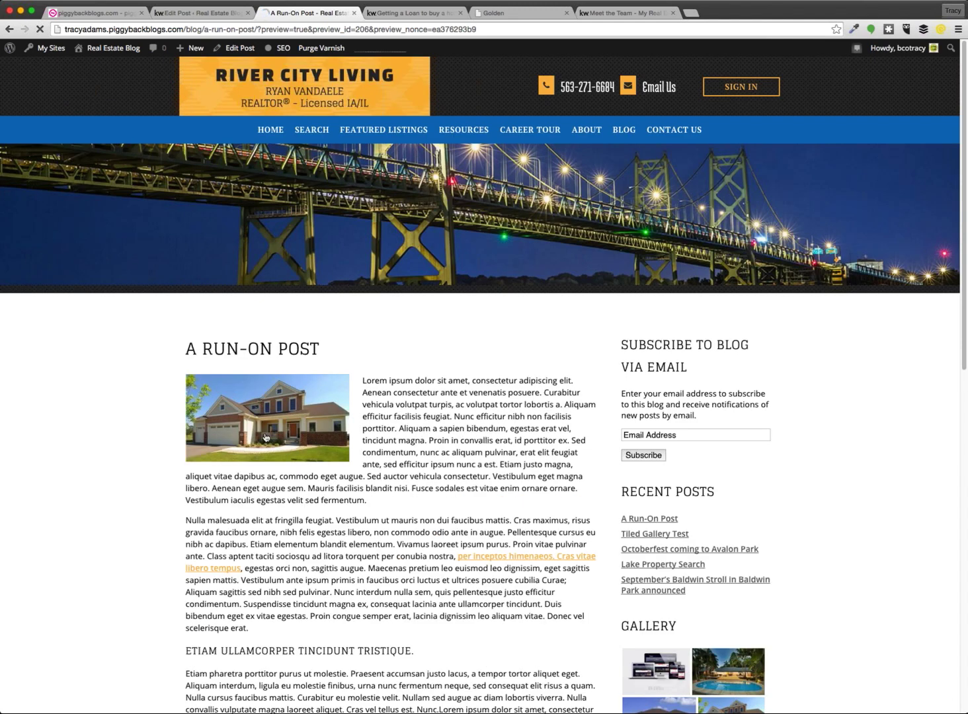
pyautogui.click(266, 437)
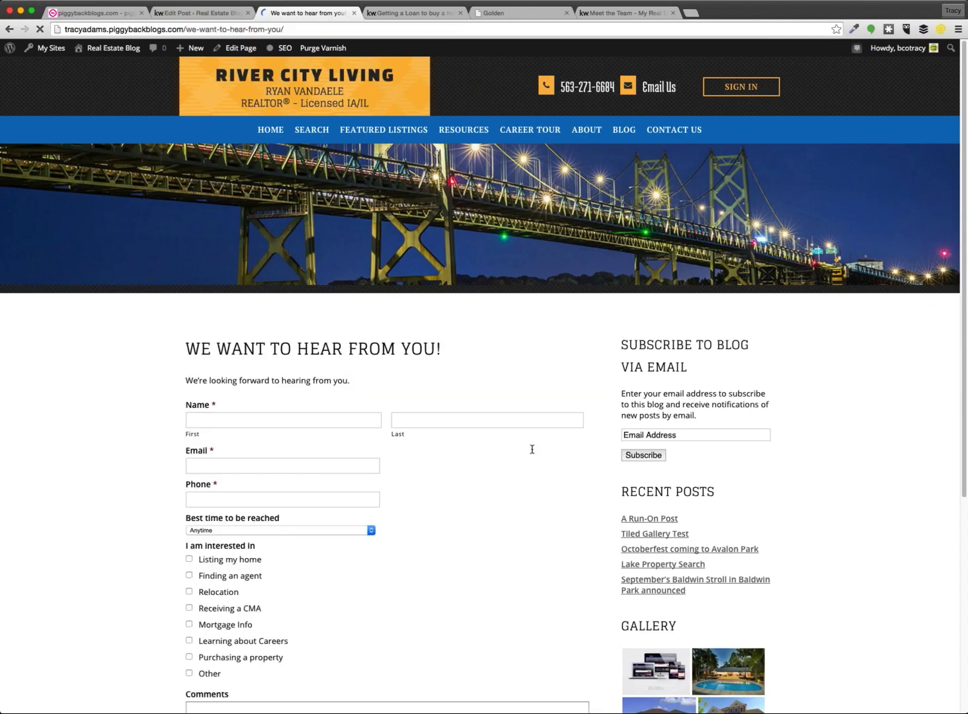
pyautogui.scroll(-5, 532, 449)
pyautogui.scroll(5, 502, 436)
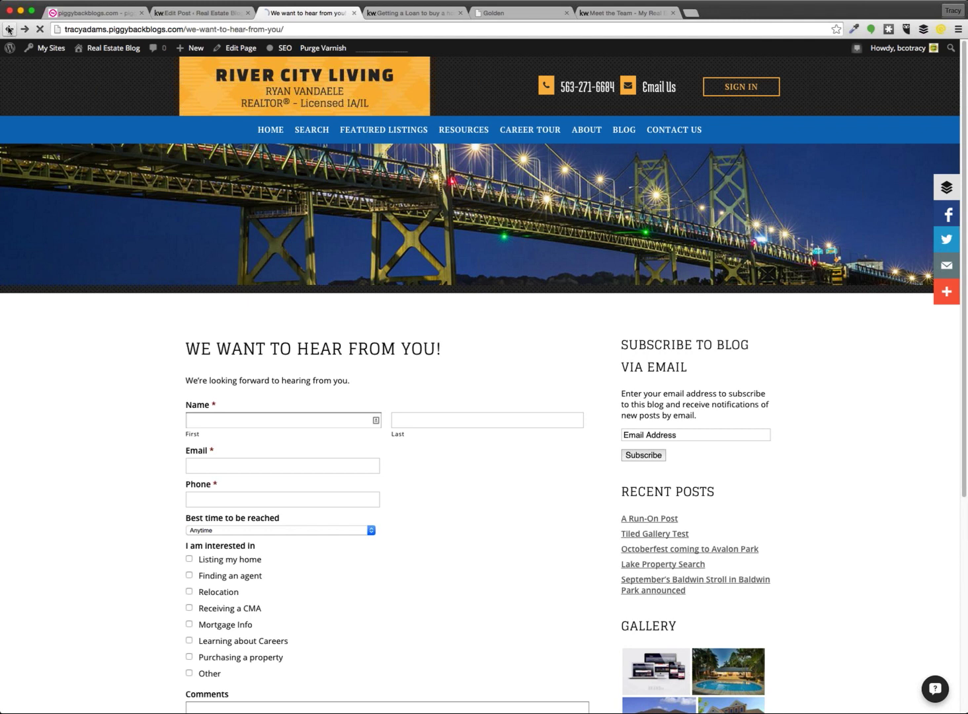
pyautogui.click(8, 29)
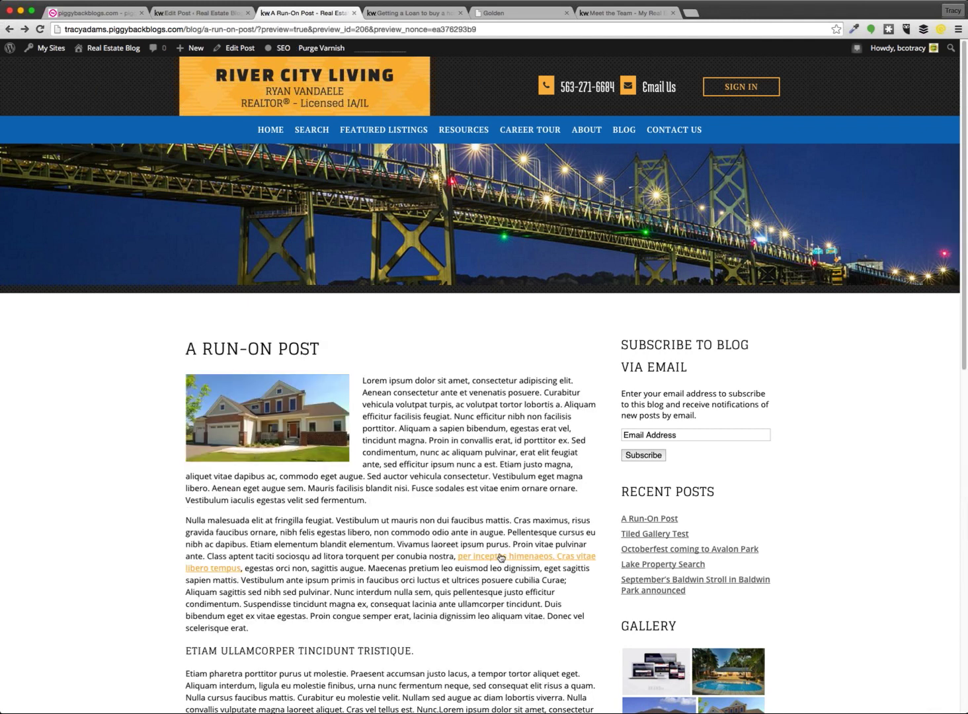
pyautogui.scroll(-1, 500, 558)
pyautogui.click(516, 518)
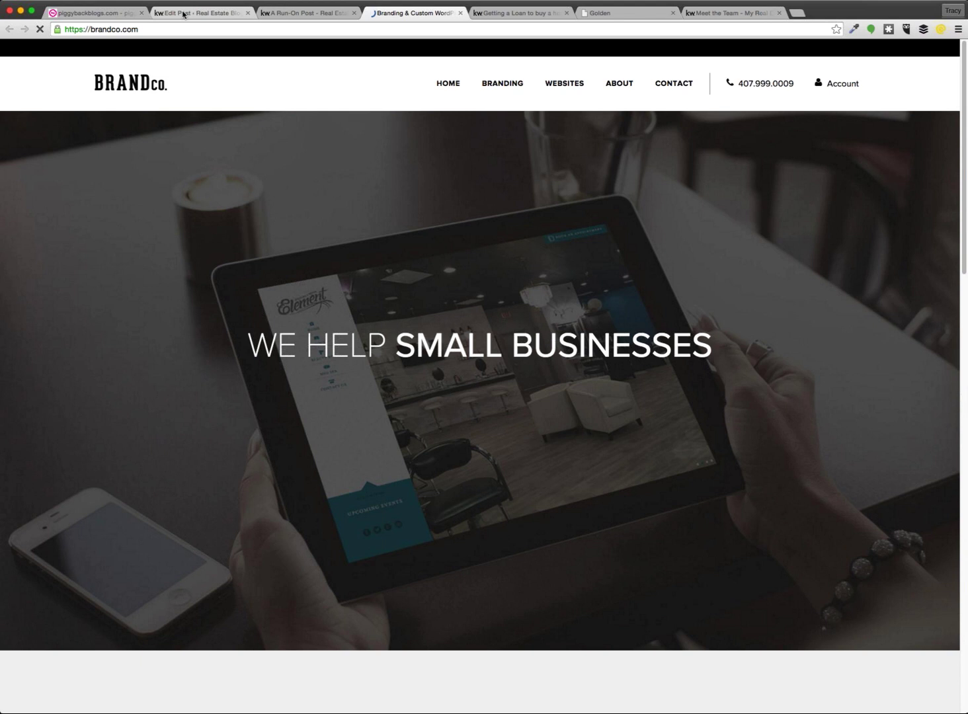
pyautogui.click(184, 14)
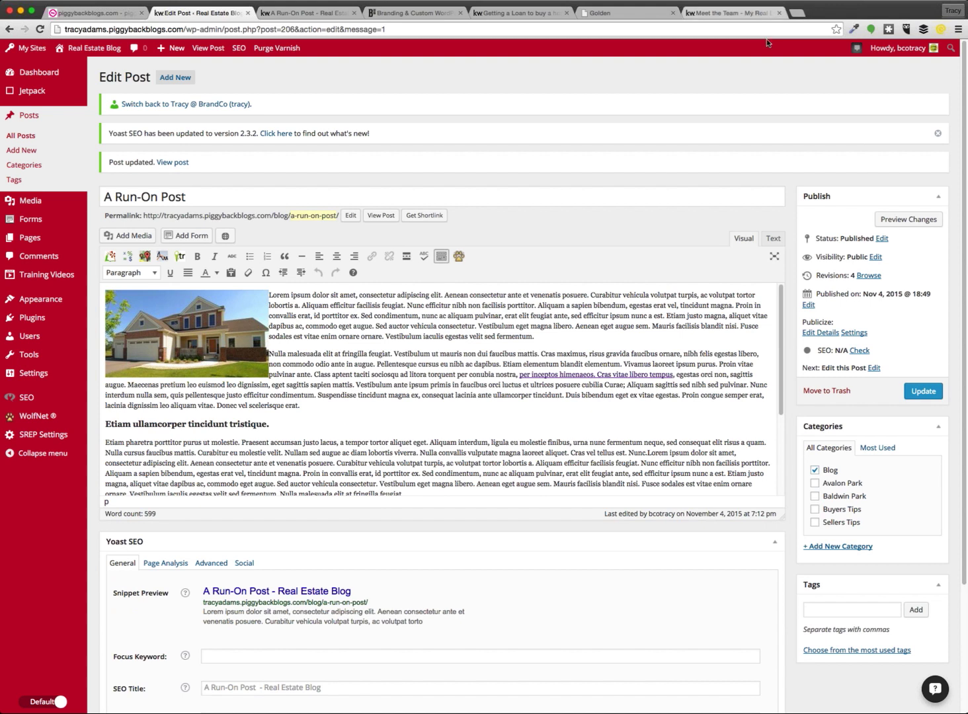
# Review the reference Meet the Team page's heading and the team member's full-size photo
pyautogui.click(761, 13)
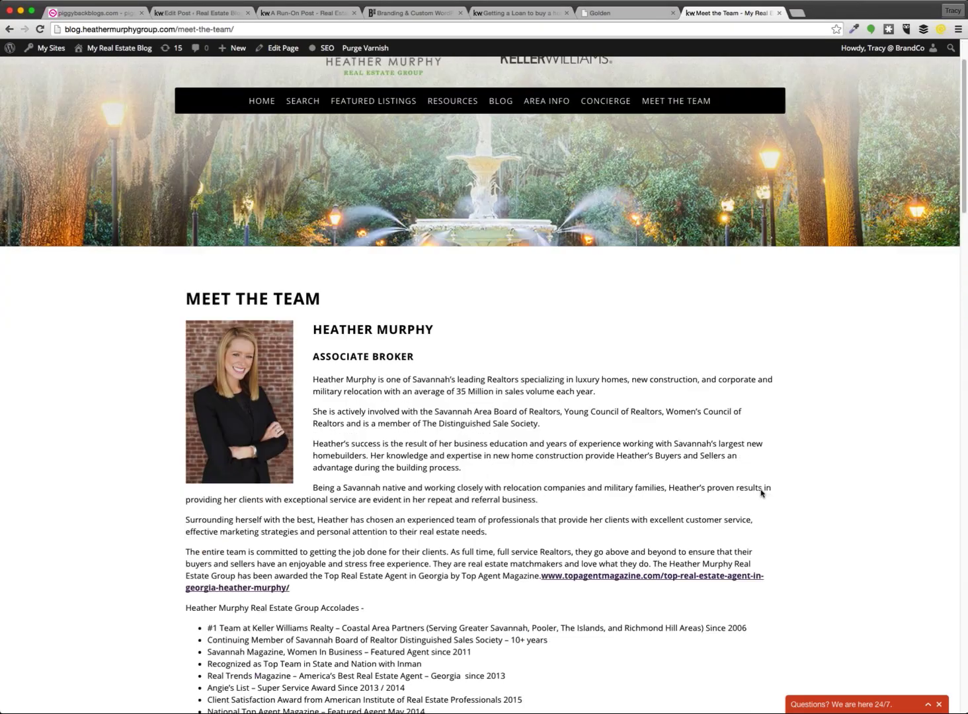
pyautogui.scroll(-5, 761, 493)
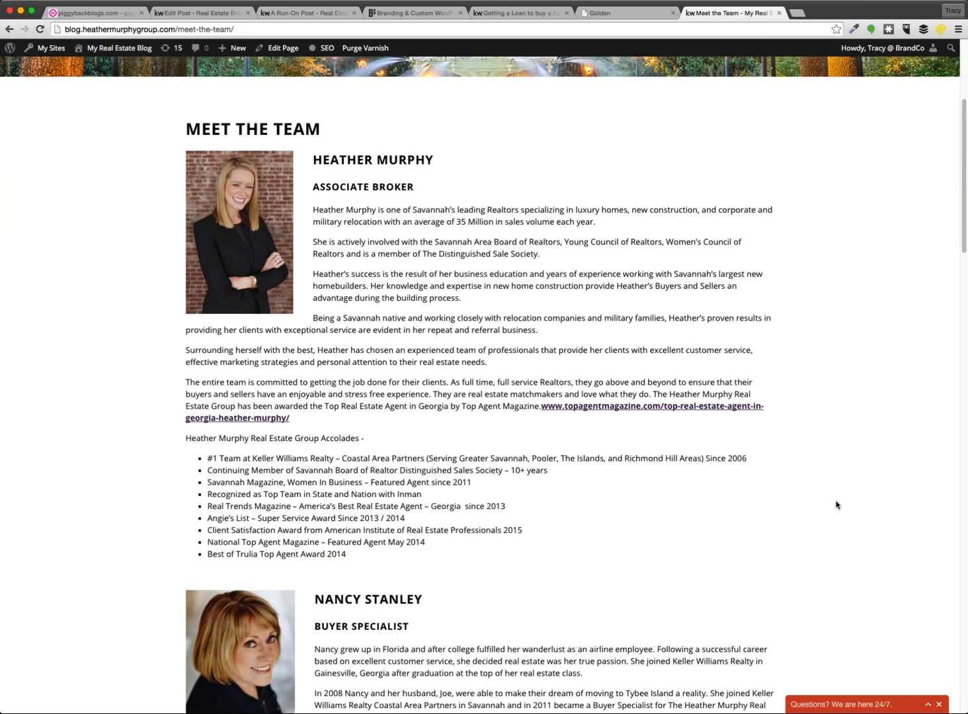
pyautogui.scroll(-1, 837, 505)
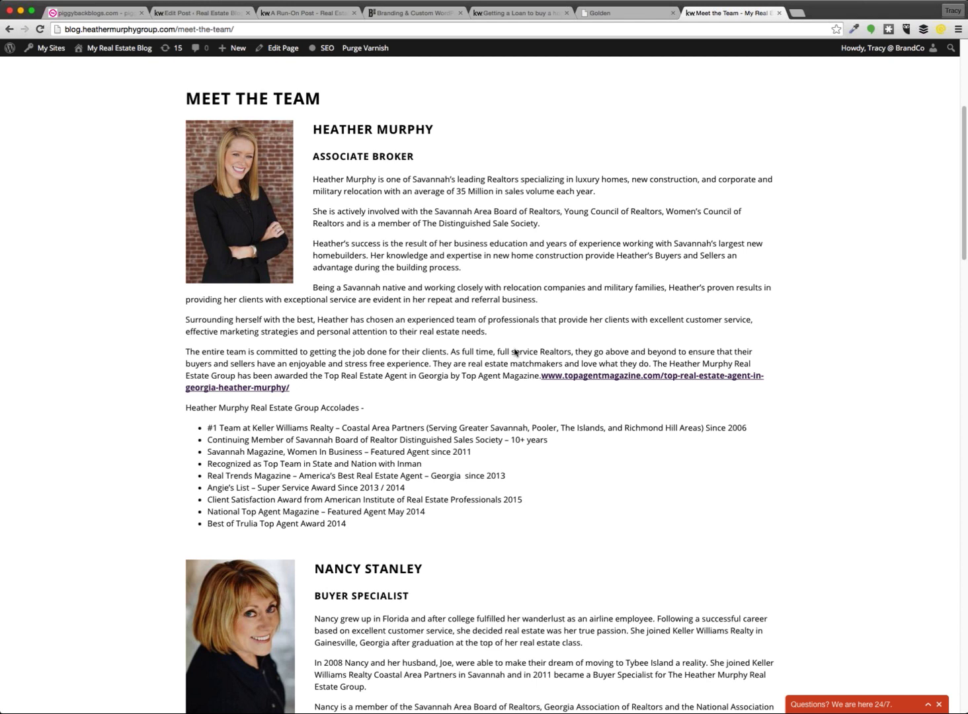
pyautogui.moveTo(329, 98); pyautogui.dragTo(185, 99)
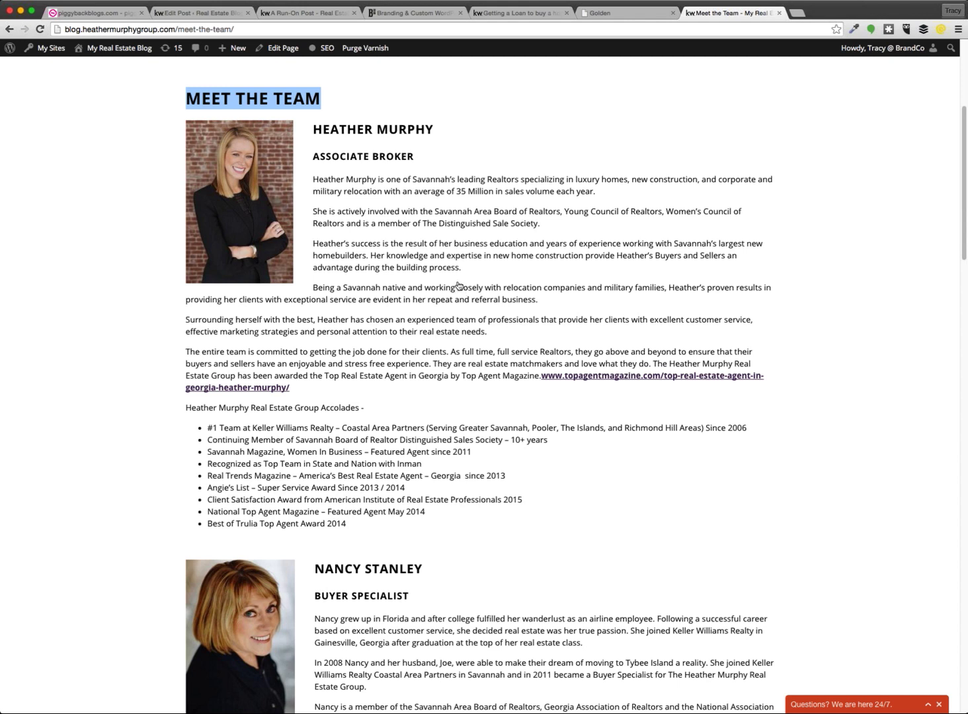
pyautogui.click(457, 286)
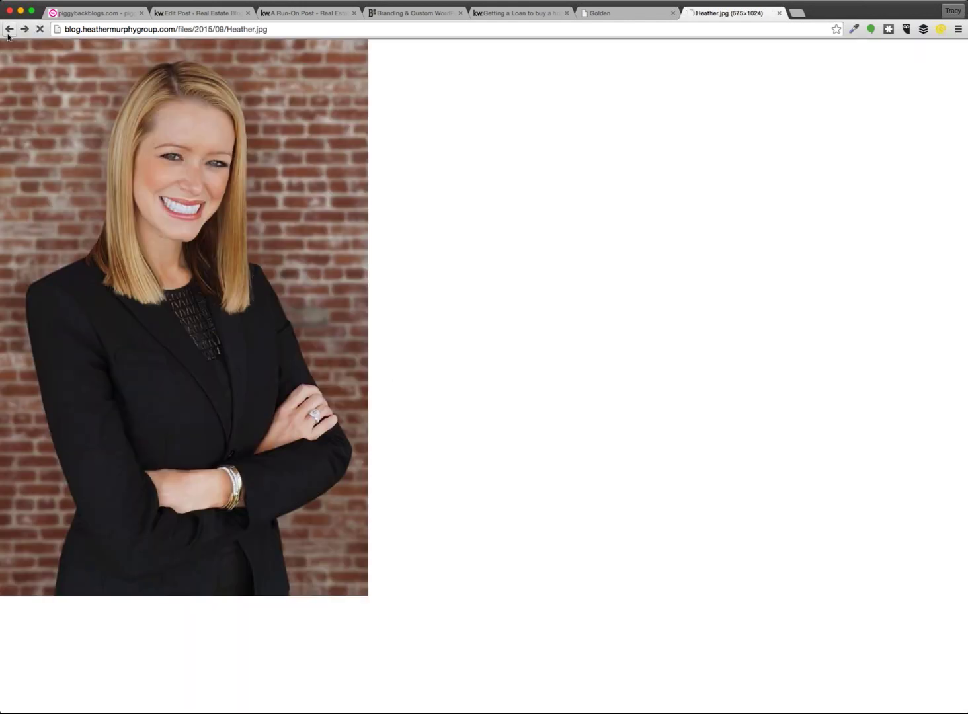
pyautogui.press('super+bracketleft')
pyautogui.scroll(-3, 249, 470)
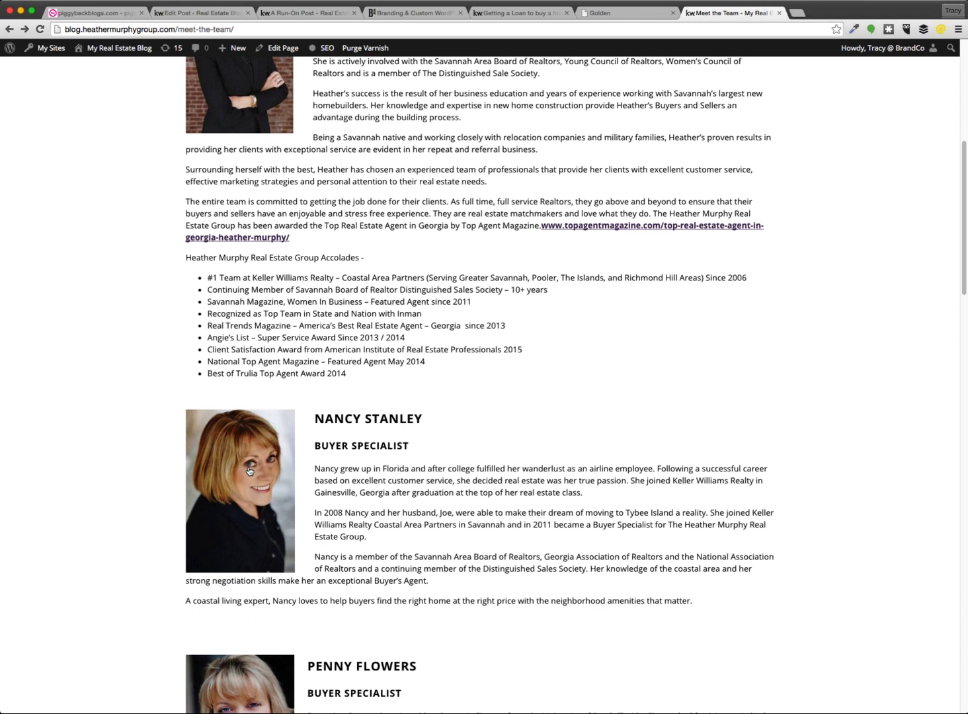
pyautogui.scroll(-4, 249, 471)
pyautogui.scroll(-3, 330, 495)
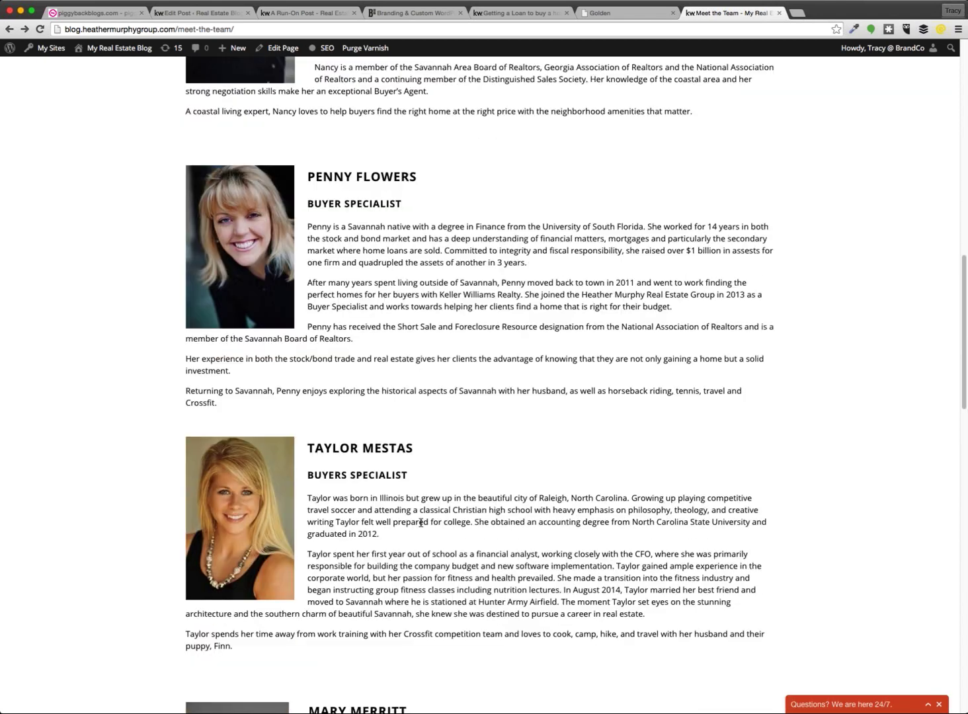
pyautogui.scroll(7, 421, 526)
pyautogui.scroll(3, 421, 526)
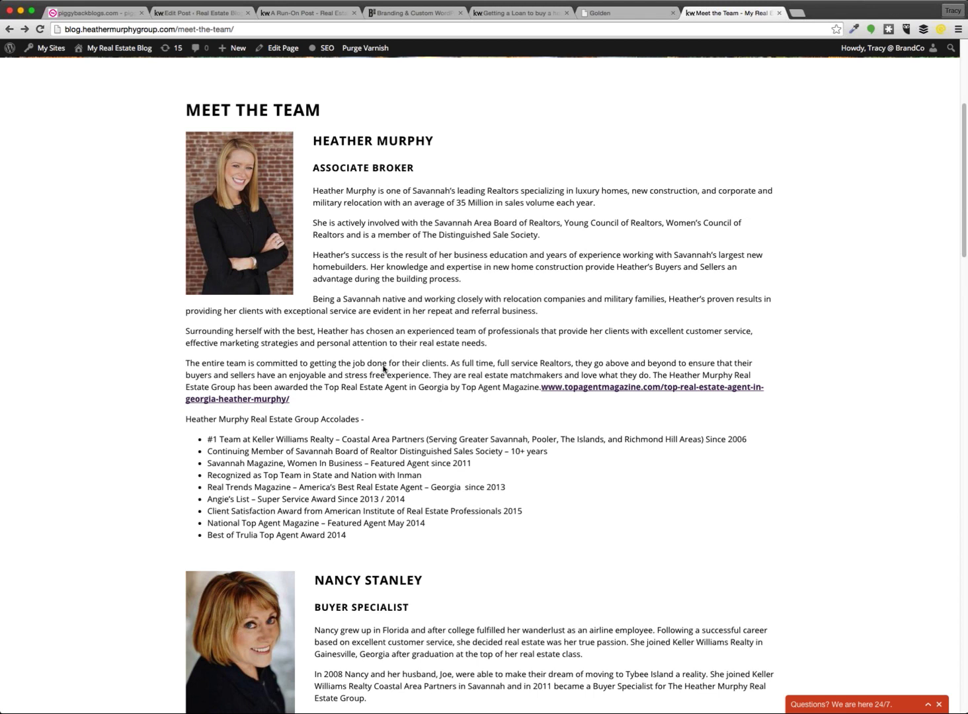
# Study the member name, ASSOCIATE BROKER subheading and accolades list, then return to the post editor
pyautogui.moveTo(374, 141); pyautogui.dragTo(396, 141)
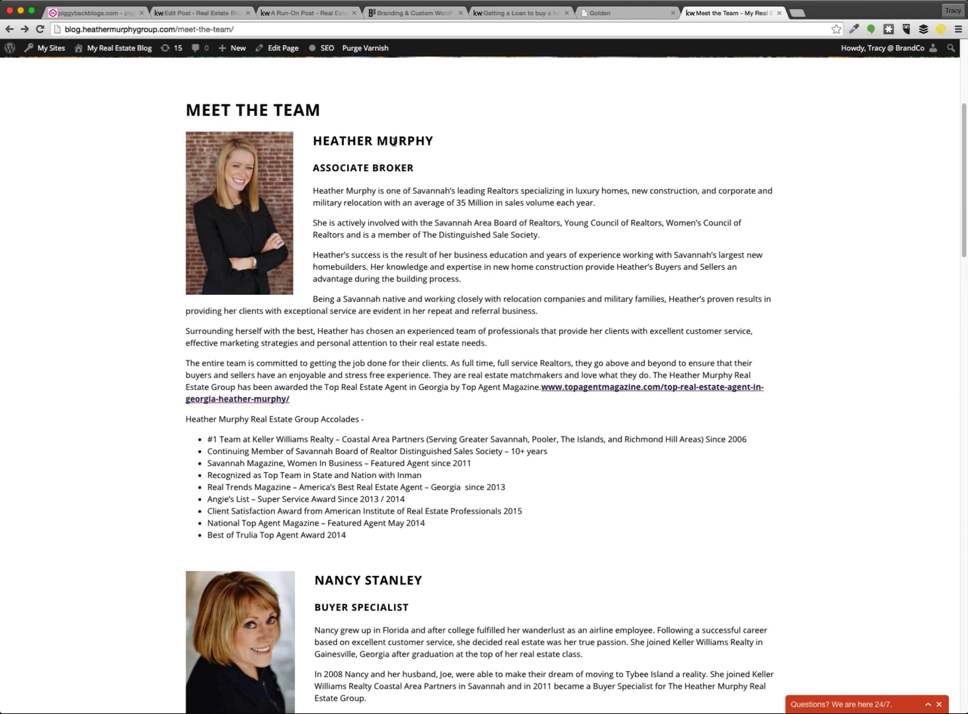
pyautogui.keyDown('shift'); pyautogui.click(345, 142); pyautogui.keyUp('shift')
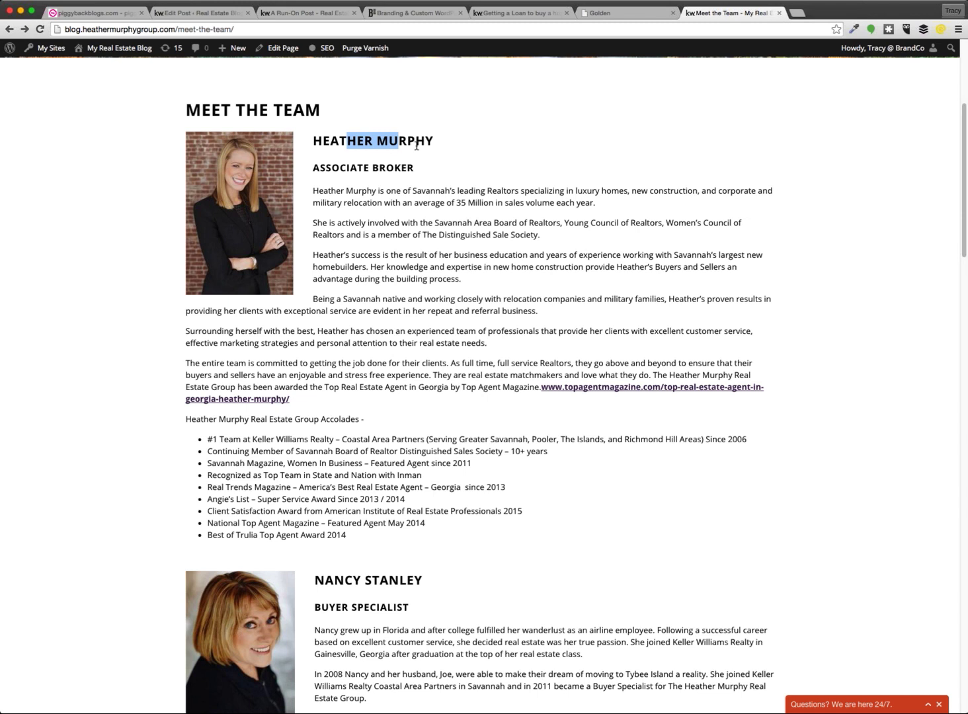
pyautogui.moveTo(424, 171); pyautogui.dragTo(517, 529)
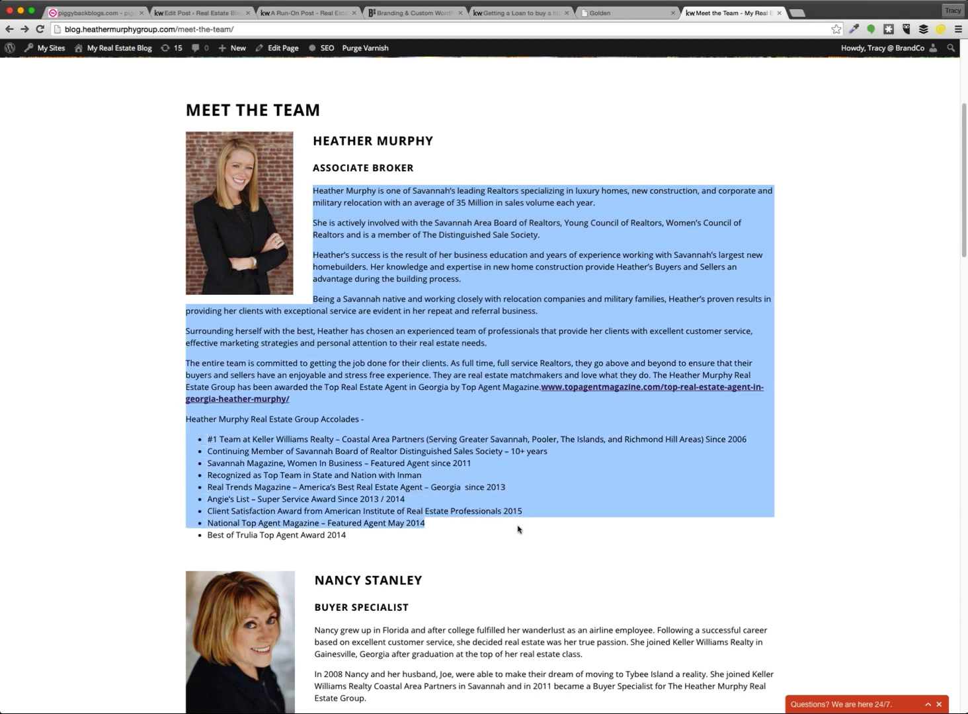
pyautogui.moveTo(351, 537); pyautogui.dragTo(187, 438)
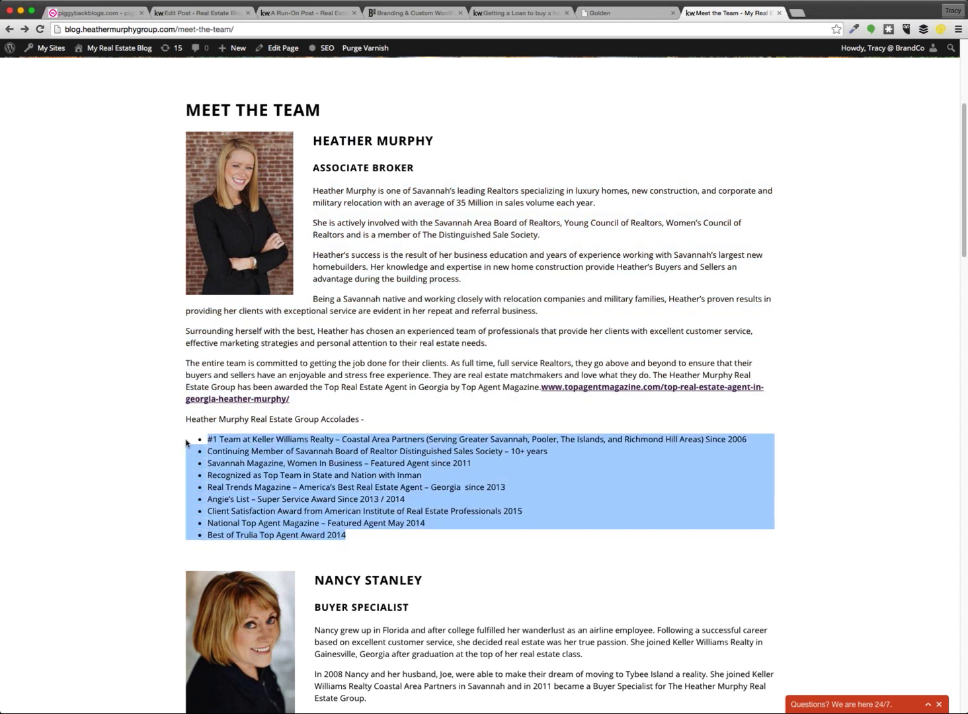
pyautogui.click(226, 15)
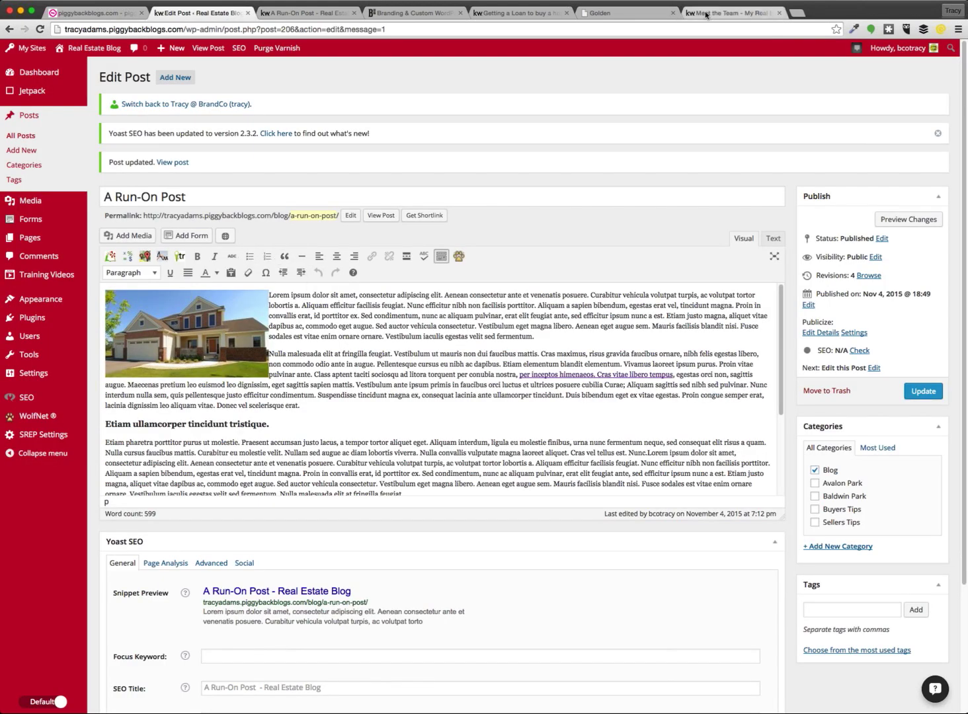
pyautogui.click(728, 14)
pyautogui.scroll(-2, 589, 405)
pyautogui.scroll(-5, 589, 405)
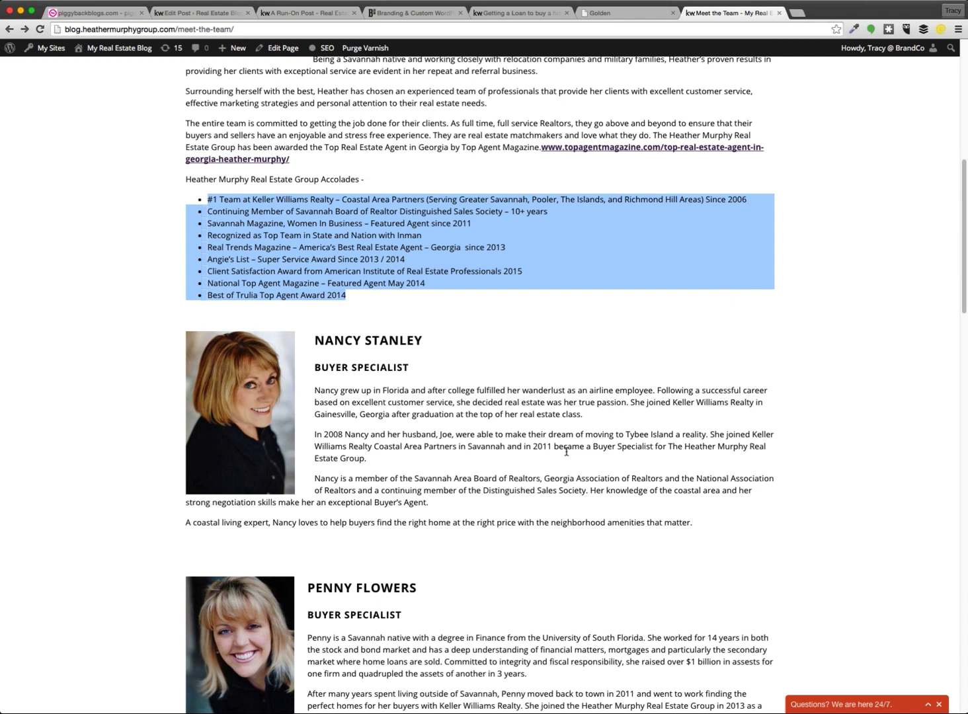
pyautogui.click(184, 15)
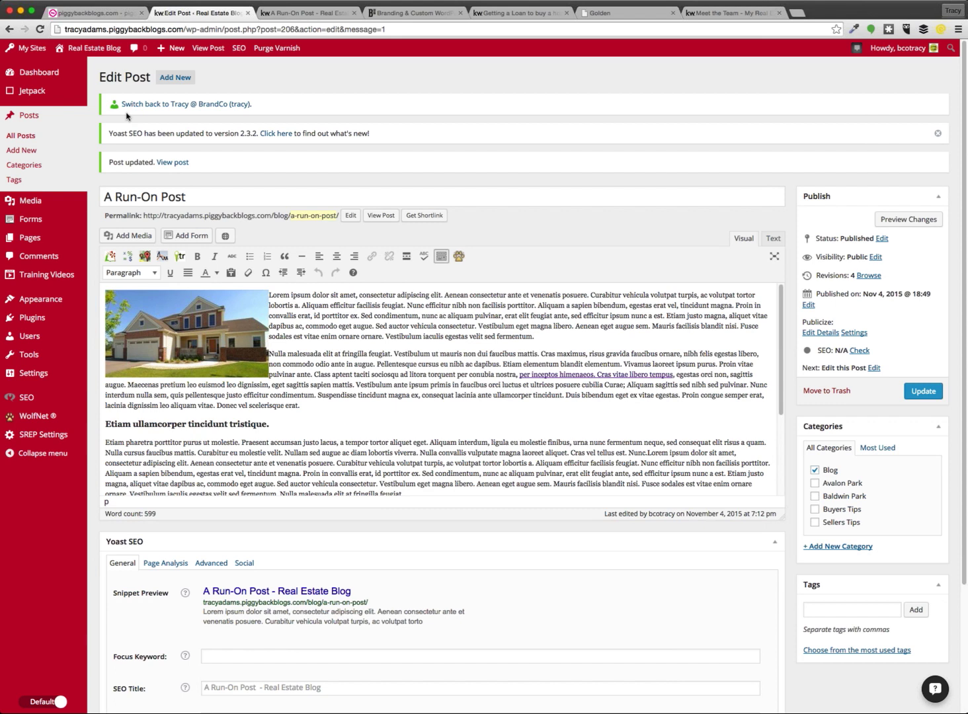
pyautogui.click(351, 365)
# Add a new page and title it 'Meet the Team'
pyautogui.moveTo(41, 239)
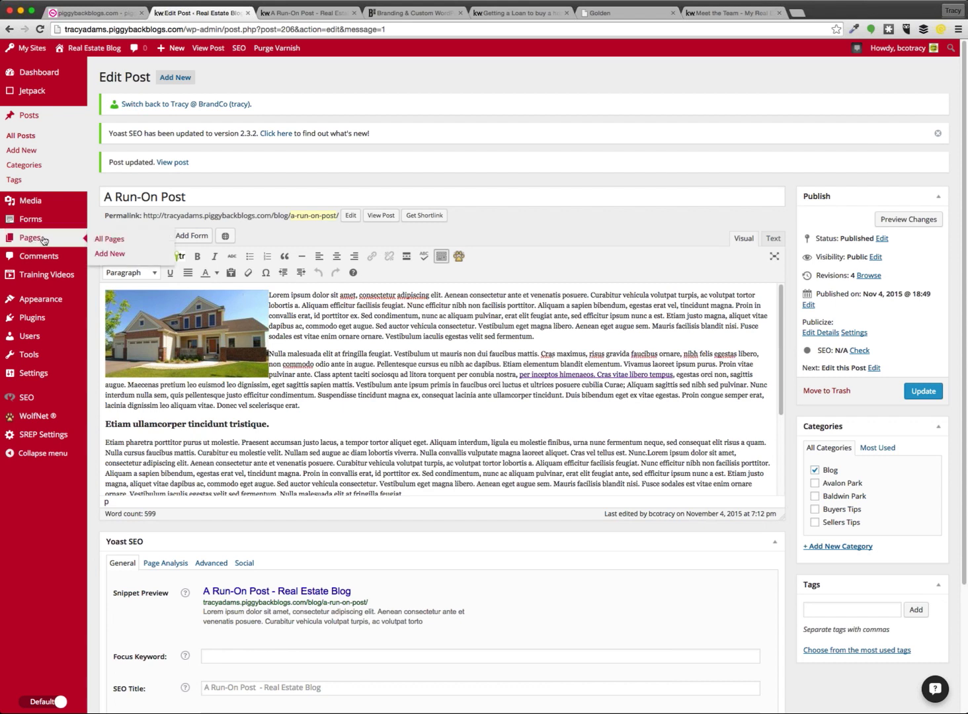
pyautogui.click(109, 255)
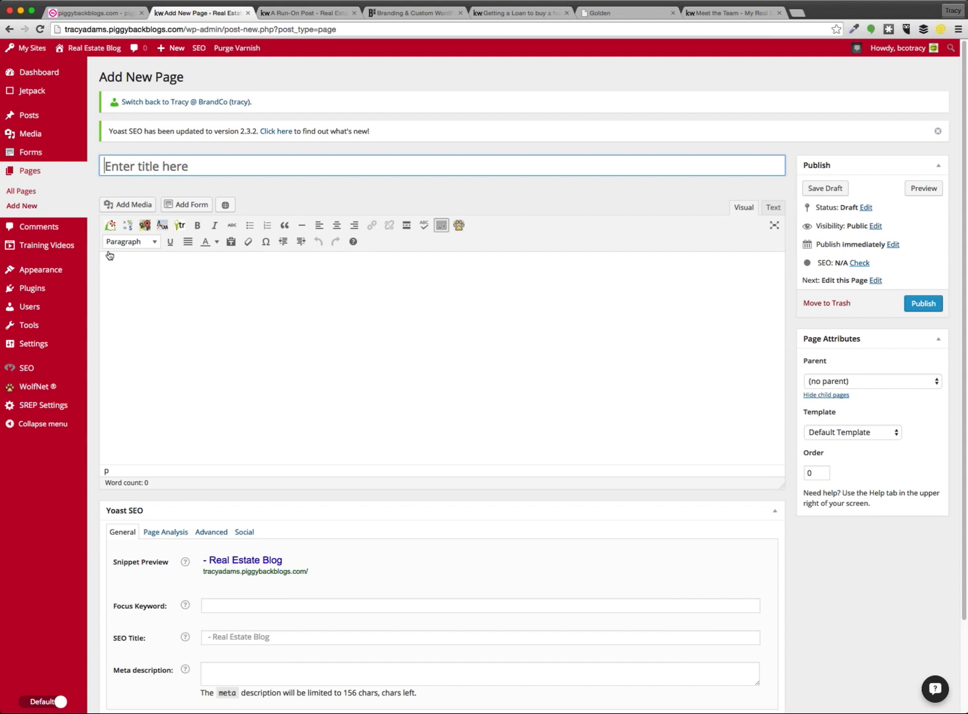
pyautogui.press('shift')
pyautogui.click(422, 170)
pyautogui.write('Meet the Team')
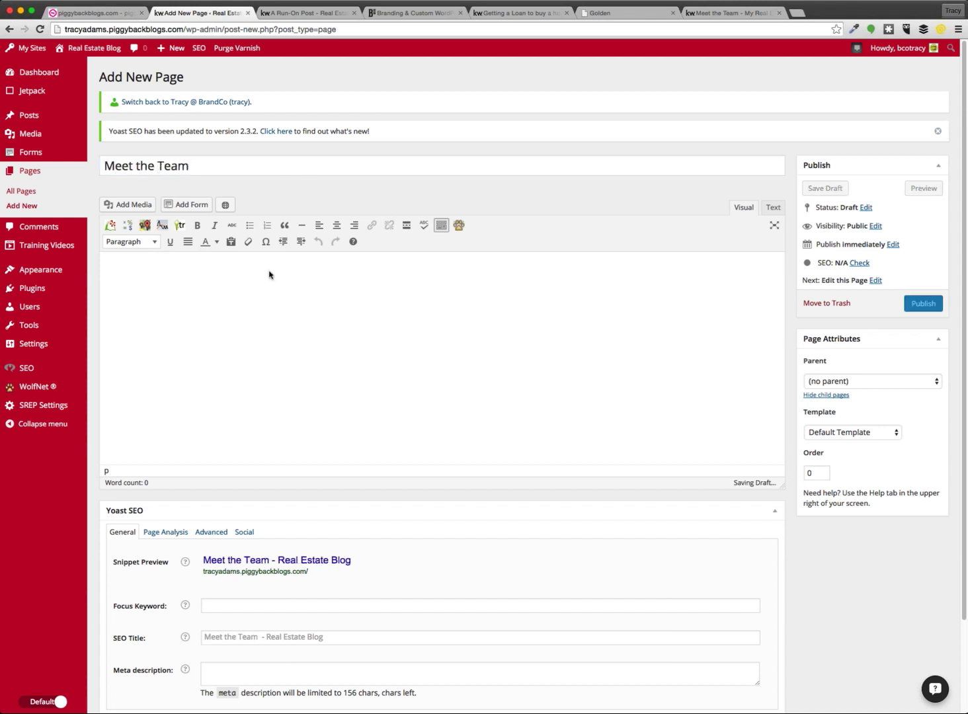
# Upload the team member's portrait and insert it left-aligned at Medium 229 × 300
pyautogui.click(111, 205)
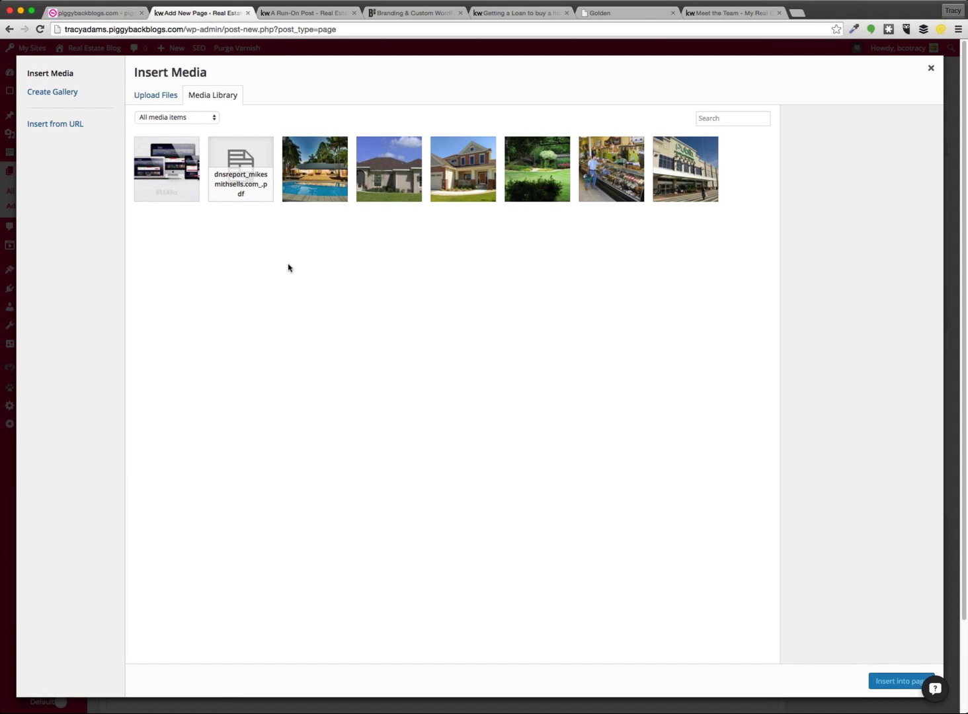
pyautogui.click(153, 96)
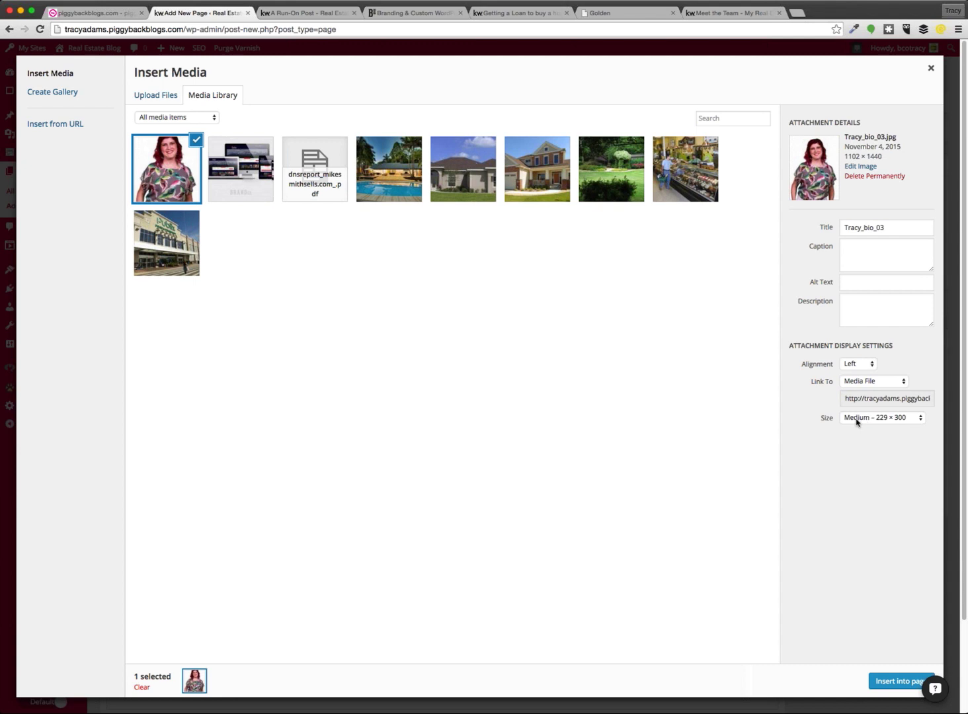
pyautogui.click(857, 420)
pyautogui.click(882, 422)
pyautogui.click(881, 411)
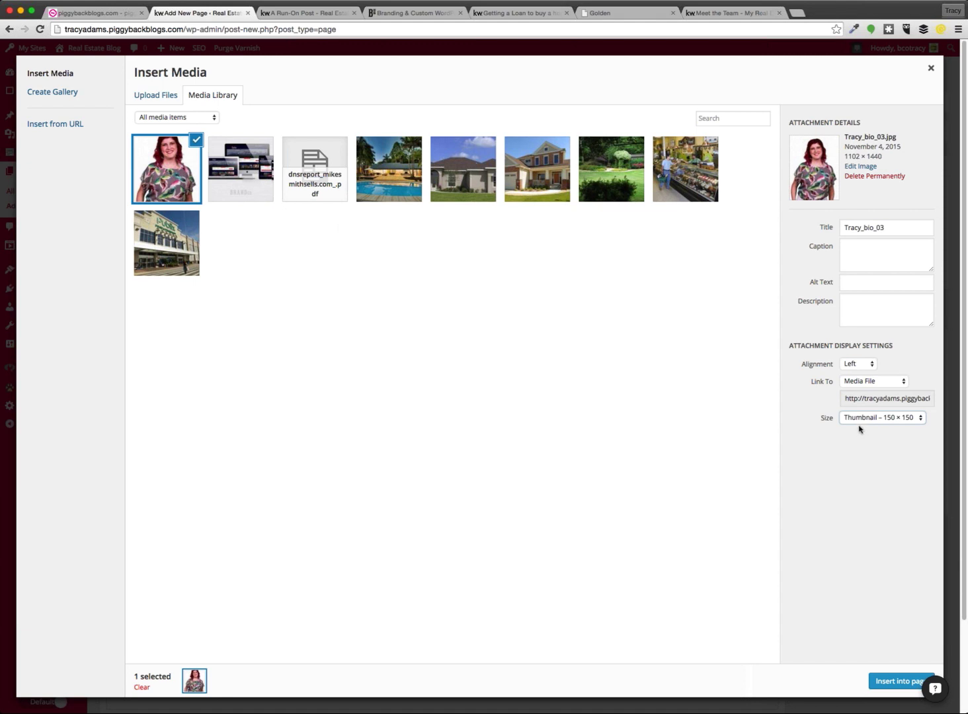
pyautogui.click(859, 428)
pyautogui.click(894, 683)
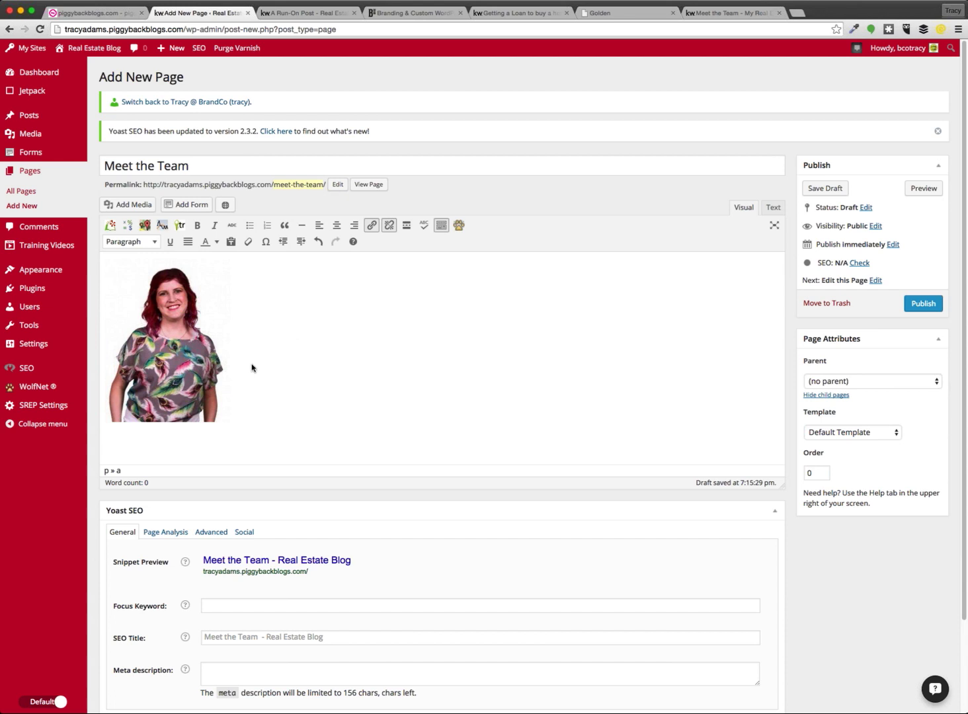
# Beside the photo, type the member's name, 'Success Coordinator', and paste the Lorem ipsum bio
pyautogui.click(276, 365)
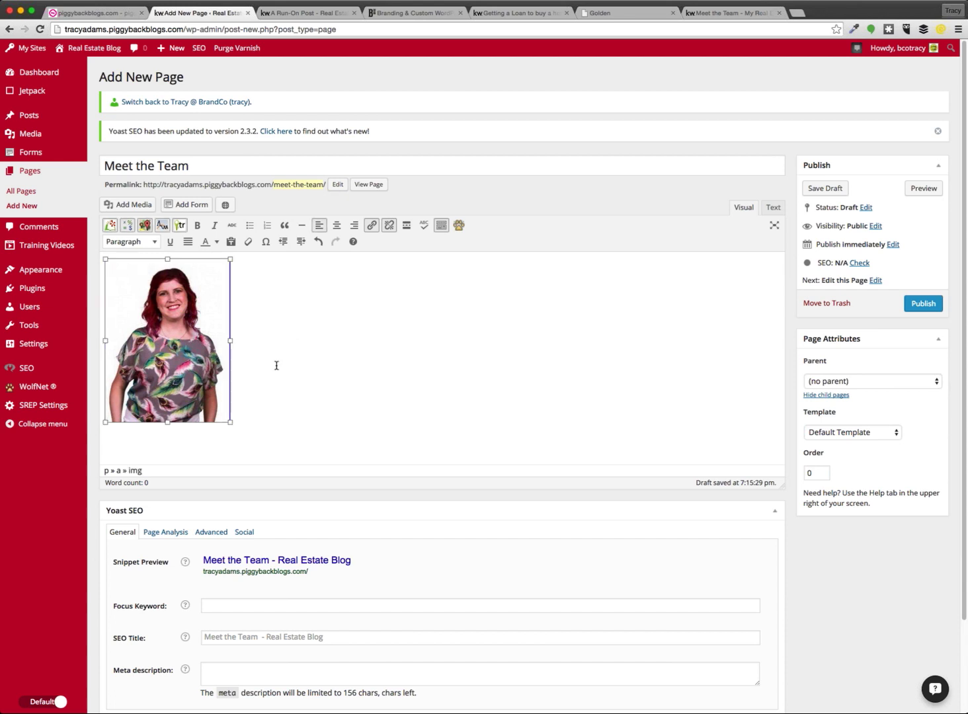
pyautogui.click(276, 366)
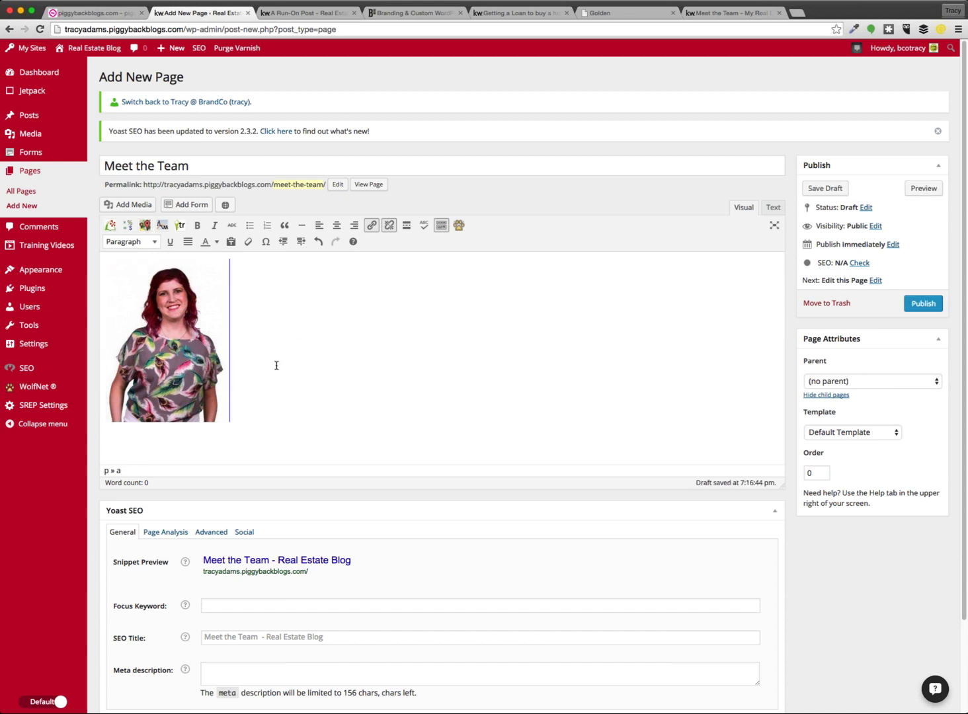
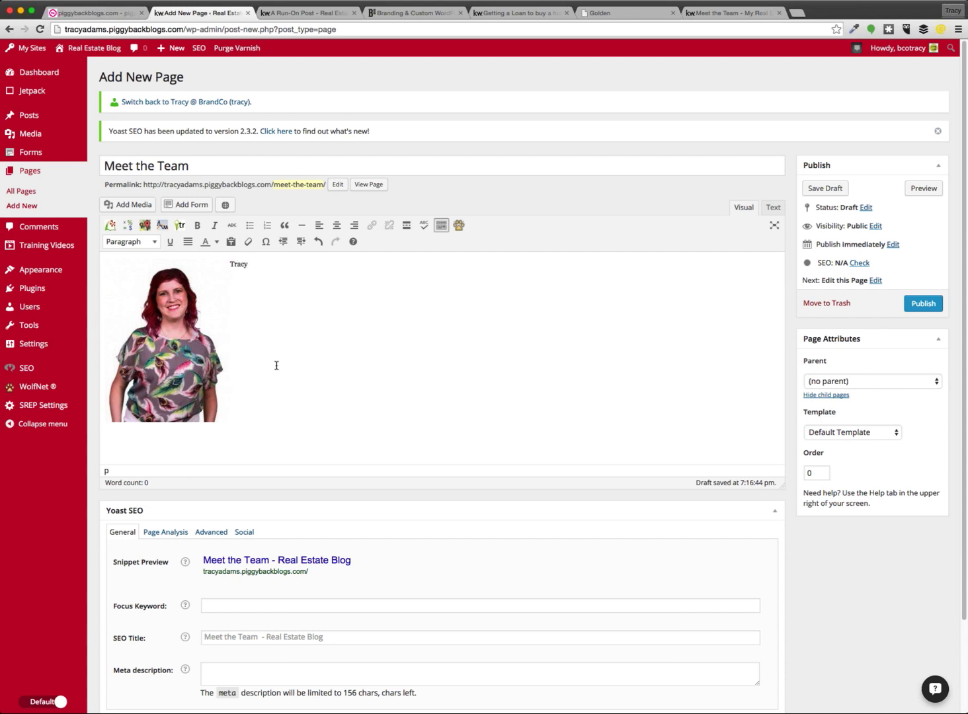
pyautogui.press('Return')
pyautogui.write('Success Coordinator')
pyautogui.press('Return')
pyautogui.hotkey('ctrl', 'v')
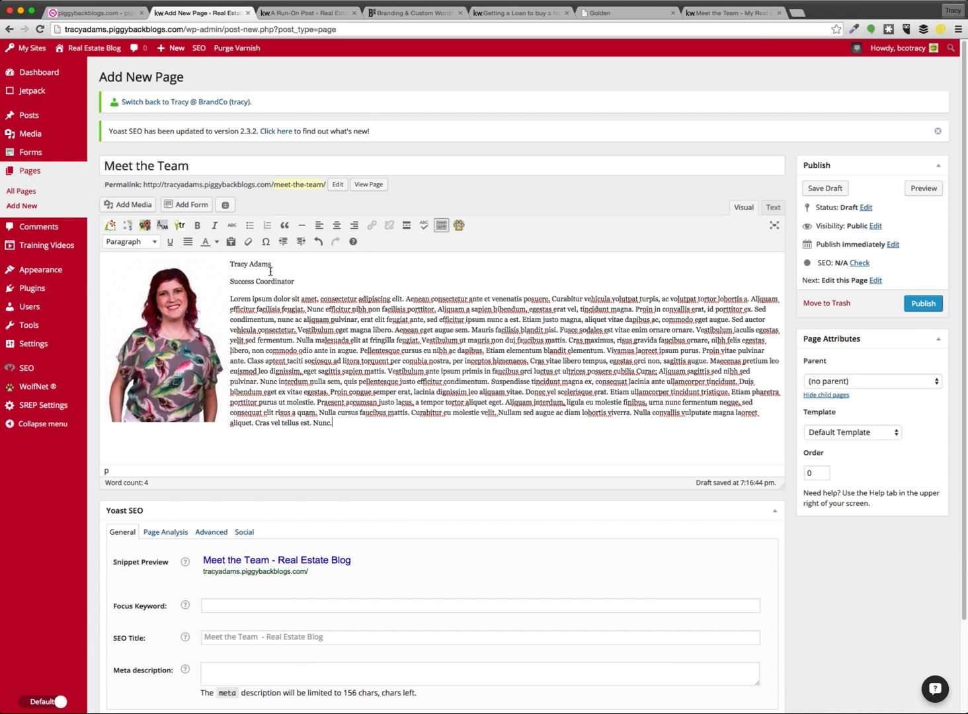
# Check the name, title and bio lines, then preview the draft page
pyautogui.moveTo(273, 263); pyautogui.dragTo(230, 264)
pyautogui.moveTo(301, 283); pyautogui.dragTo(232, 283)
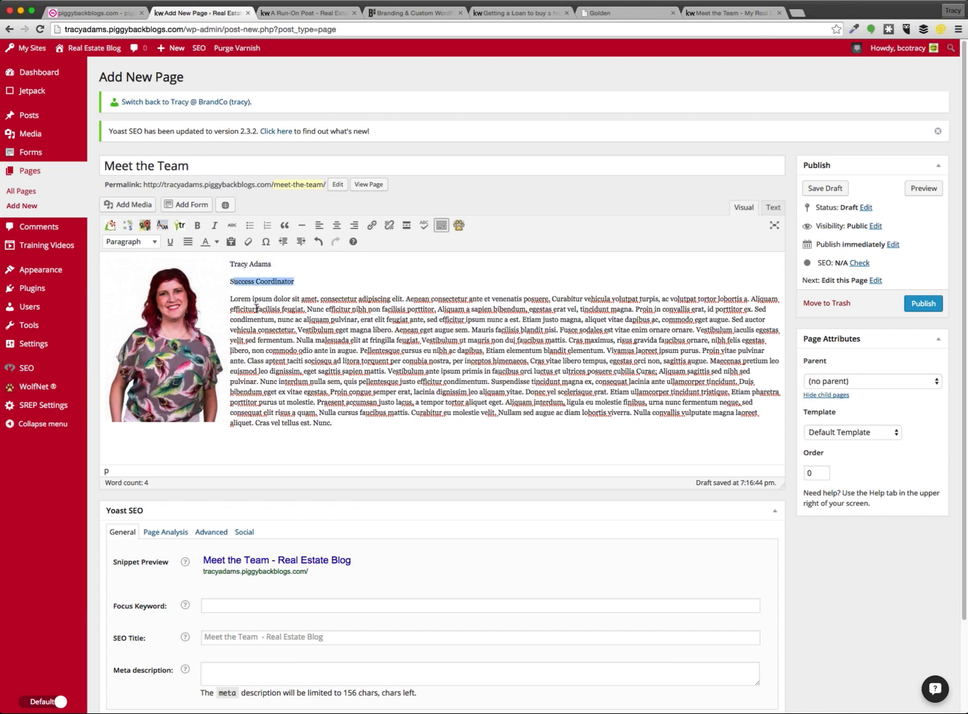
pyautogui.moveTo(334, 422); pyautogui.dragTo(230, 299)
pyautogui.click(339, 370)
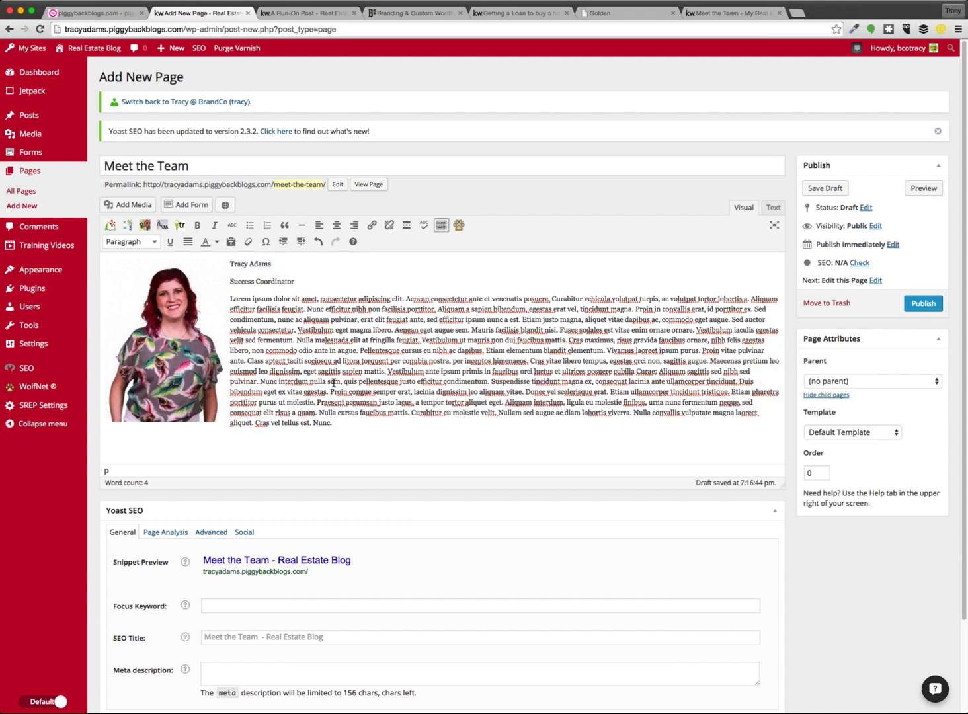
pyautogui.click(924, 188)
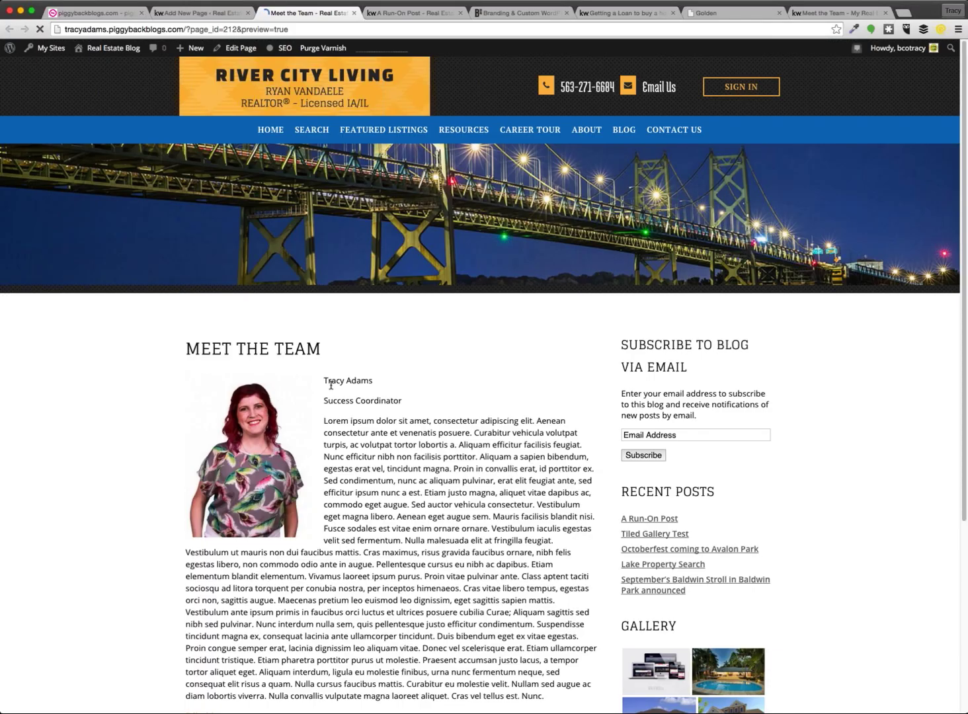
# Scroll through the Meet the Team preview, then return to the page editor
pyautogui.scroll(-5, 331, 384)
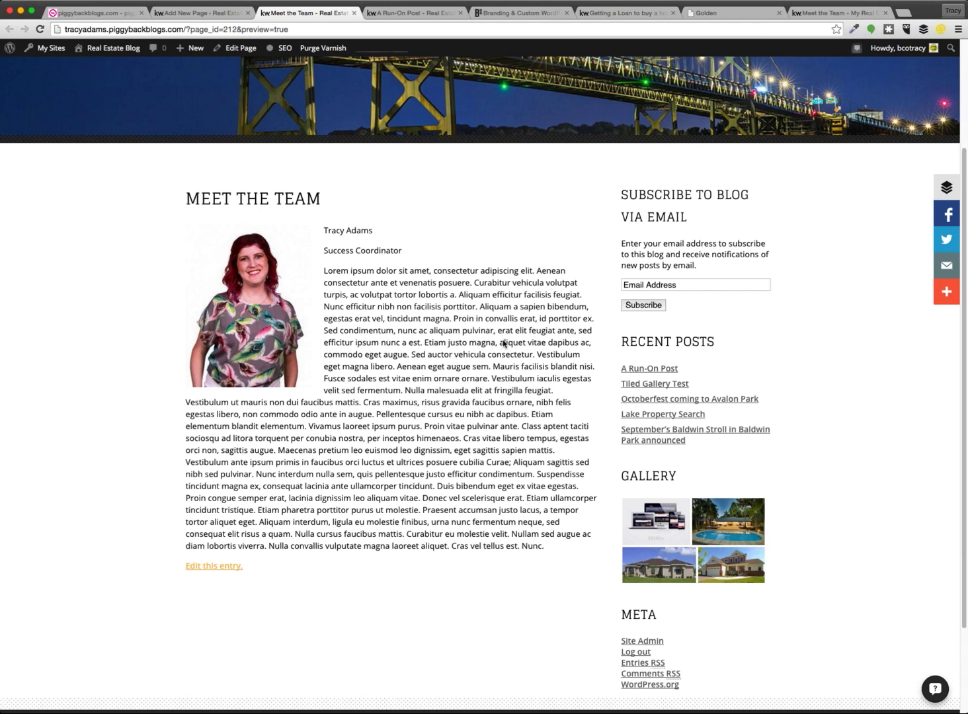
pyautogui.click(218, 13)
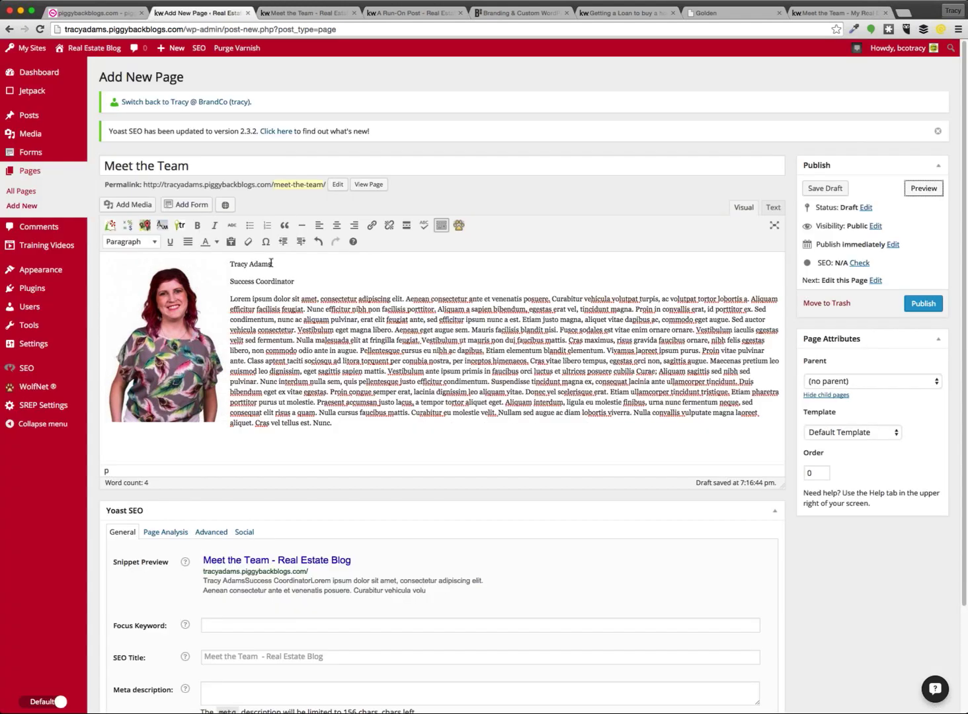
# Make the team member's name a Heading 2 and Success Coordinator a Heading 3
pyautogui.moveTo(271, 264); pyautogui.dragTo(229, 260)
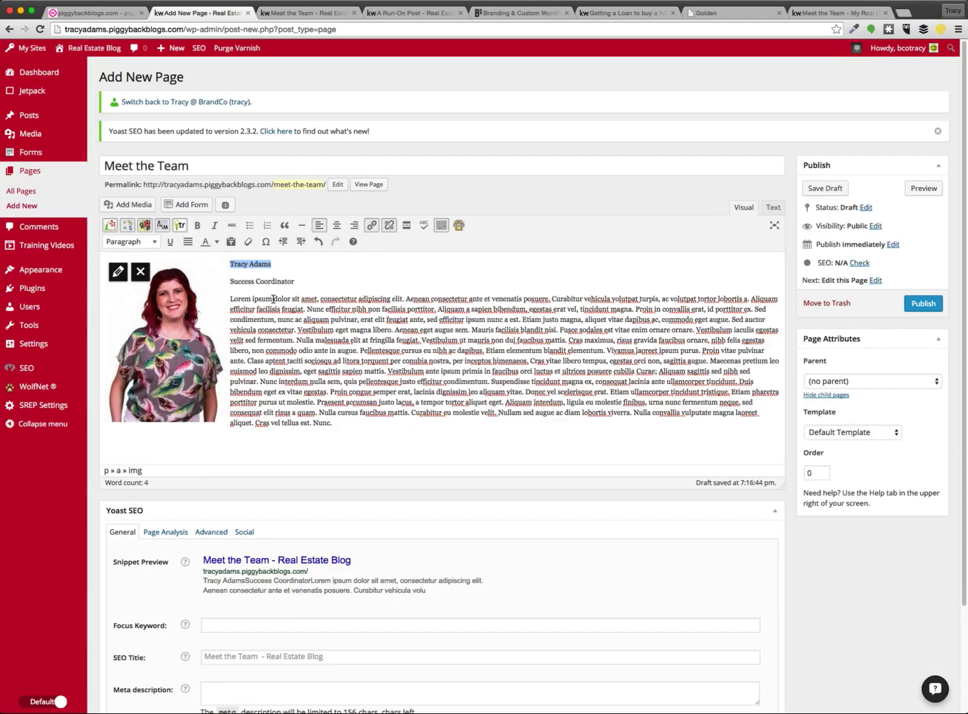
pyautogui.click(137, 244)
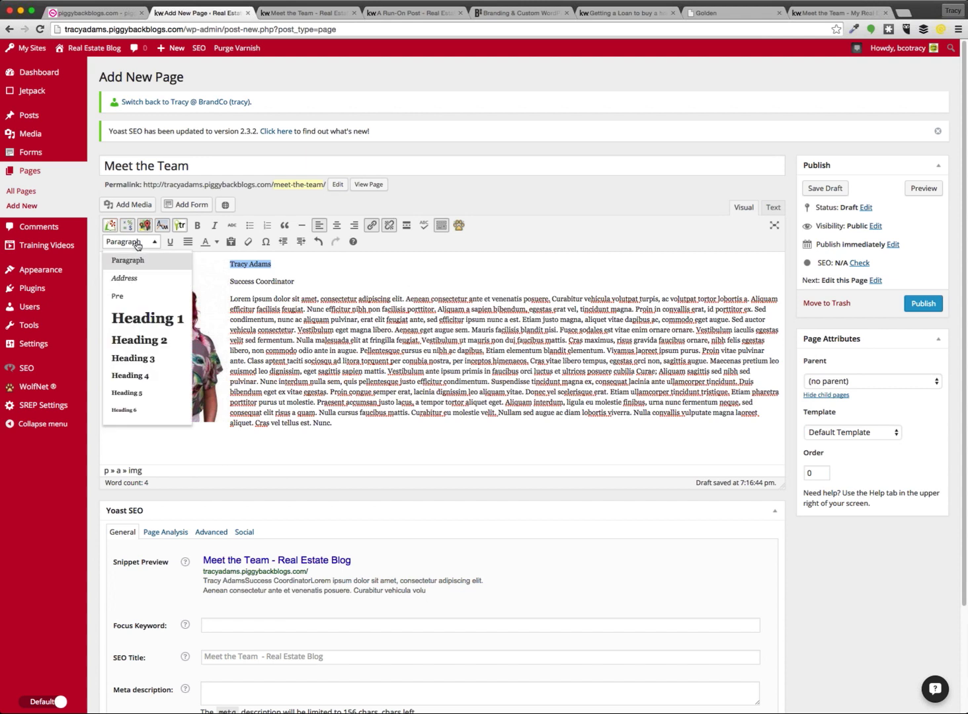
pyautogui.click(142, 339)
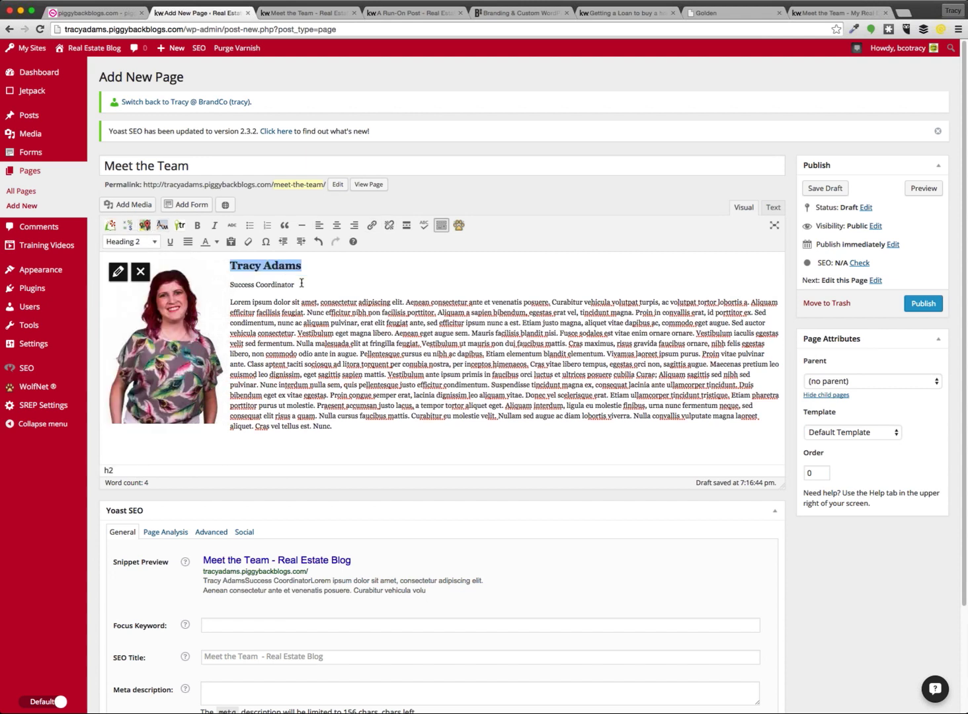
pyautogui.moveTo(301, 283); pyautogui.dragTo(232, 283)
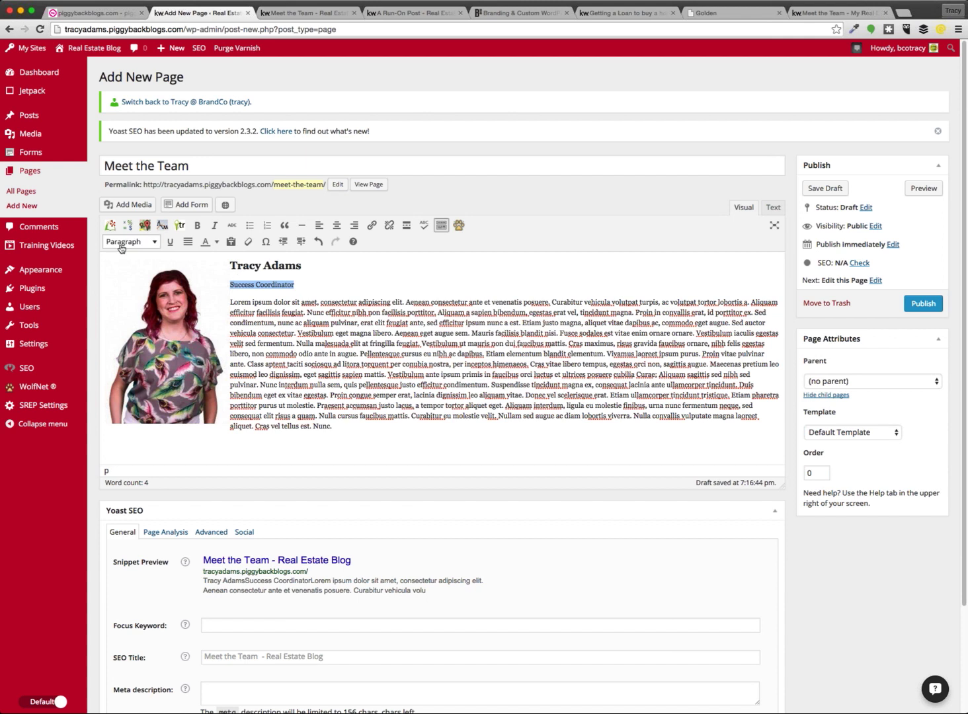
pyautogui.click(125, 242)
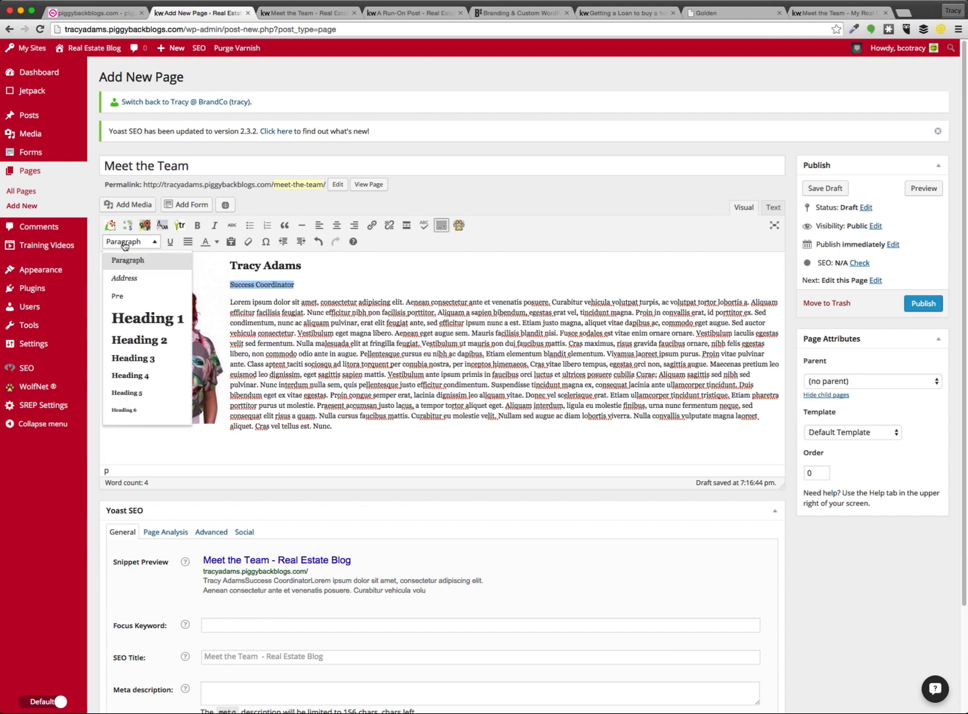
pyautogui.click(137, 356)
pyautogui.click(289, 325)
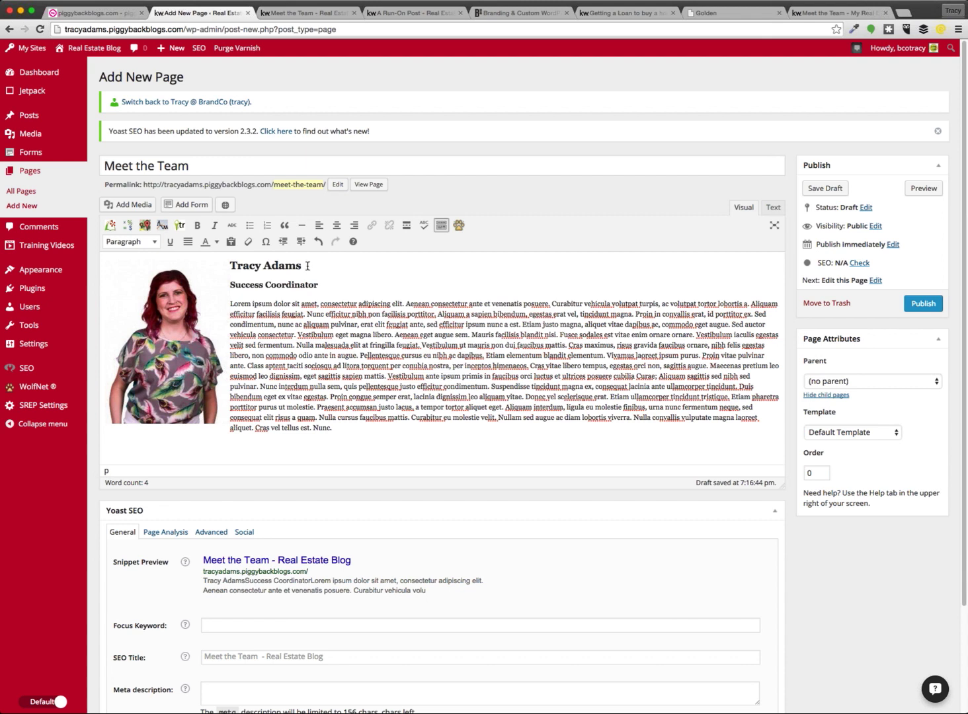
pyautogui.click(320, 285)
# Trim the bio so it ends at "sed fermentum." and show the HTML source
pyautogui.click(347, 428)
pyautogui.moveTo(345, 429); pyautogui.dragTo(298, 345)
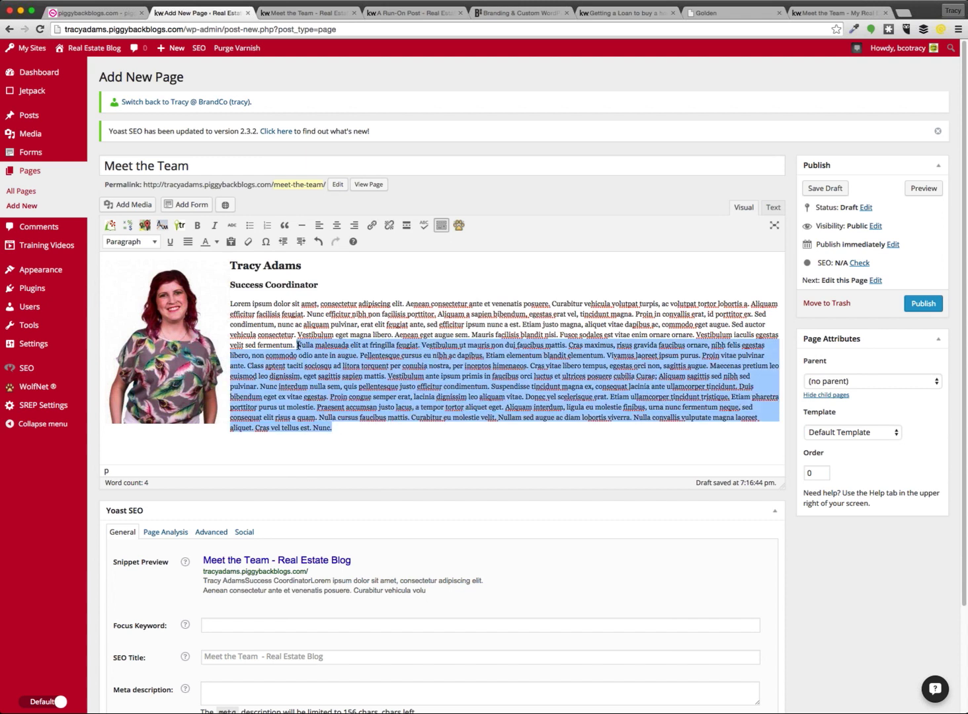
pyautogui.press('BackSpace')
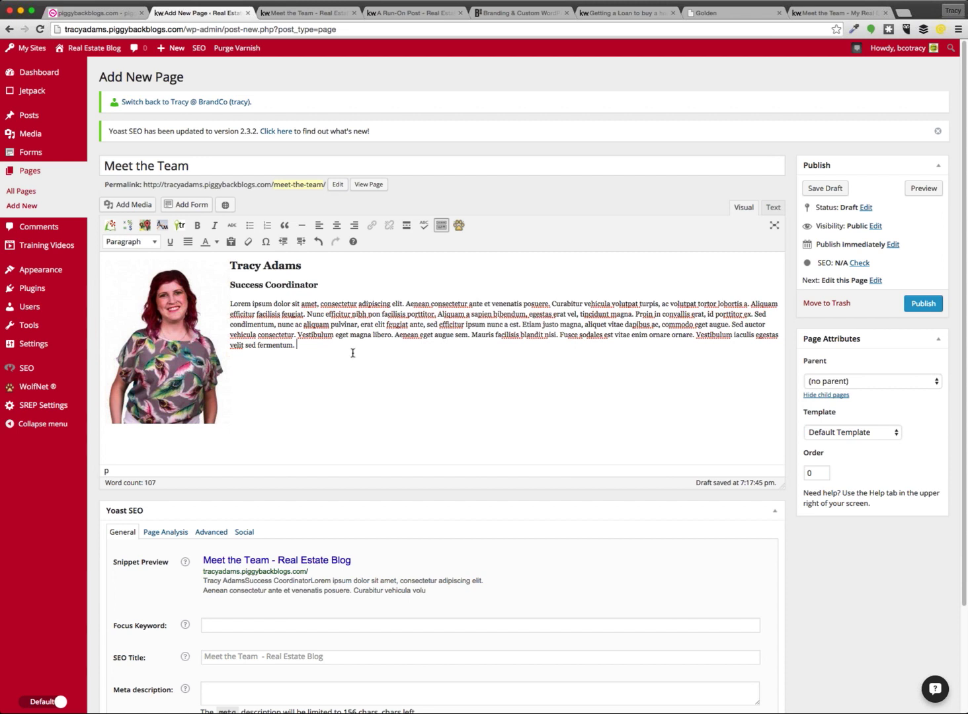
pyautogui.click(772, 207)
# Paste a duplicate of the bio HTML (photo, name, Success Coordinator heading, bio) below the first
pyautogui.moveTo(86, 256); pyautogui.dragTo(85, 246)
pyautogui.press('super+c')
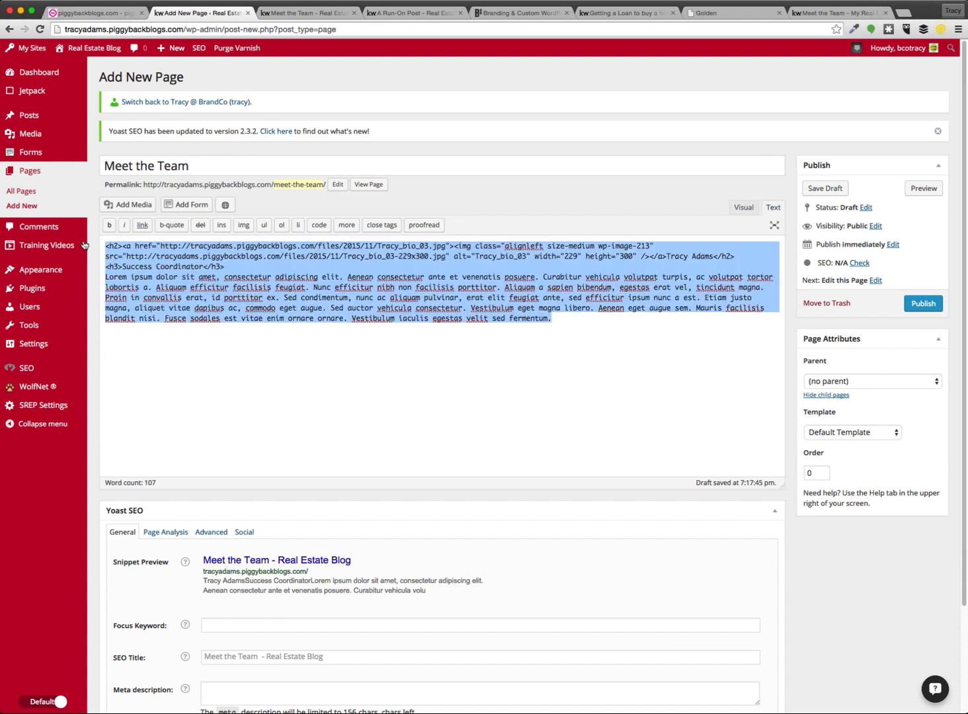
pyautogui.click(594, 328)
pyautogui.press('Return')
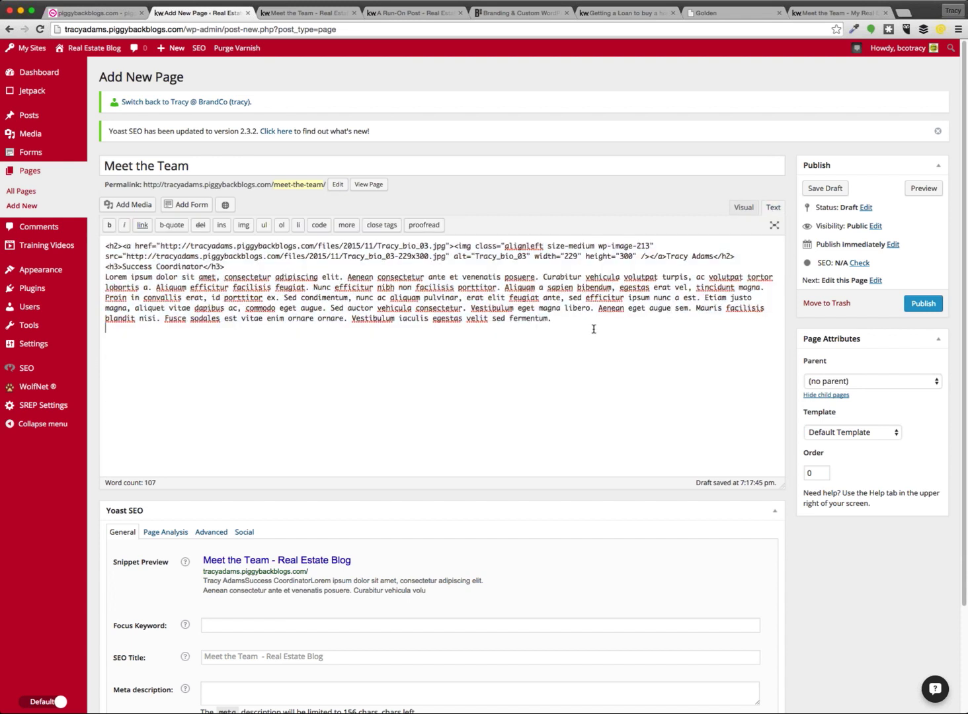
pyautogui.press('Return')
pyautogui.press('super+v')
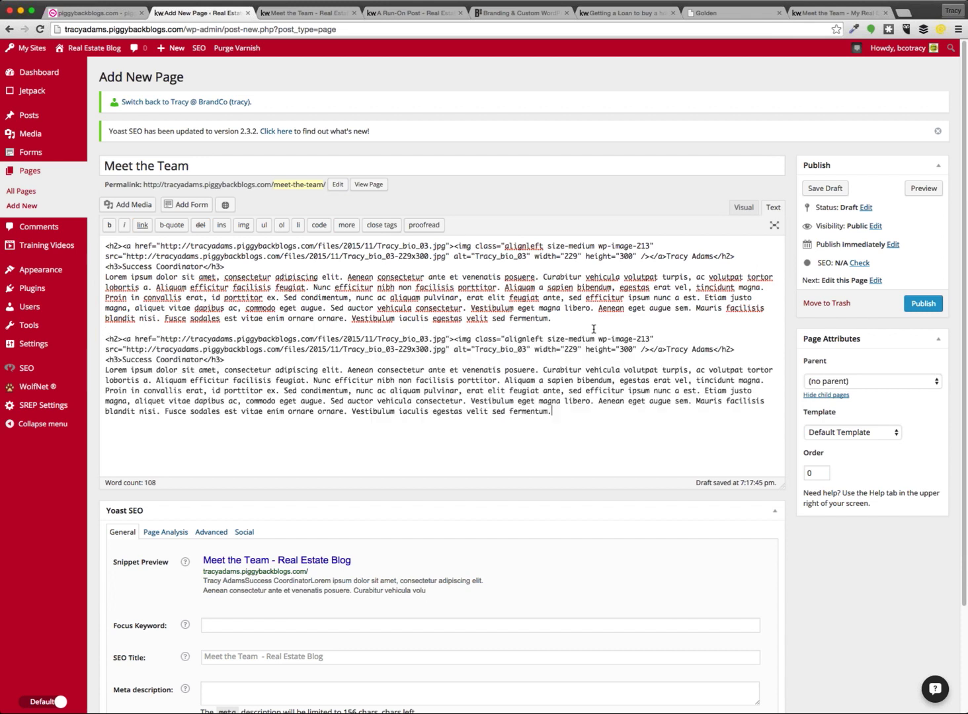
pyautogui.click(743, 209)
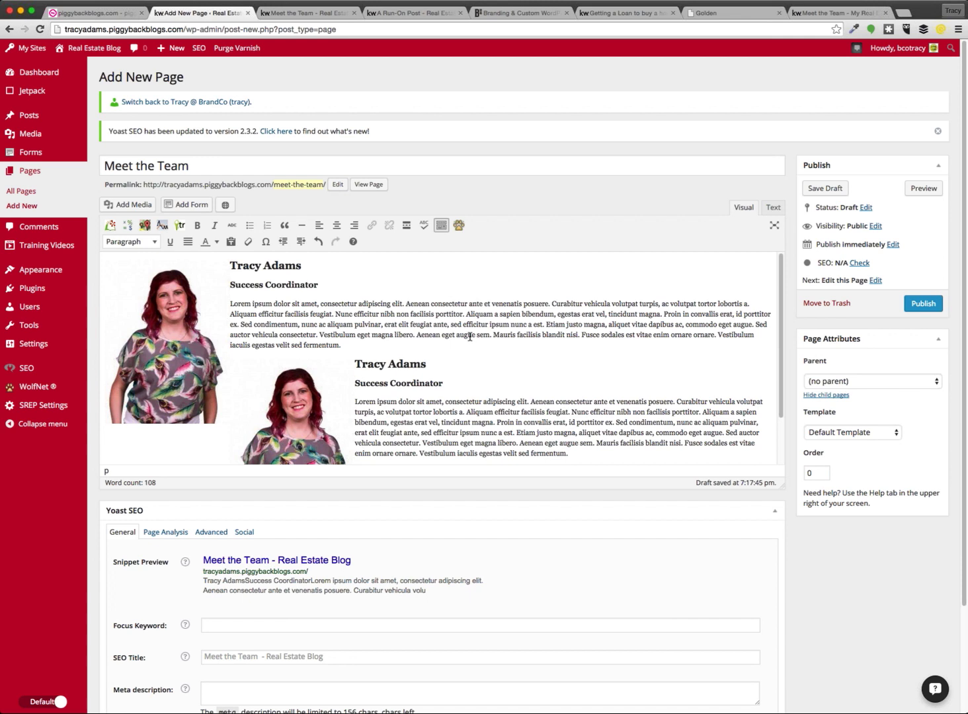
pyautogui.click(775, 208)
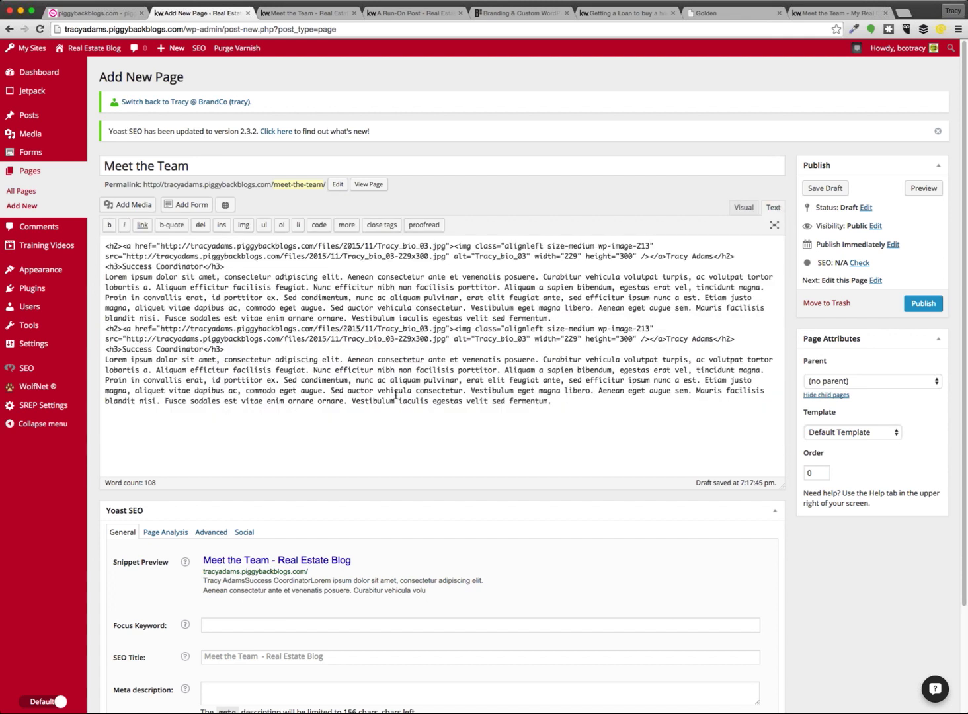
pyautogui.click(250, 348)
pyautogui.click(572, 404)
pyautogui.click(740, 206)
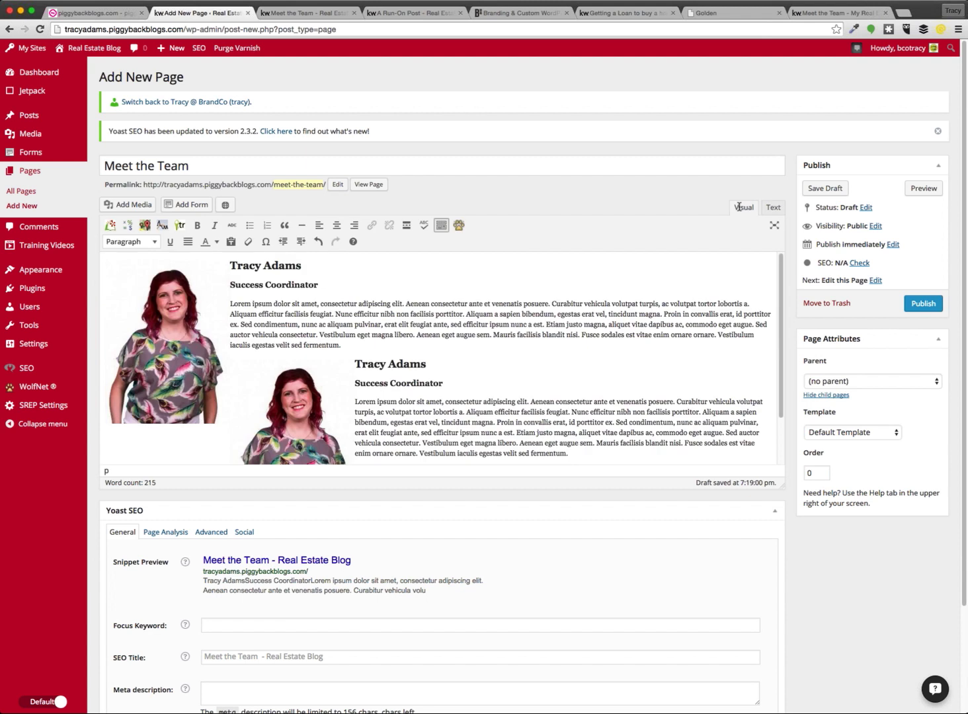
pyautogui.scroll(-2, 557, 423)
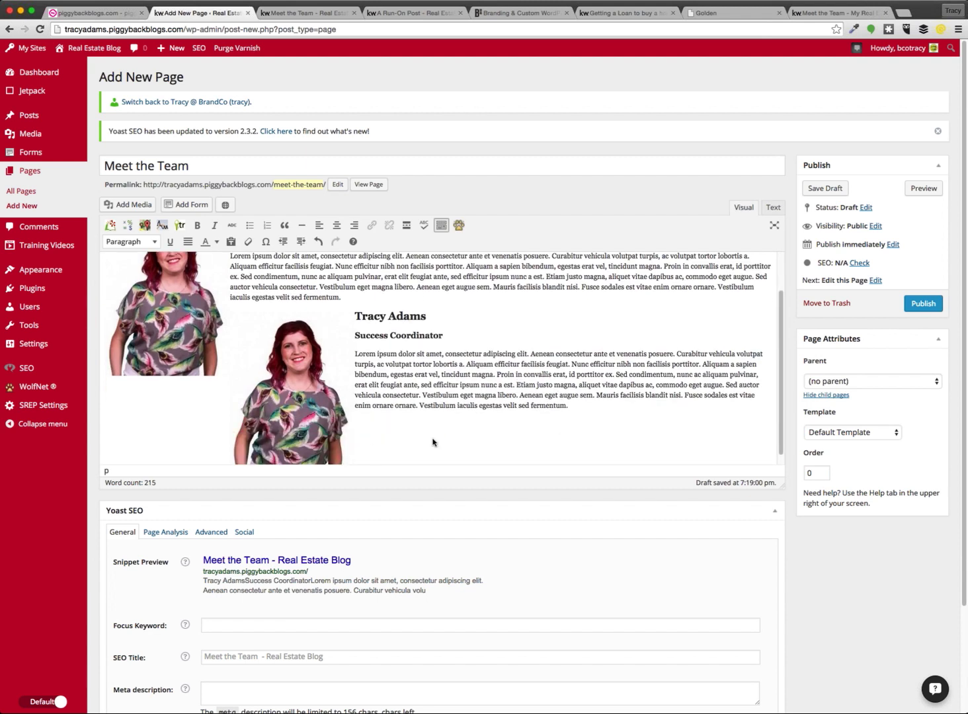
pyautogui.moveTo(434, 442); pyautogui.dragTo(355, 315)
pyautogui.moveTo(209, 386); pyautogui.dragTo(232, 314)
pyautogui.click(461, 443)
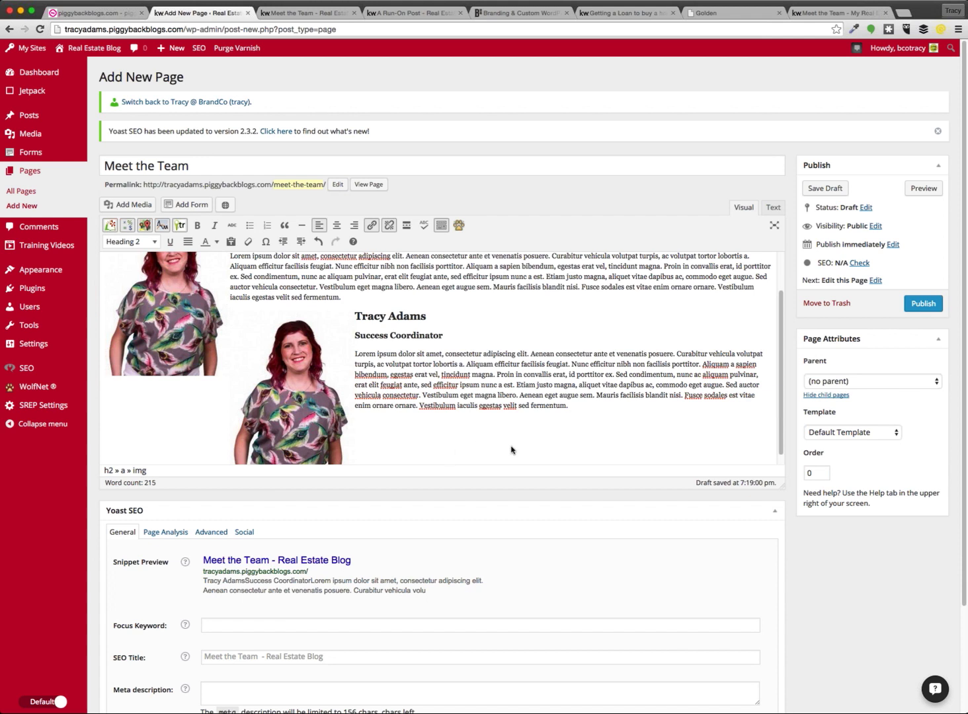
pyautogui.scroll(2, 586, 433)
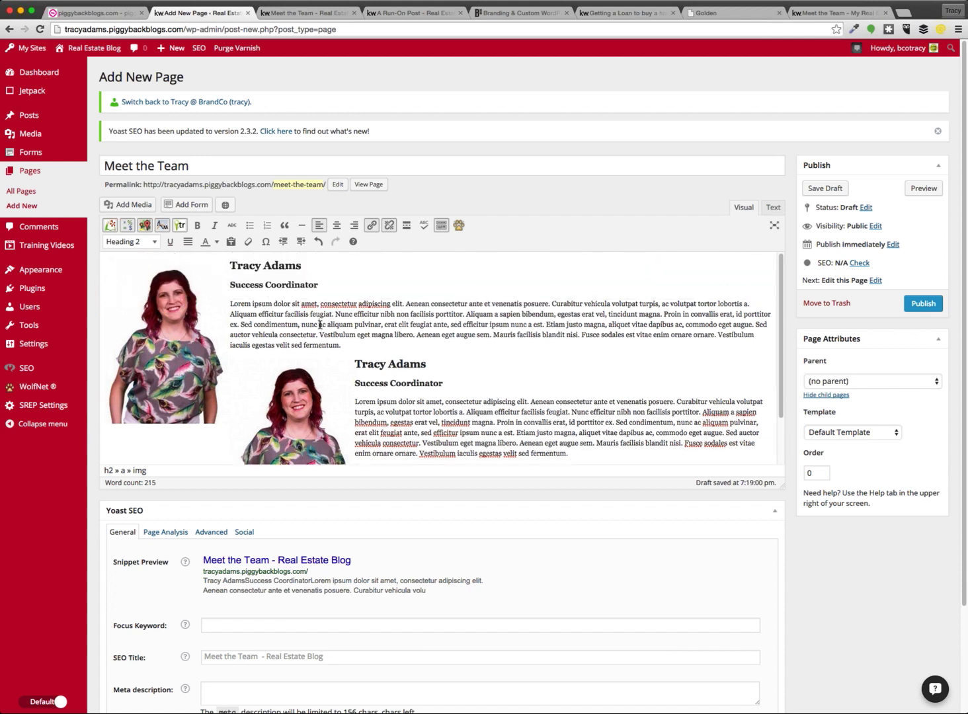
pyautogui.click(405, 354)
pyautogui.scroll(-1, 415, 378)
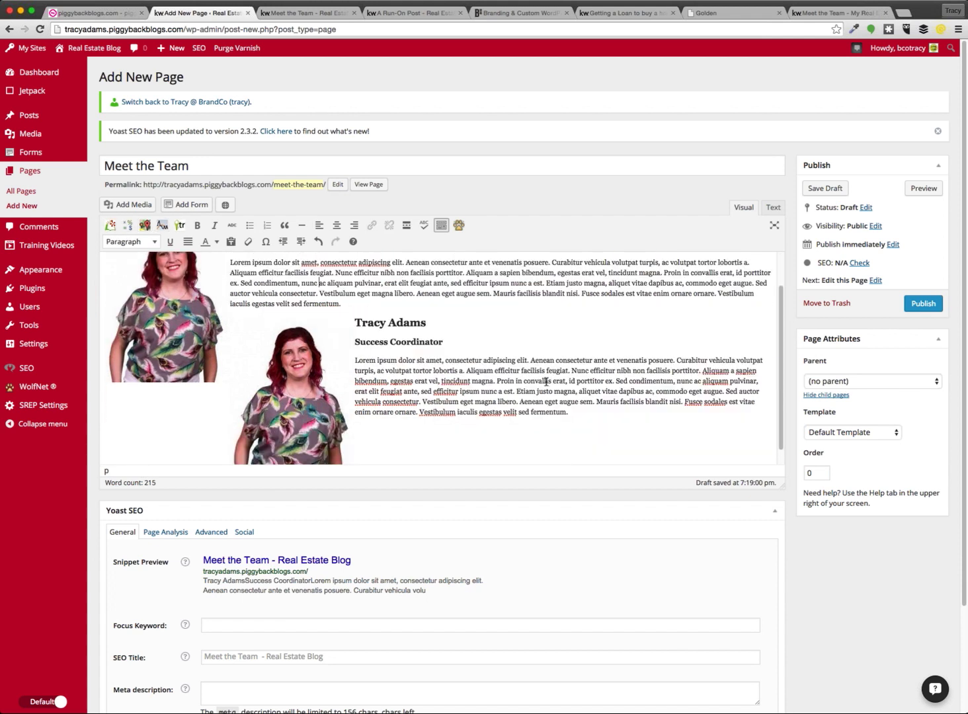
pyautogui.scroll(1, 502, 339)
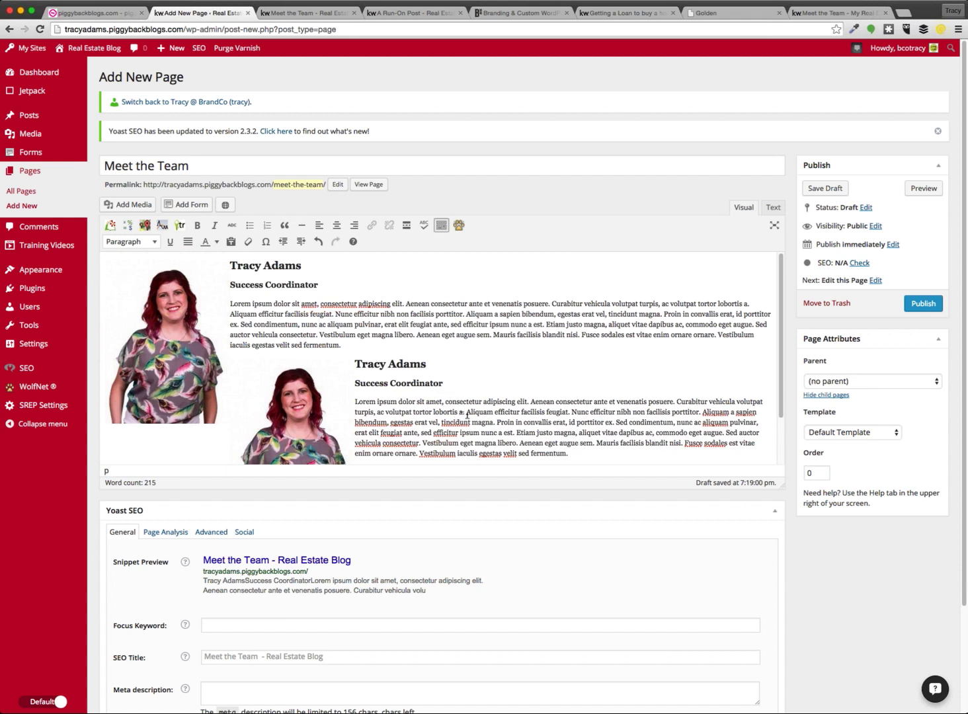
# Preview the Meet the Team page in a new tab, then publish it from the editor
pyautogui.click(925, 189)
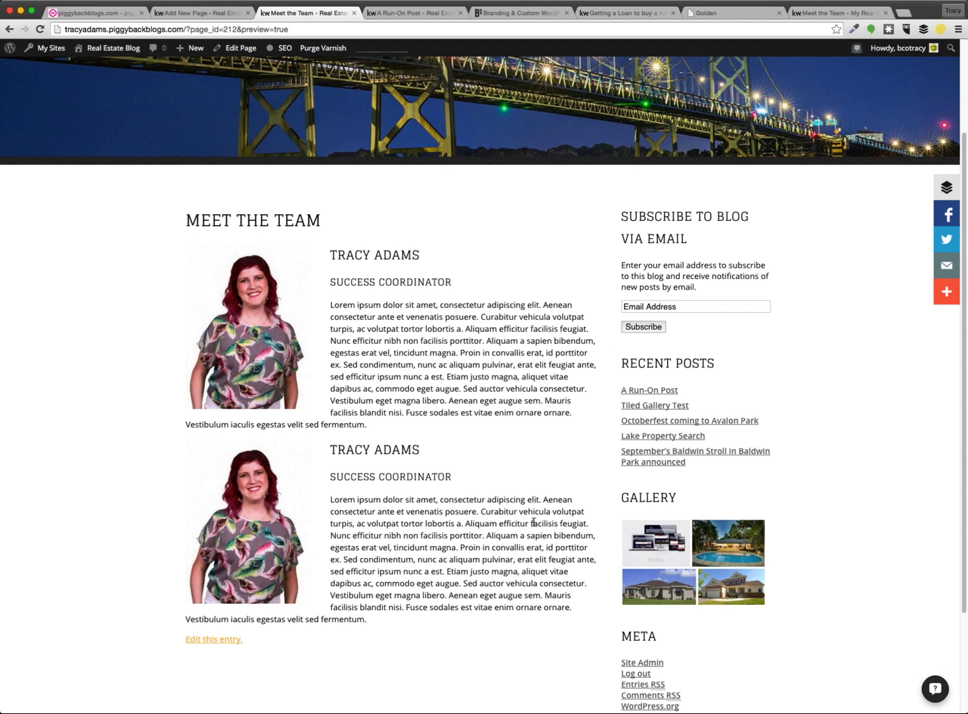
pyautogui.hotkey('ctrl', 'shift', 'Tab')
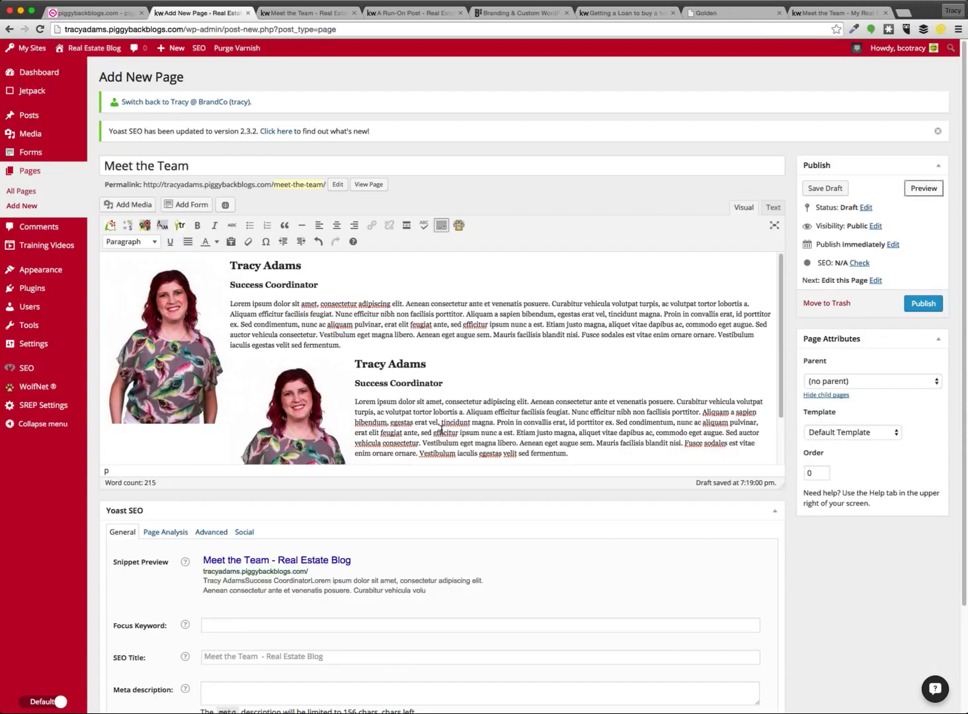
pyautogui.click(469, 421)
pyautogui.click(928, 304)
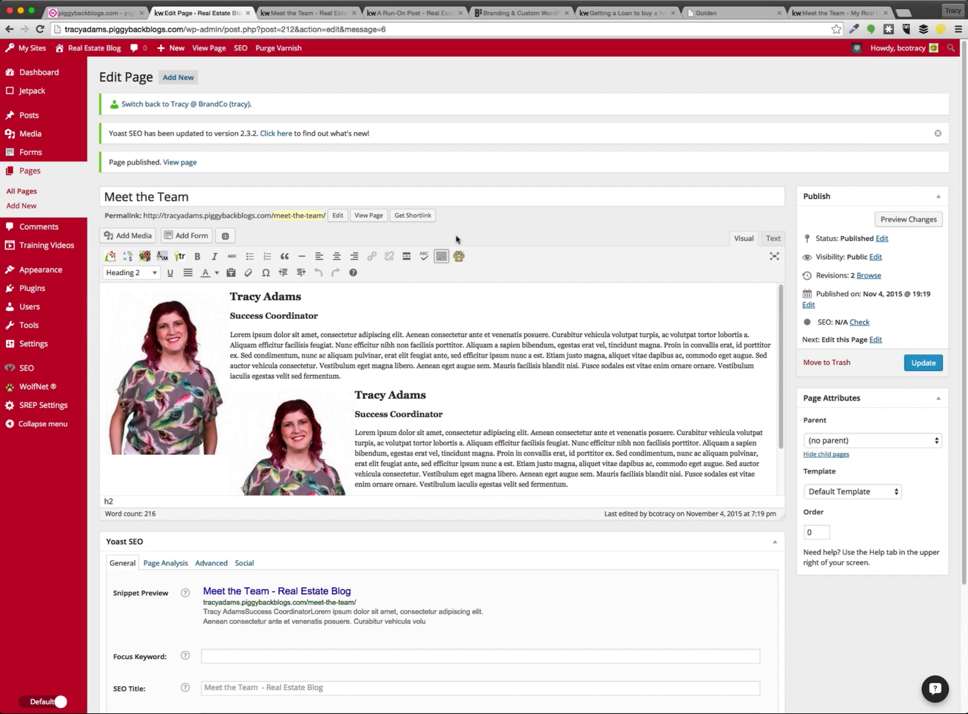
# Select the Golden article from its heading through Learn More, then go back to the editor tab
pyautogui.click(622, 15)
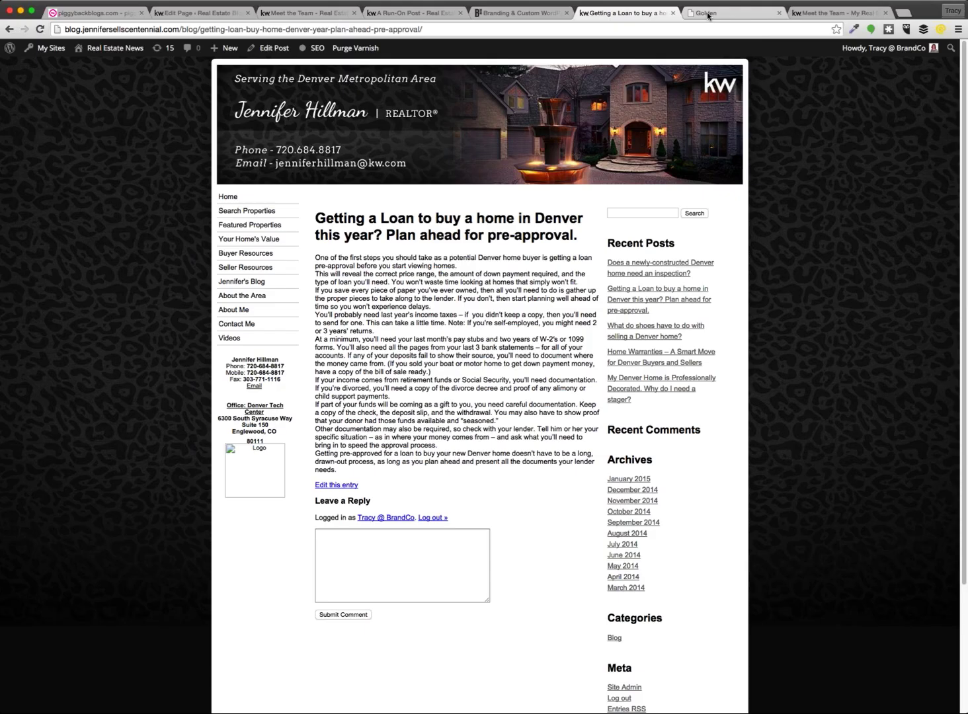
pyautogui.click(708, 14)
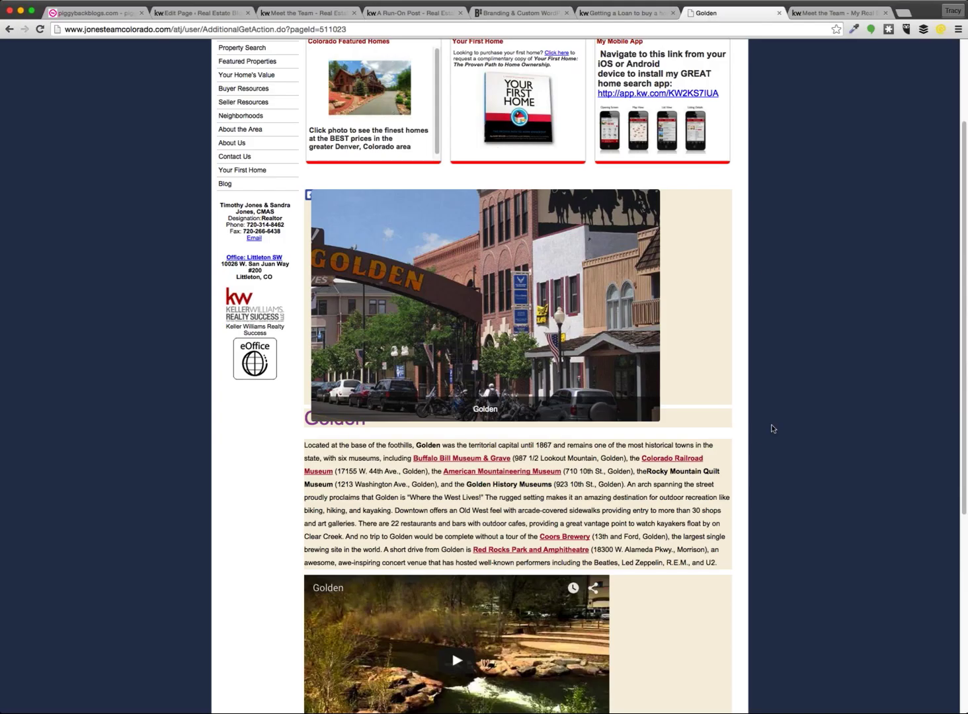
pyautogui.scroll(-1, 754, 463)
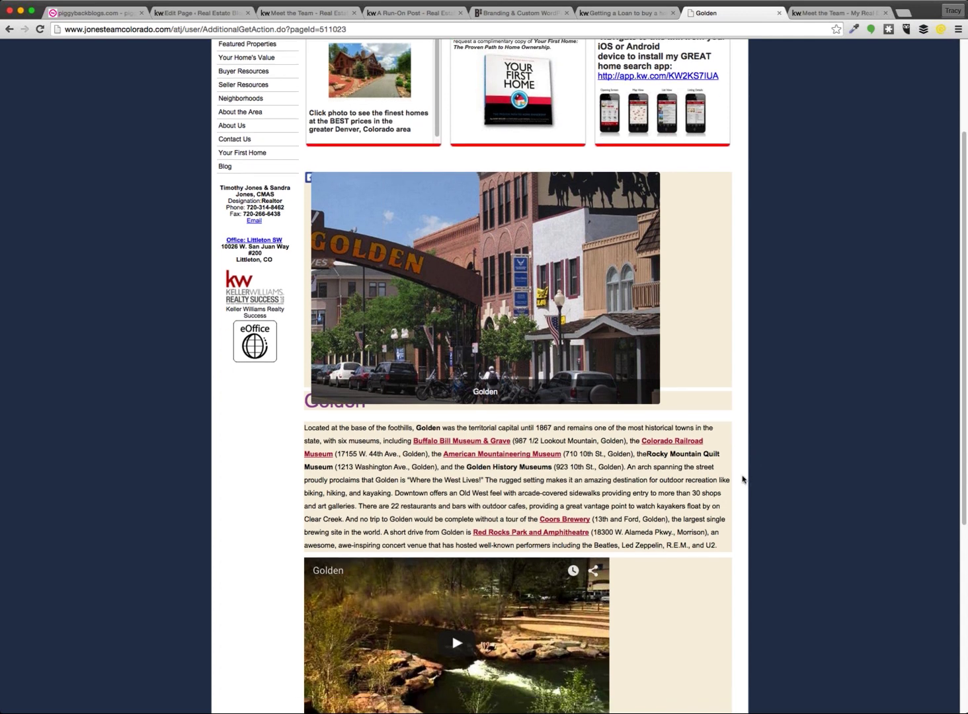
pyautogui.scroll(-3, 743, 479)
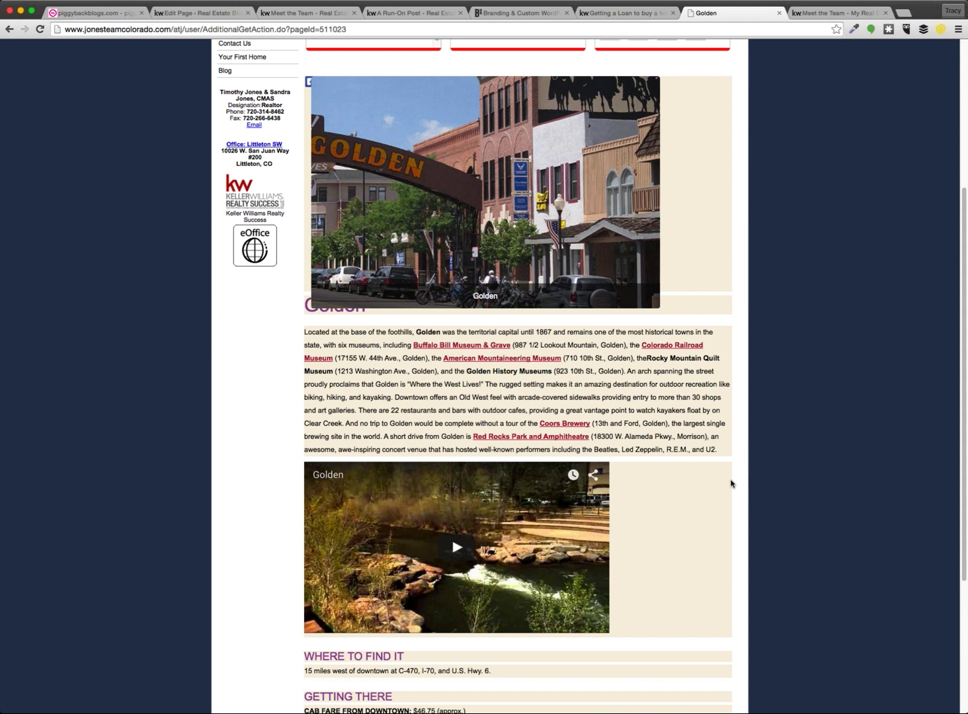
pyautogui.scroll(-5, 733, 482)
pyautogui.moveTo(416, 632); pyautogui.dragTo(308, 325)
pyautogui.scroll(5, 329, 503)
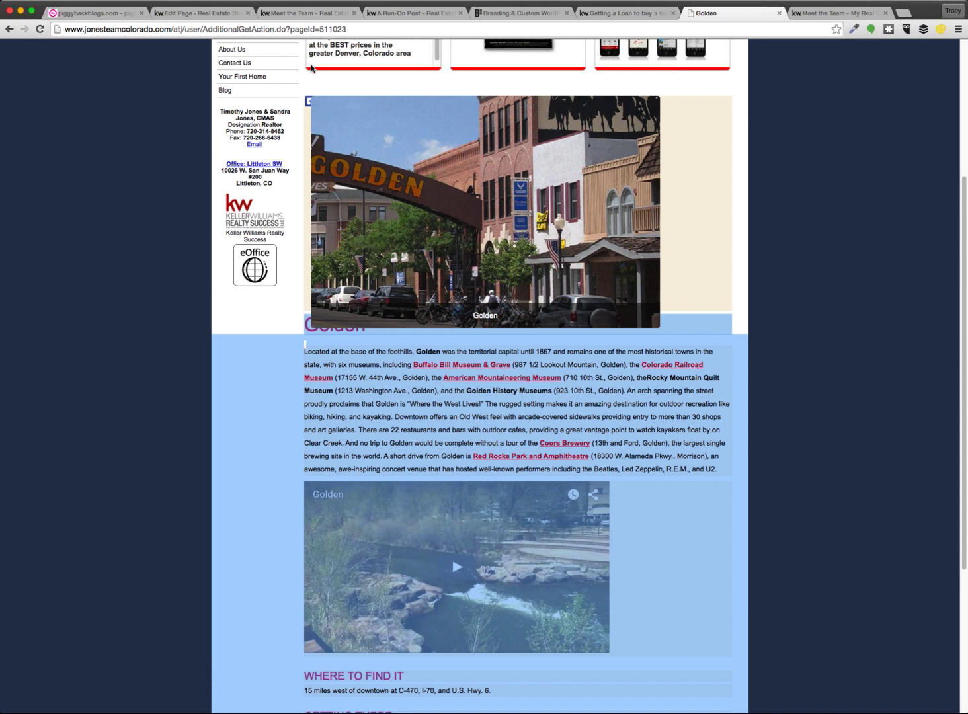
pyautogui.click(190, 12)
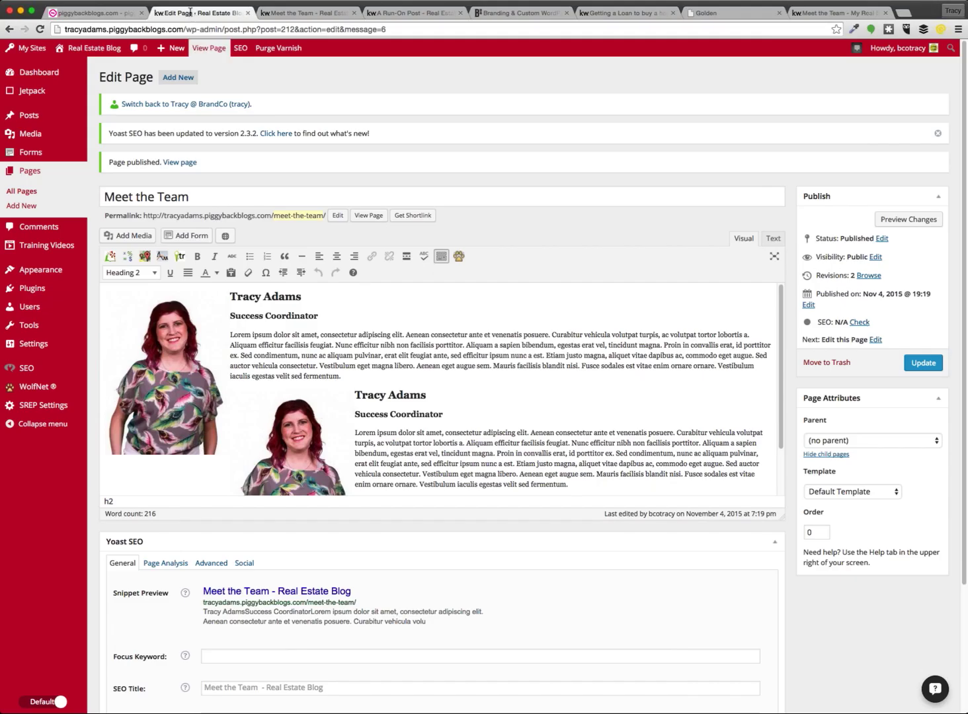
# Start a new page and paste the copied Golden article into it
pyautogui.click(171, 78)
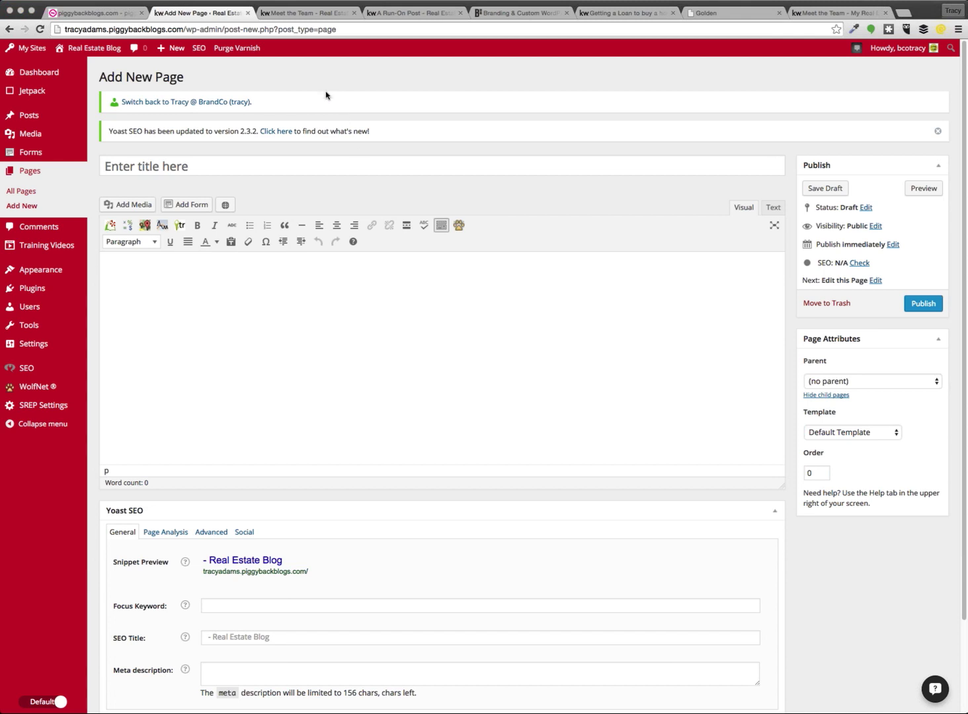
pyautogui.press('super+v')
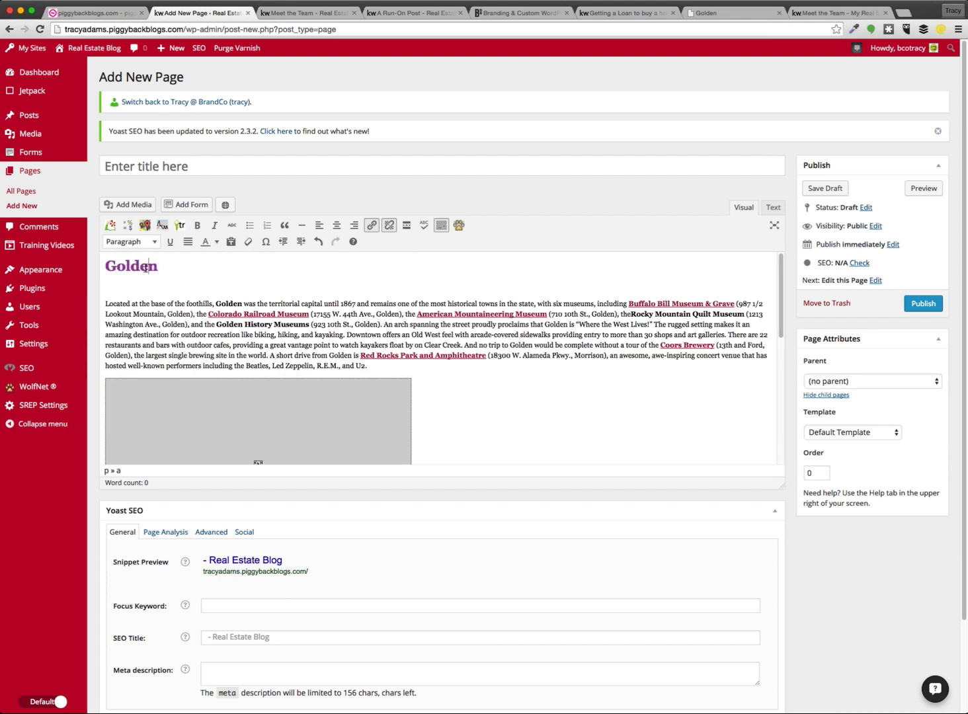
pyautogui.click(125, 267)
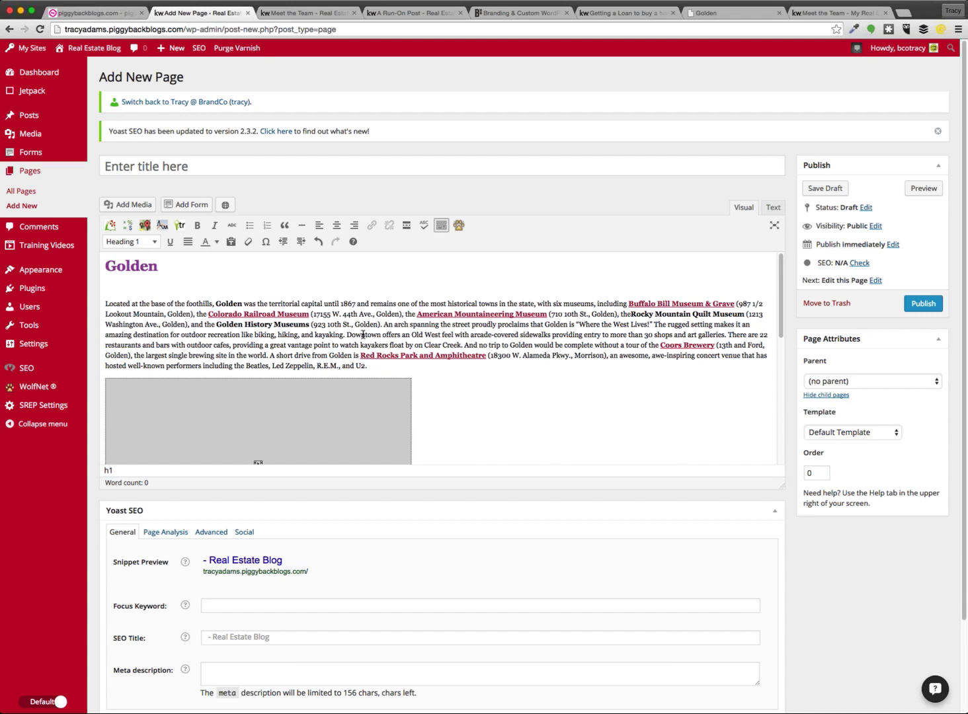
# Review the pasted article, preview the draft in a new tab, and return to the editor
pyautogui.scroll(-2, 363, 334)
pyautogui.scroll(-10, 522, 357)
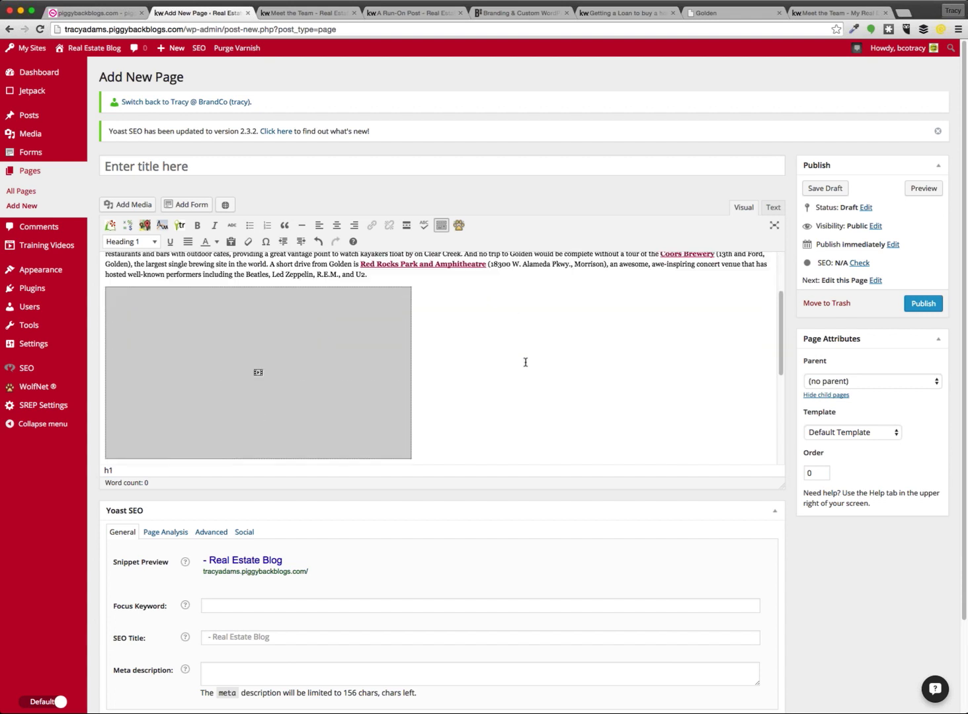
pyautogui.scroll(10, 336, 340)
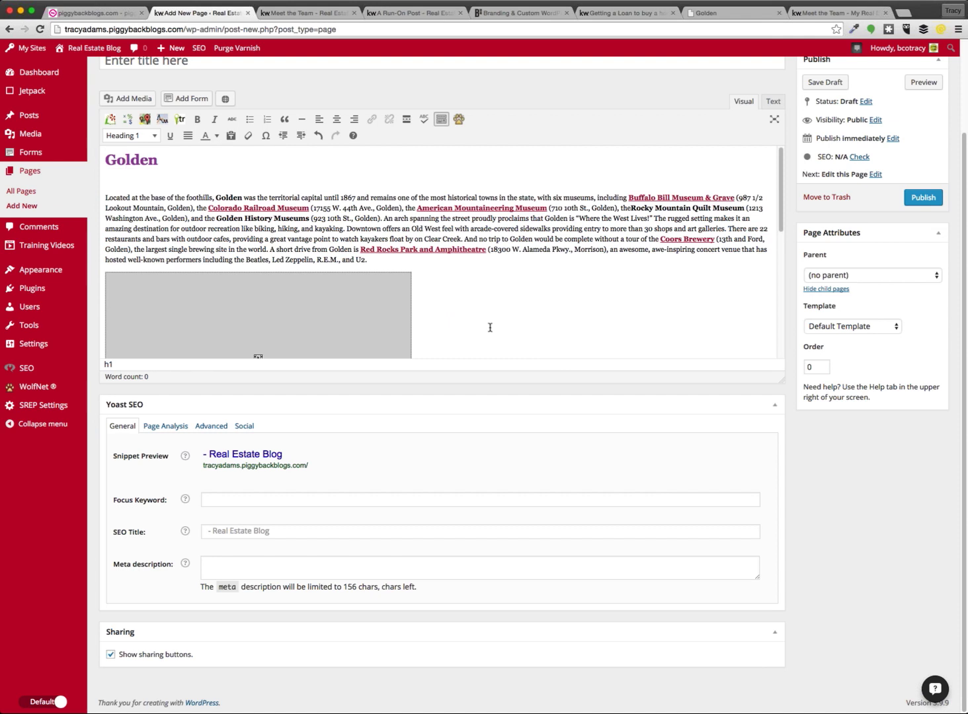
pyautogui.scroll(-3, 517, 317)
pyautogui.scroll(-5, 517, 317)
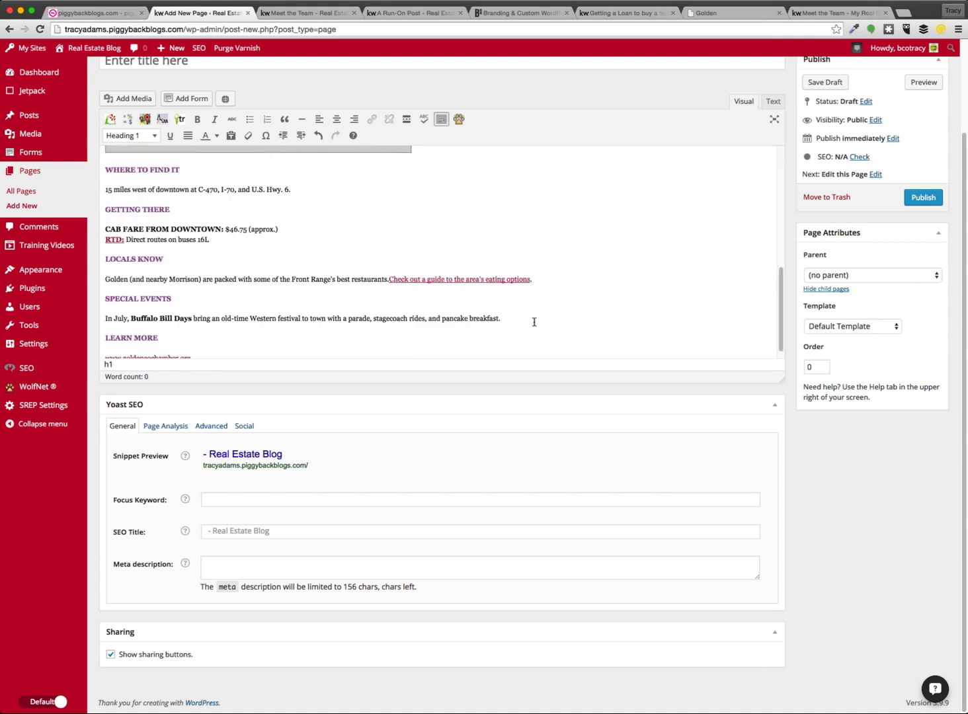
pyautogui.scroll(8, 534, 324)
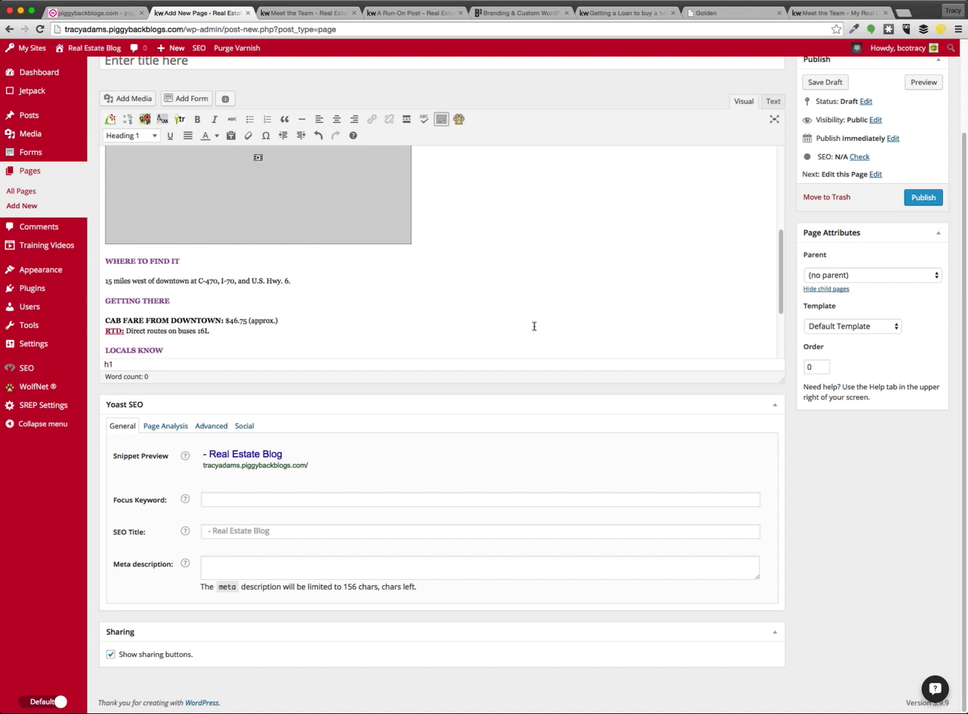
pyautogui.scroll(3, 543, 331)
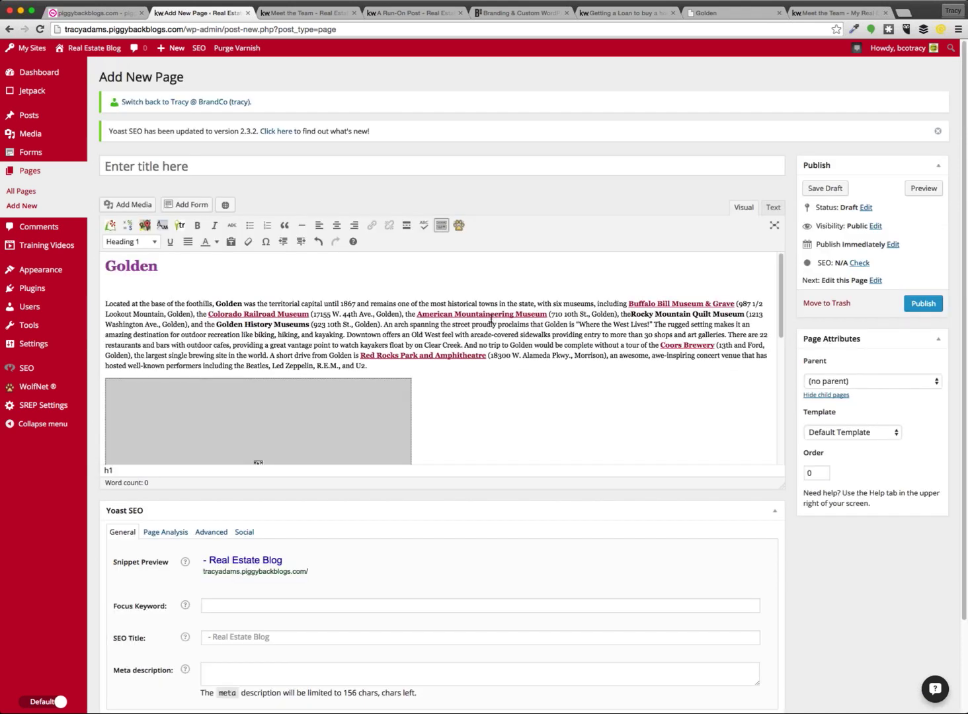
pyautogui.click(923, 189)
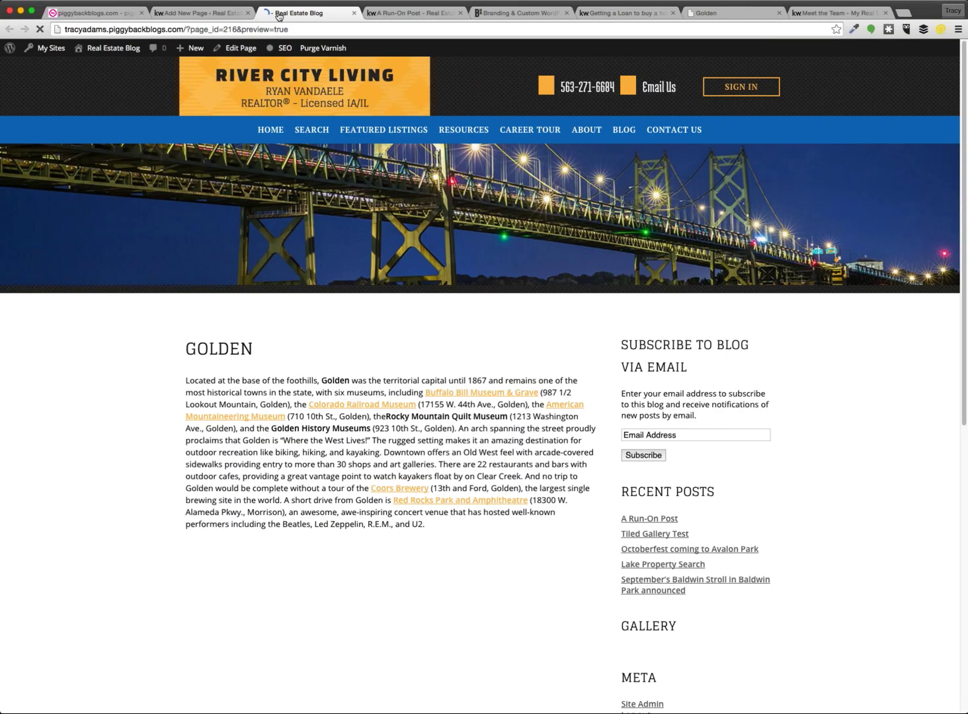
pyautogui.click(198, 12)
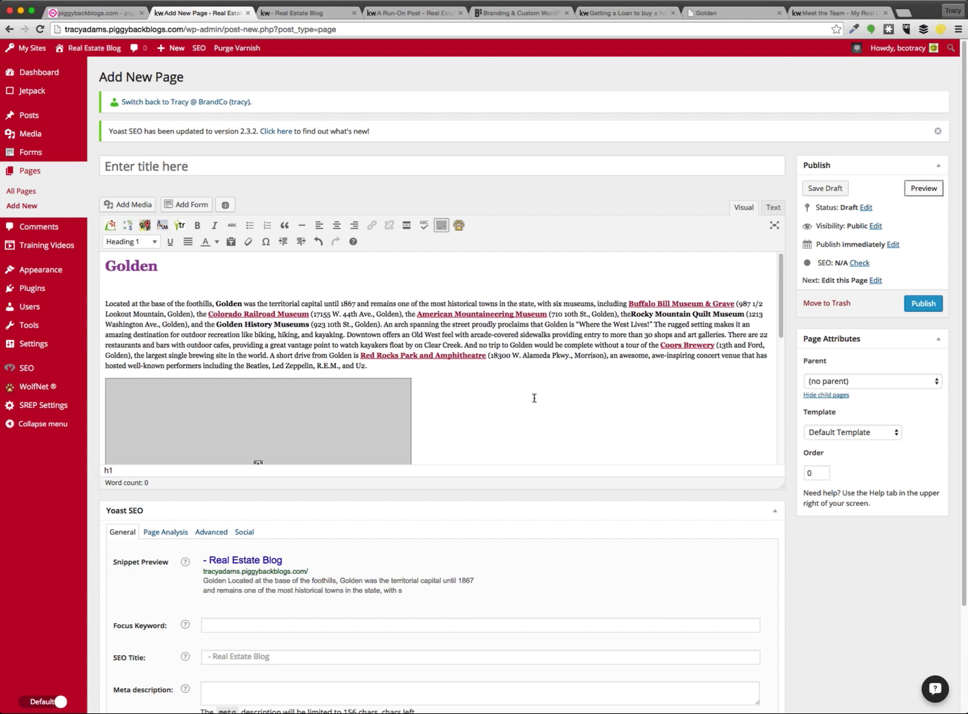
# Inspect the inline colour styles in the HTML source, then delete all of the page's HTML
pyautogui.click(773, 207)
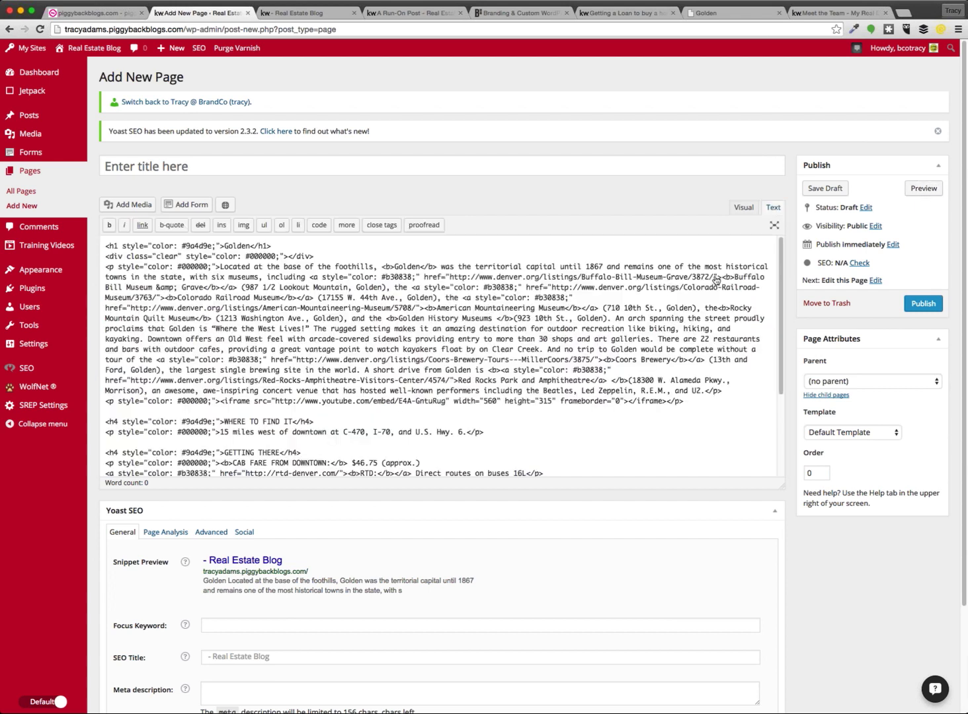
pyautogui.moveTo(103, 246); pyautogui.dragTo(223, 247)
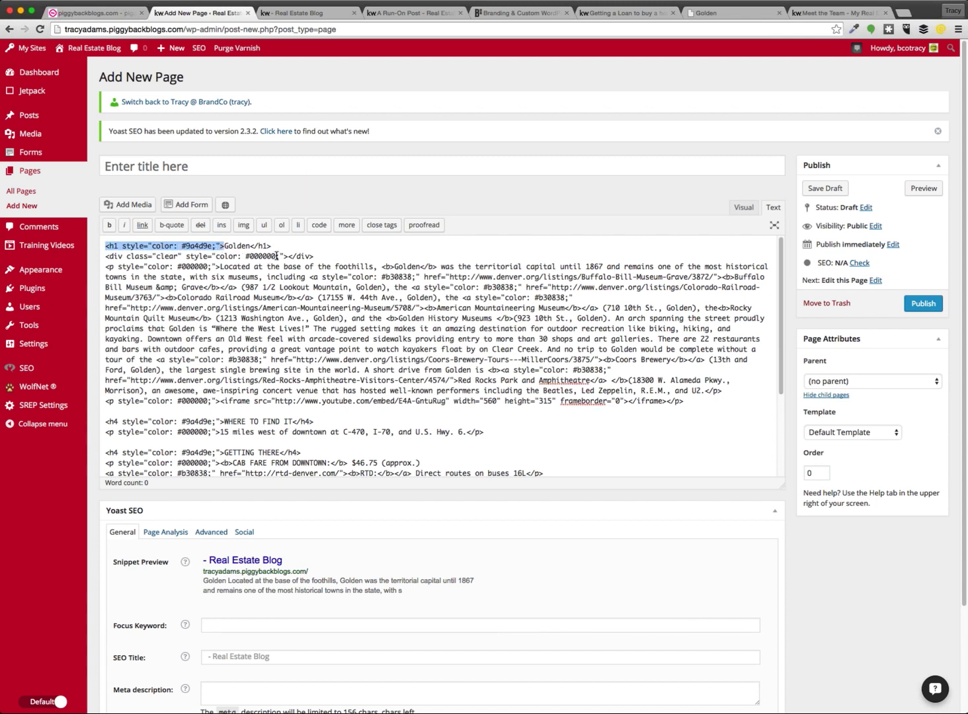
pyautogui.moveTo(289, 255); pyautogui.dragTo(218, 267)
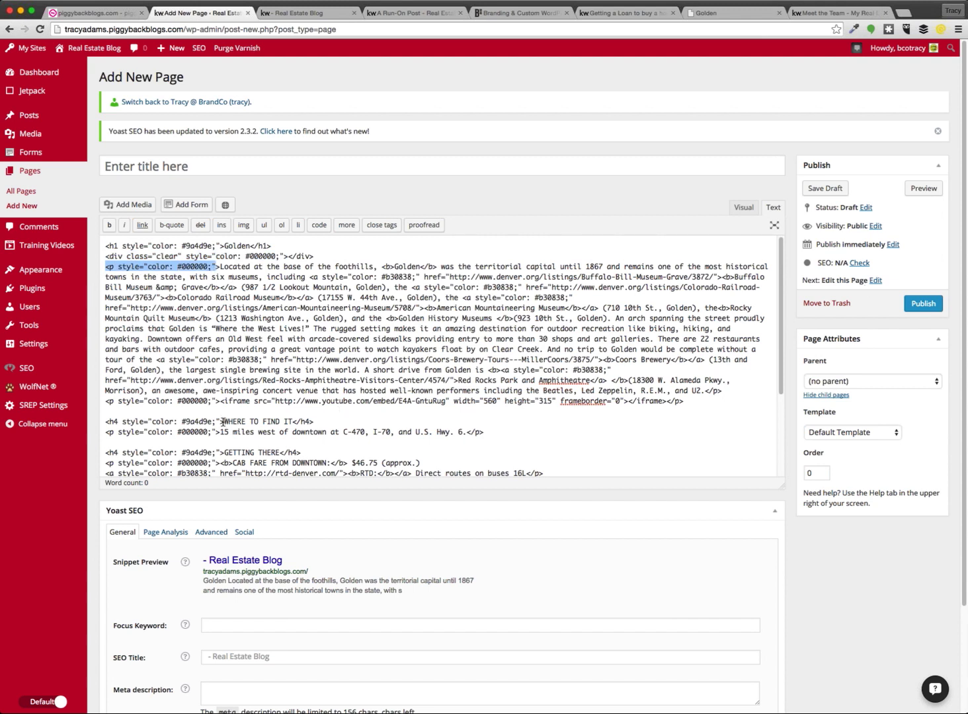
pyautogui.moveTo(223, 422); pyautogui.dragTo(94, 435)
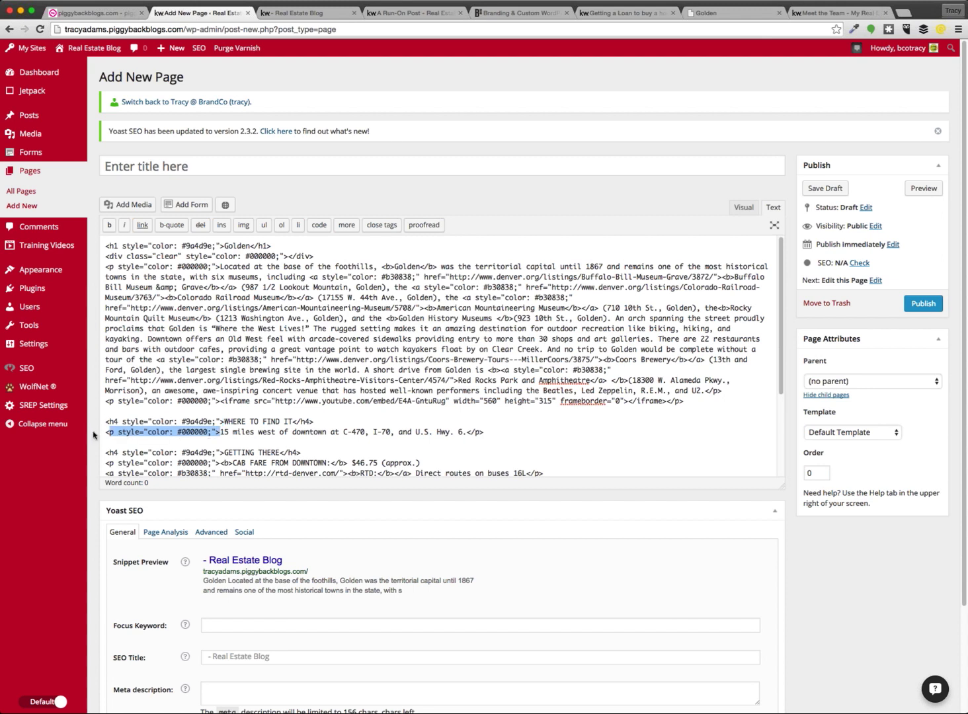
pyautogui.moveTo(224, 453); pyautogui.dragTo(105, 453)
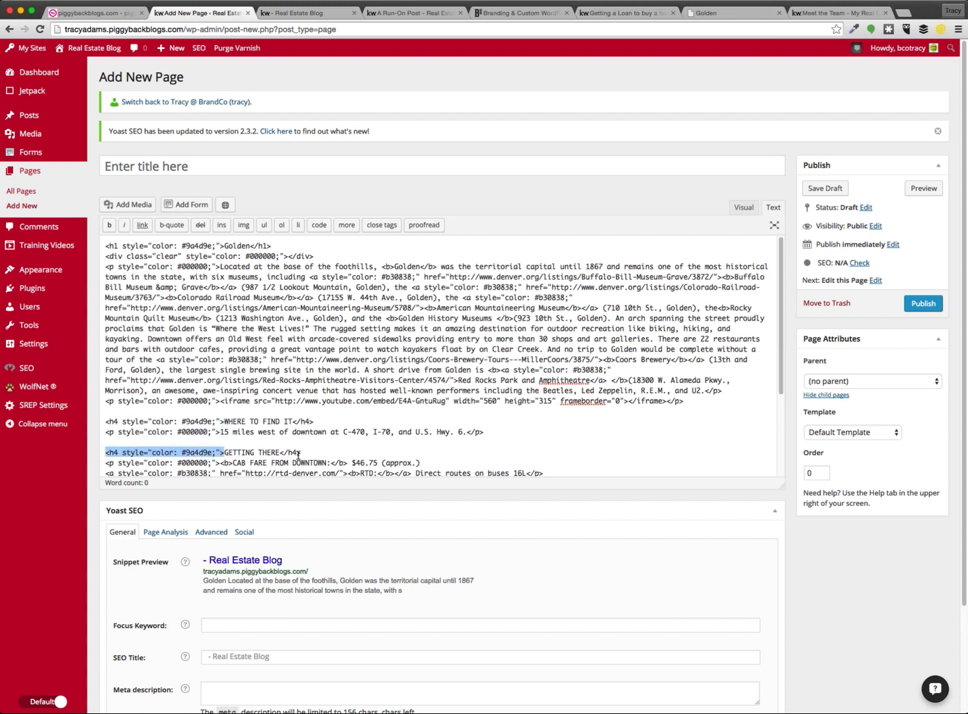
pyautogui.moveTo(302, 453); pyautogui.dragTo(281, 453)
pyautogui.click(414, 452)
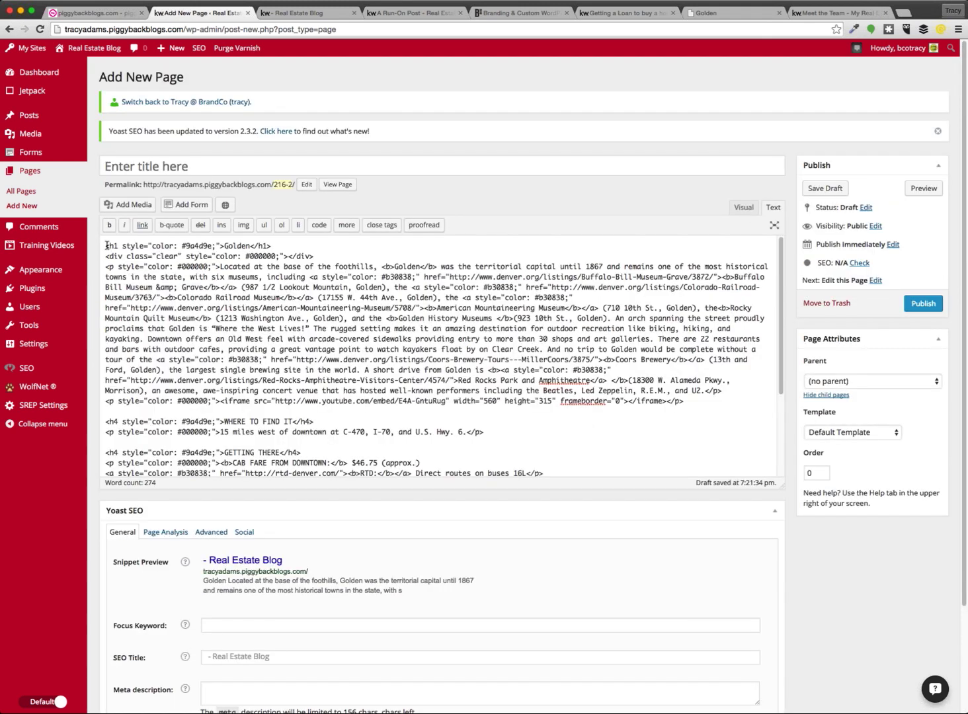
pyautogui.moveTo(106, 245); pyautogui.dragTo(552, 614)
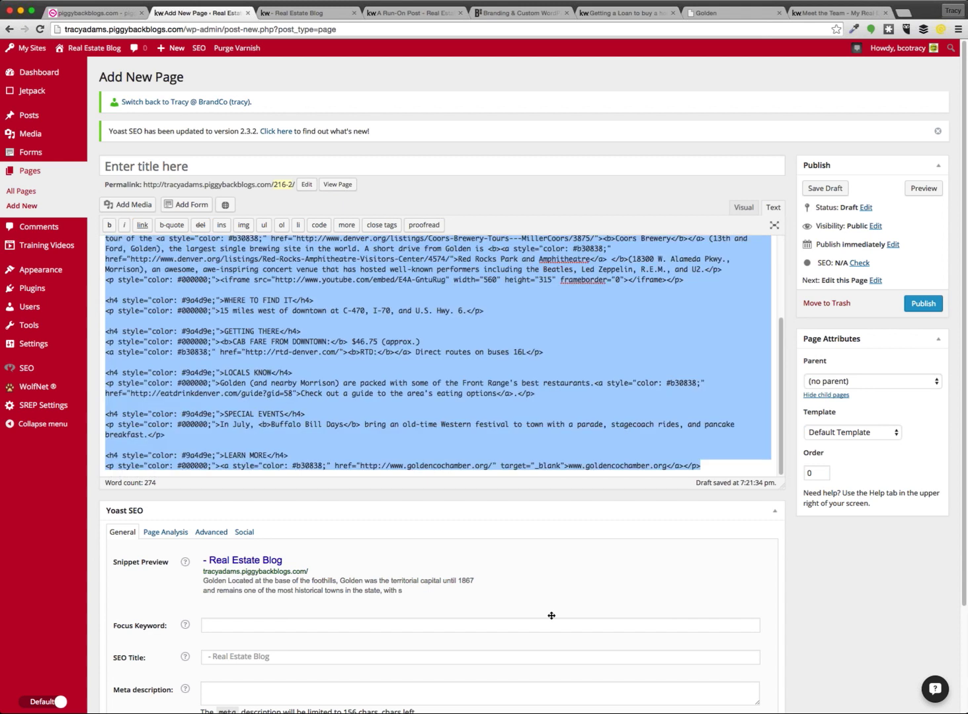
pyautogui.press('BackSpace')
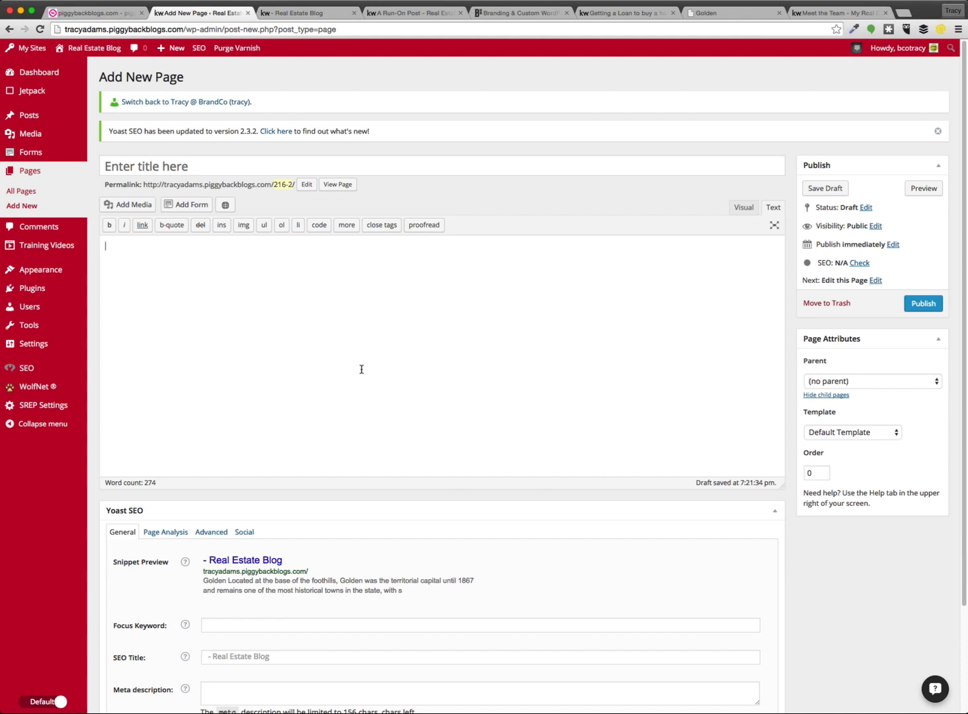
# Paste the plain-text Golden article into the empty page and view it in Visual mode
pyautogui.press('super+v')
pyautogui.scroll(3, 221, 430)
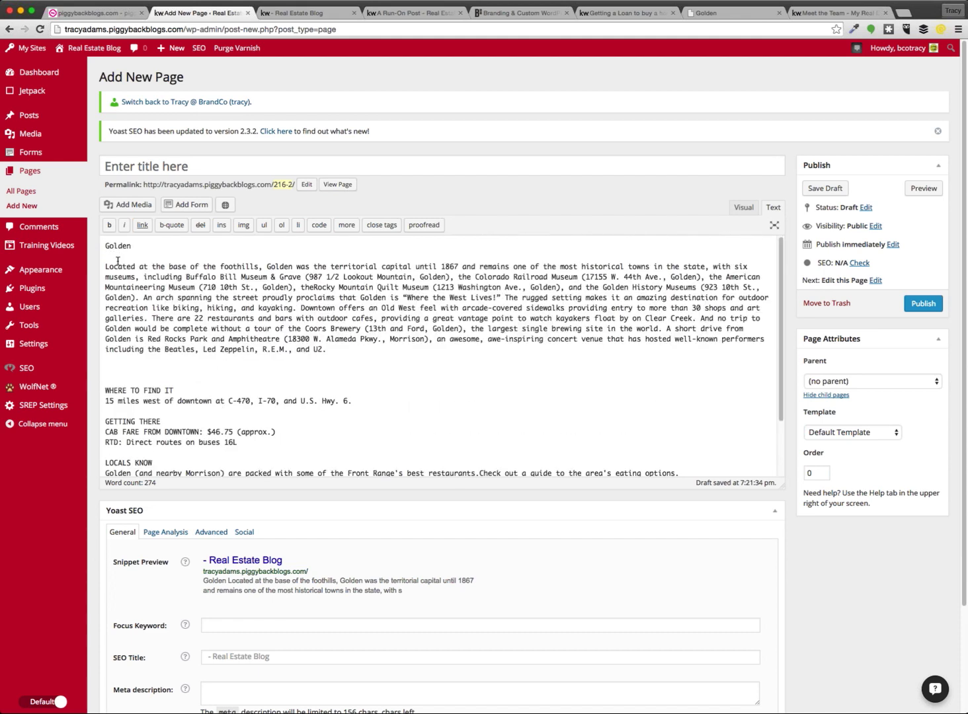
pyautogui.scroll(-2, 192, 413)
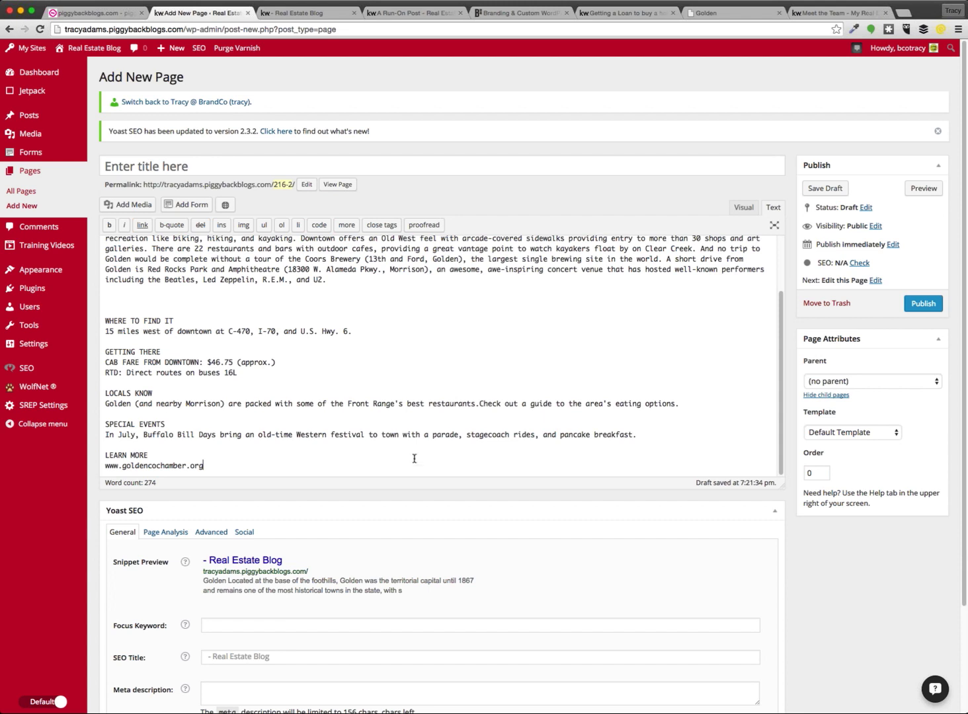
pyautogui.click(727, 207)
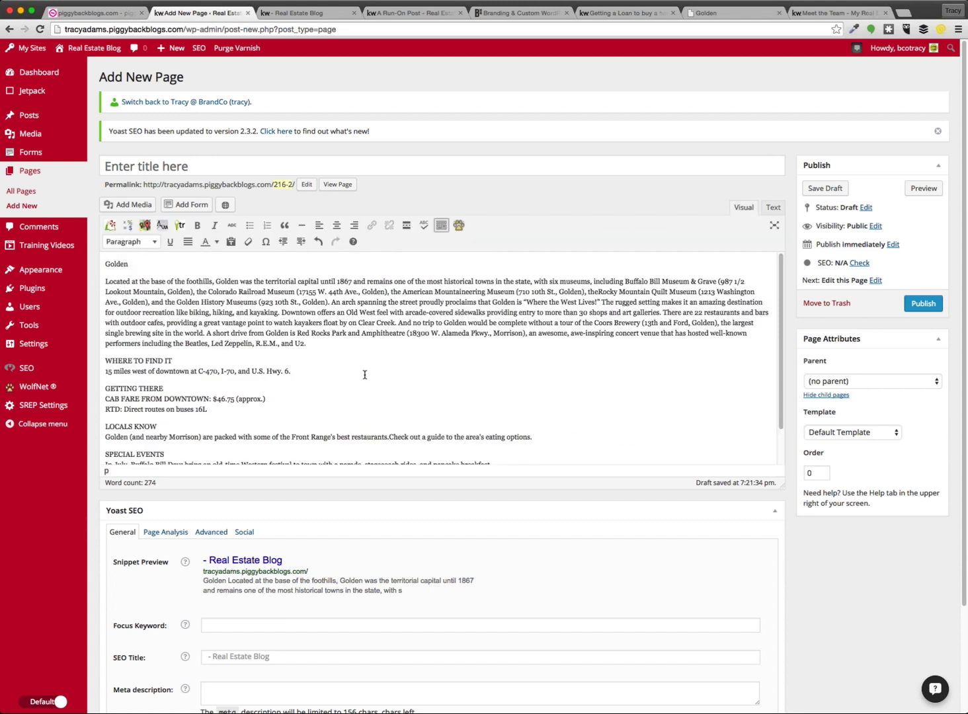
pyautogui.scroll(-3, 367, 377)
pyautogui.scroll(3, 357, 367)
# Make Golden a Heading 2, WHERE TO FIND IT a Heading 3, and GETTING THERE a Heading 2
pyautogui.moveTo(131, 263); pyautogui.dragTo(90, 264)
pyautogui.click(132, 242)
pyautogui.click(136, 340)
pyautogui.moveTo(172, 363); pyautogui.dragTo(84, 362)
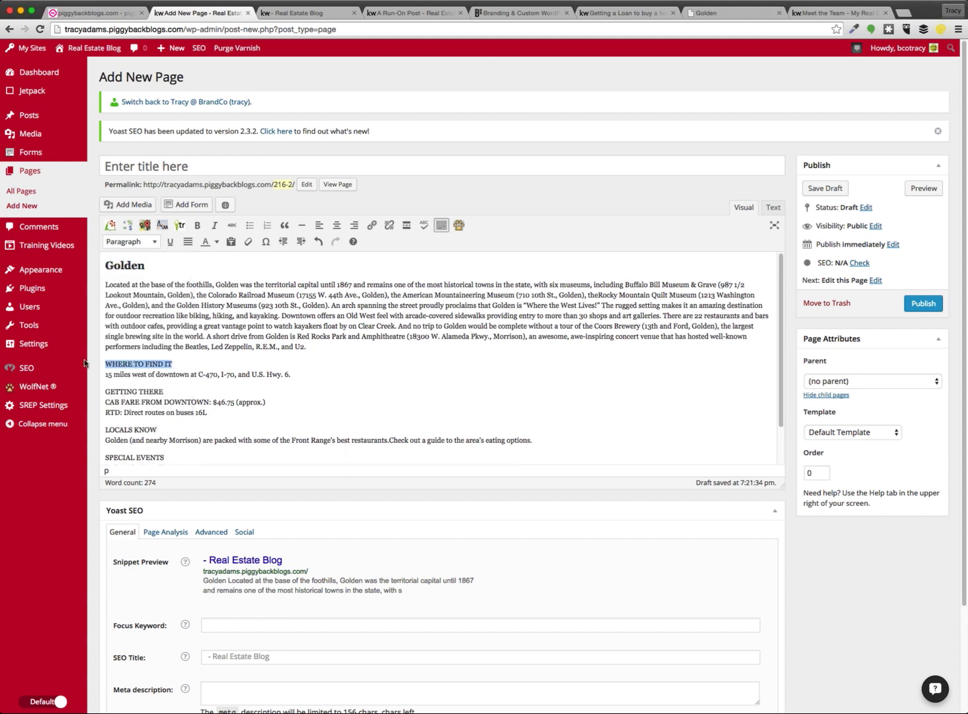
pyautogui.click(136, 243)
pyautogui.click(159, 355)
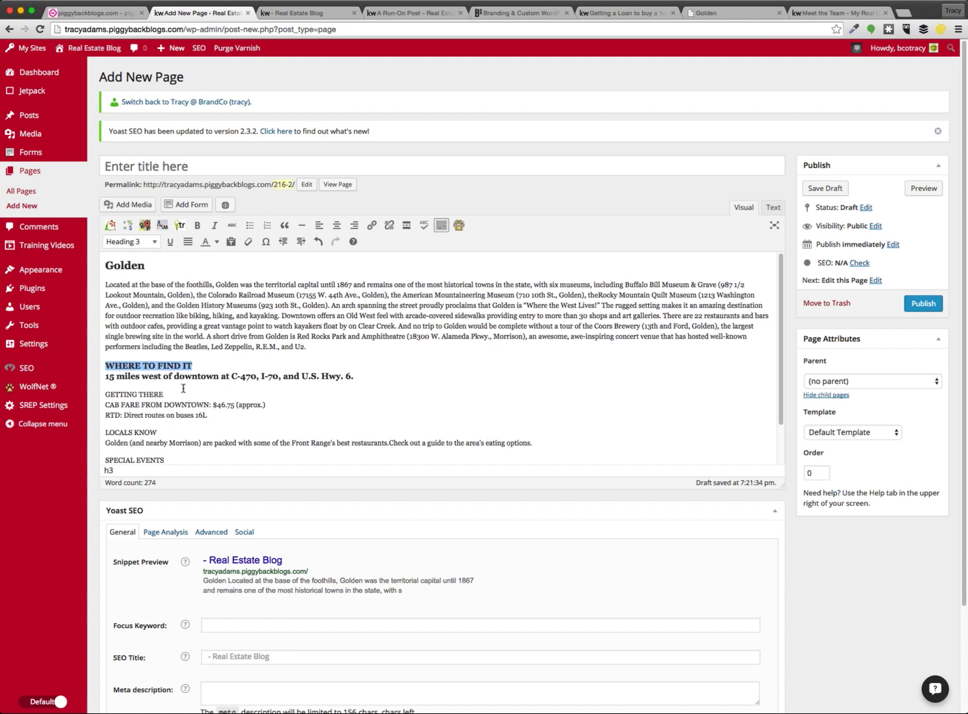
pyautogui.moveTo(164, 394); pyautogui.dragTo(90, 394)
pyautogui.click(132, 242)
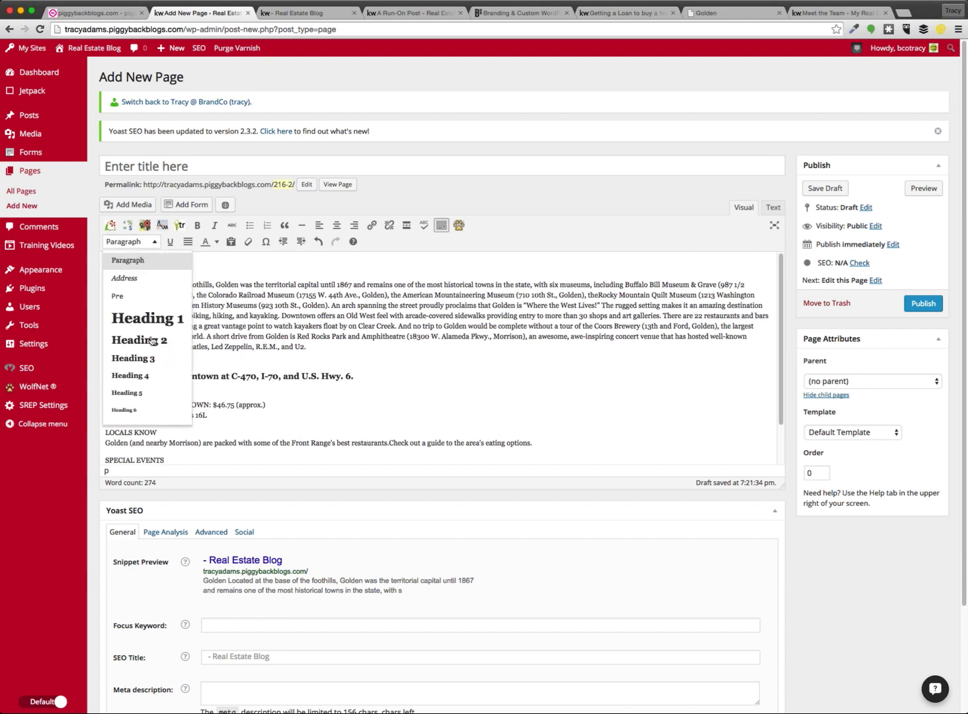
pyautogui.click(152, 340)
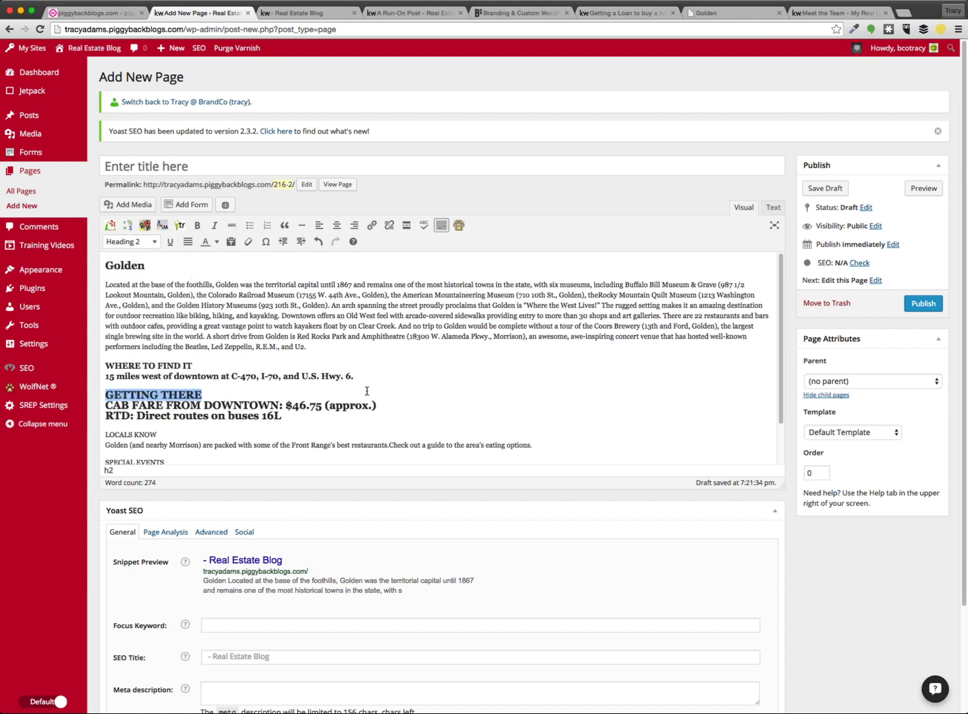
# Split GETTING THERE onto its own line, separate from the bus routes text
pyautogui.click(304, 414)
pyautogui.moveTo(283, 415); pyautogui.dragTo(66, 394)
pyautogui.click(288, 417)
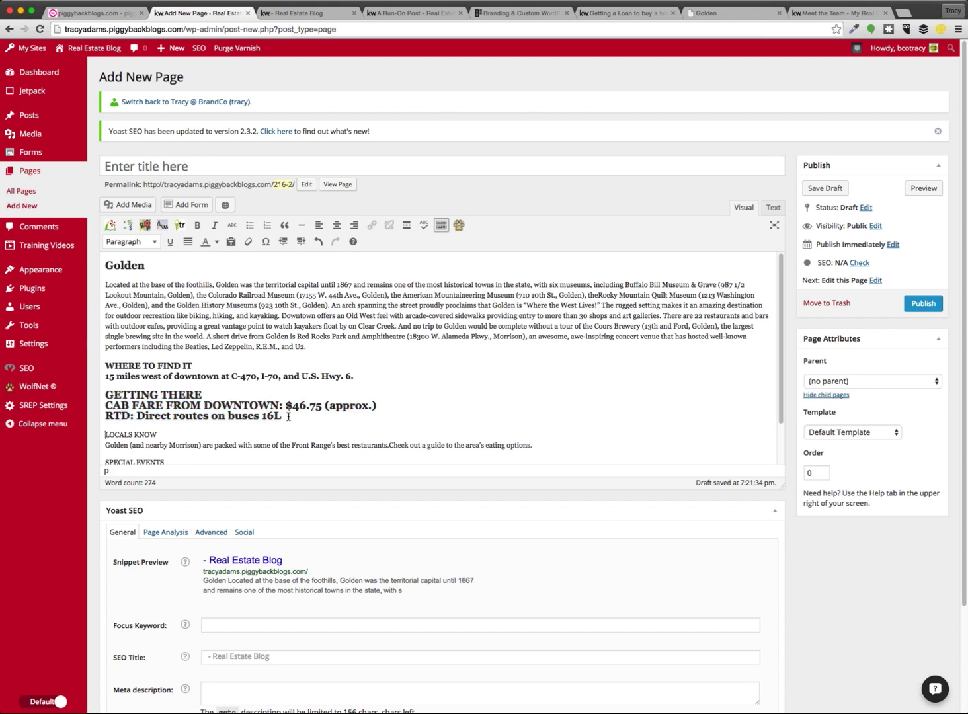
pyautogui.moveTo(288, 417); pyautogui.dragTo(102, 392)
pyautogui.click(164, 406)
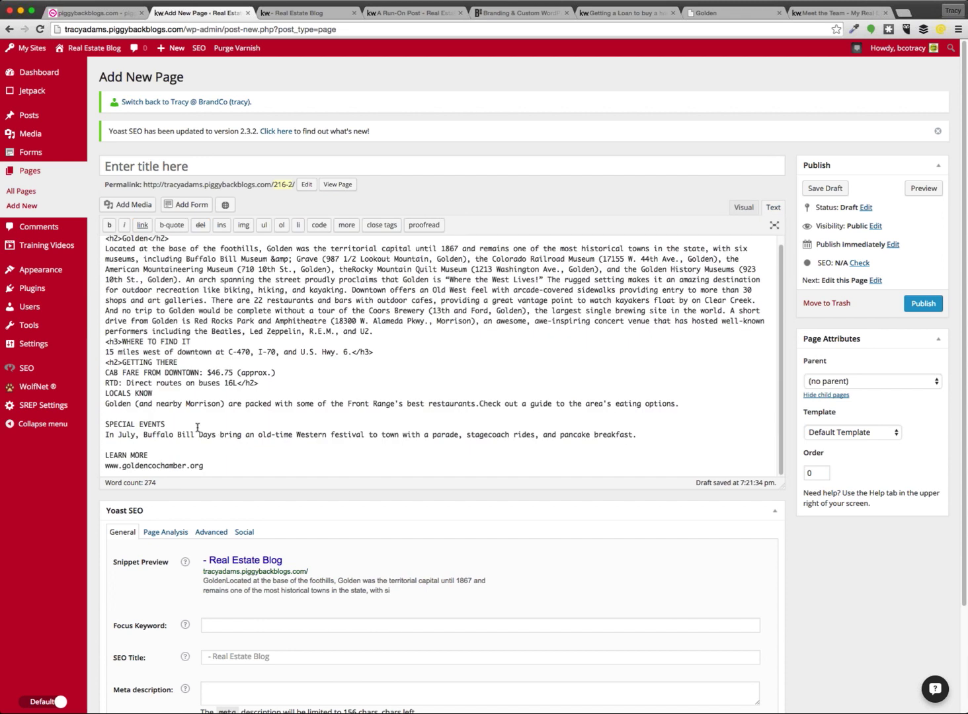
pyautogui.click(213, 362)
pyautogui.press('Return')
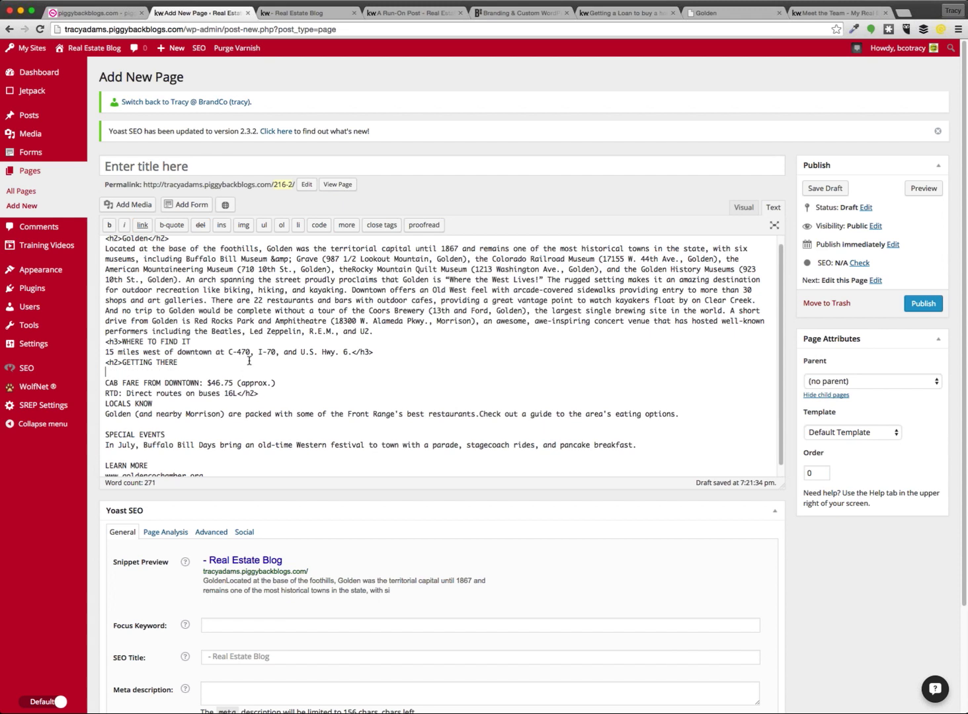
pyautogui.click(745, 209)
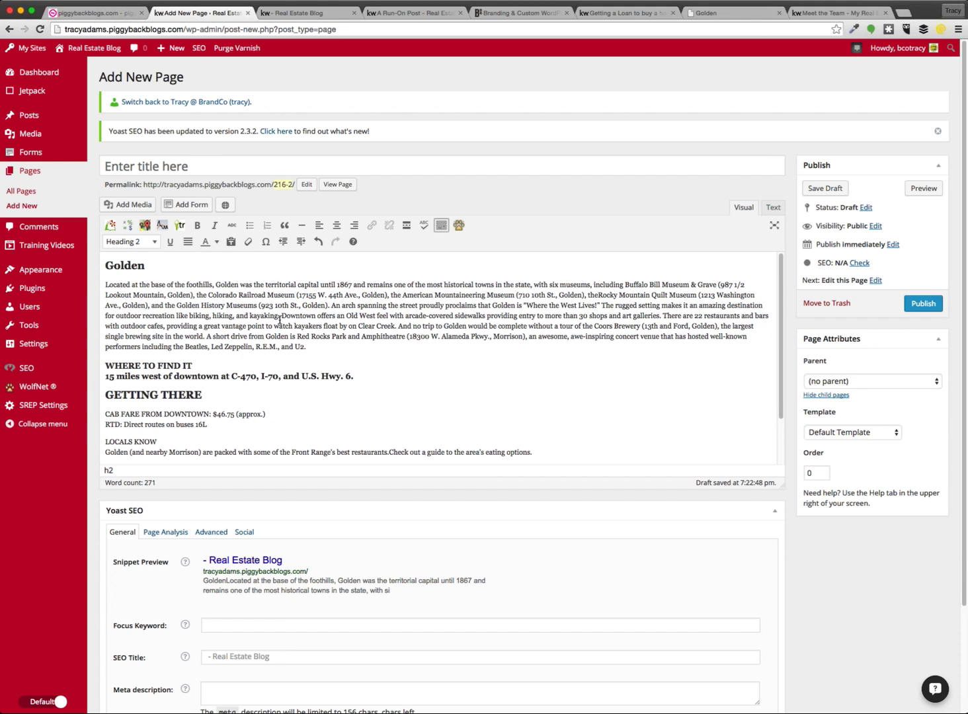
# Turn on Paste as text and check the page's HTML source
pyautogui.click(231, 242)
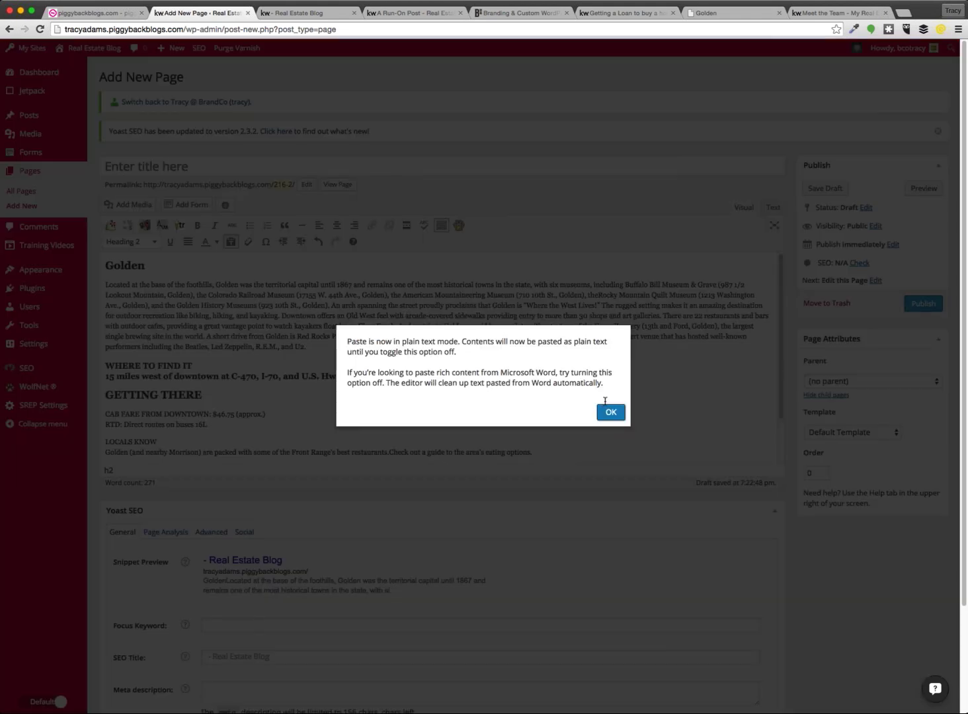
pyautogui.click(612, 410)
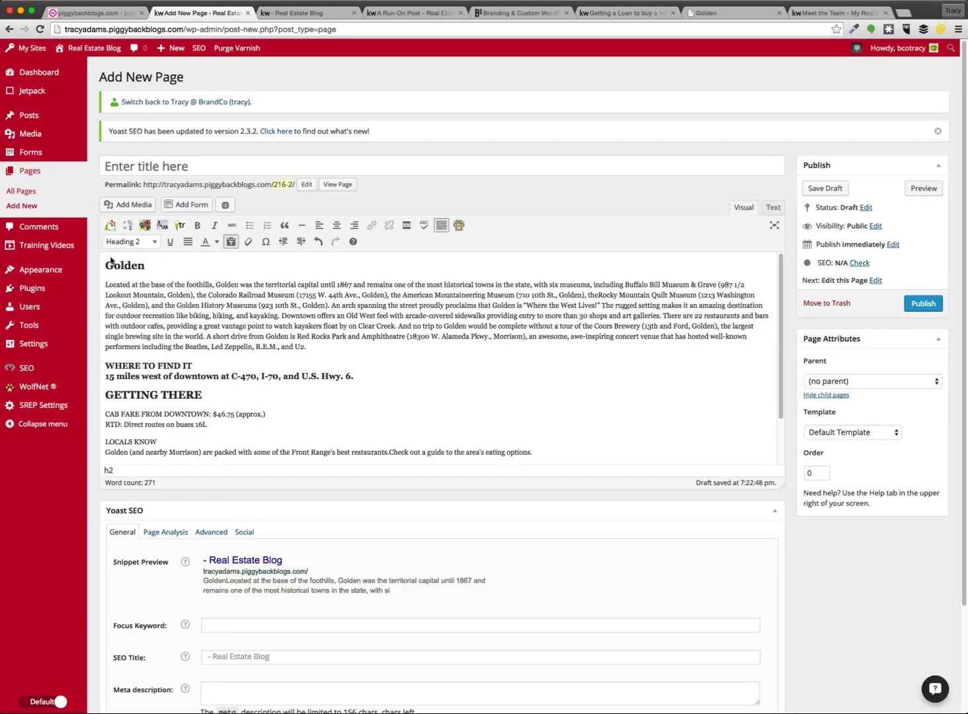
pyautogui.click(773, 209)
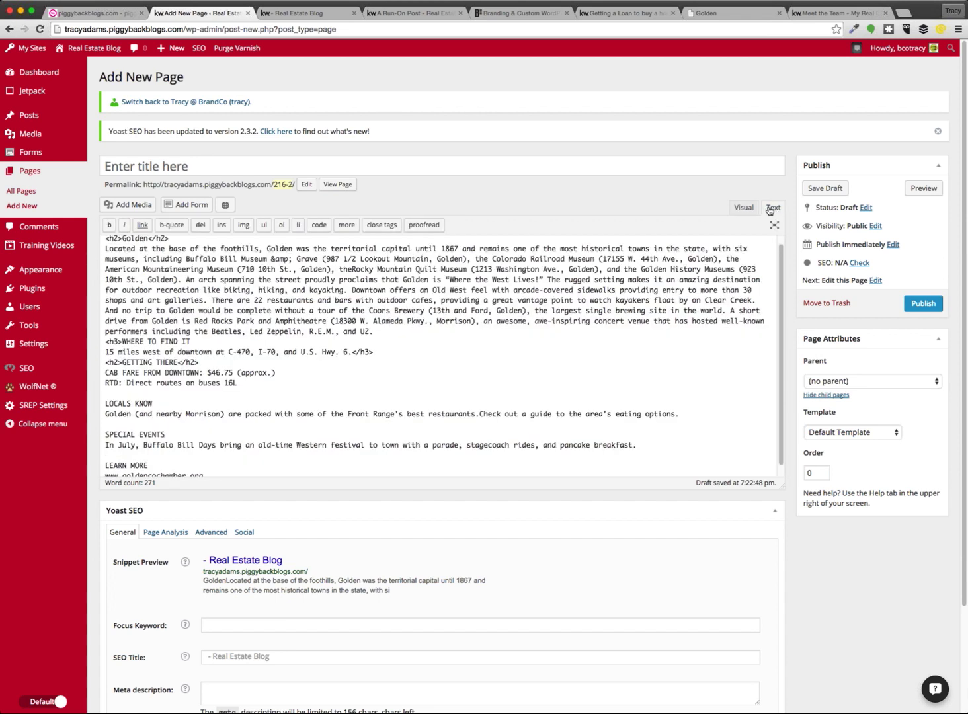
pyautogui.click(745, 207)
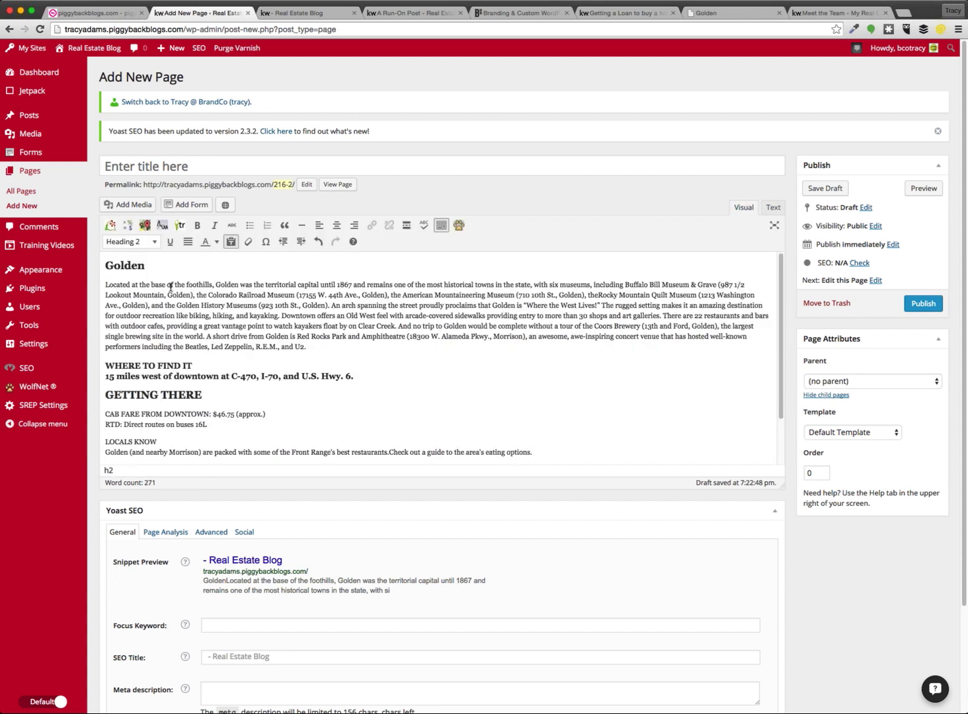
# Delete all page content and re-paste the Golden article as plain text, checking its HTML
pyautogui.moveTo(109, 266); pyautogui.dragTo(501, 625)
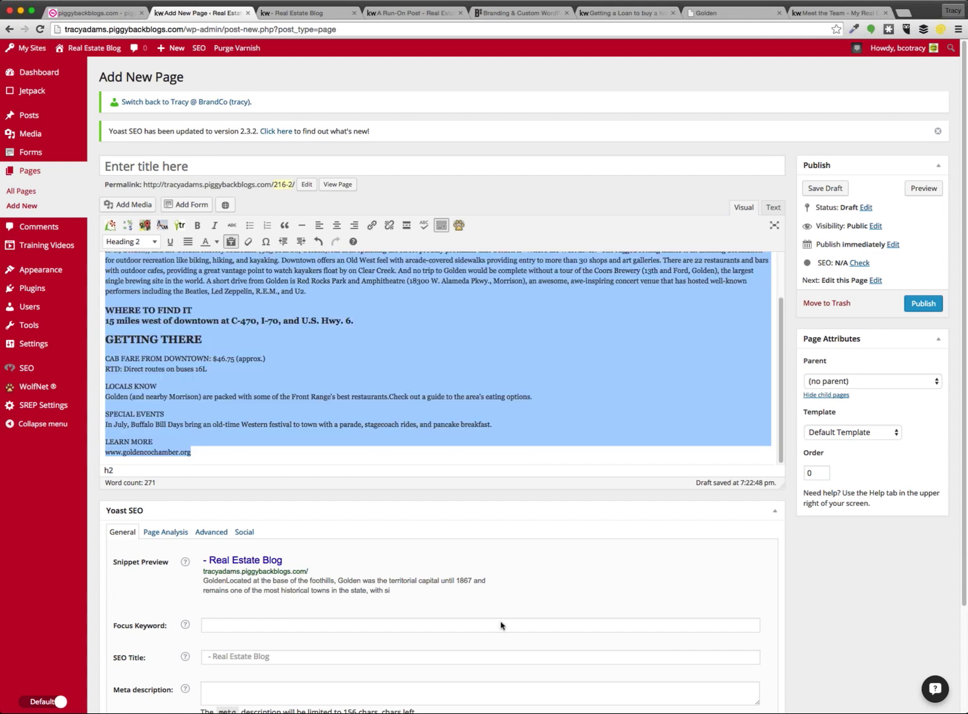
pyautogui.press('BackSpace')
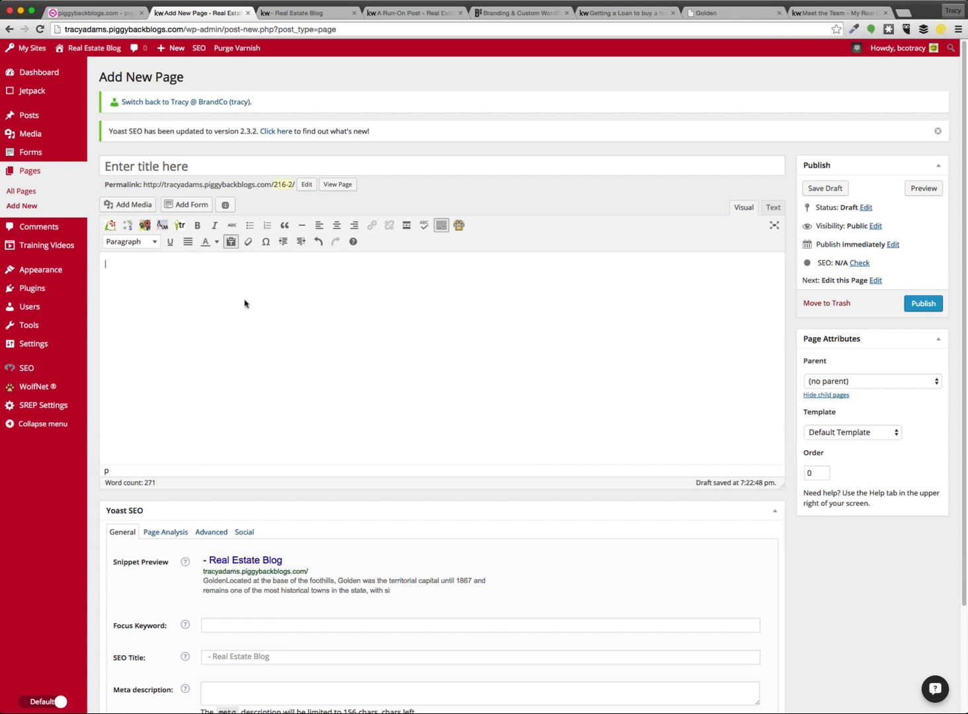
pyautogui.press('super+r')
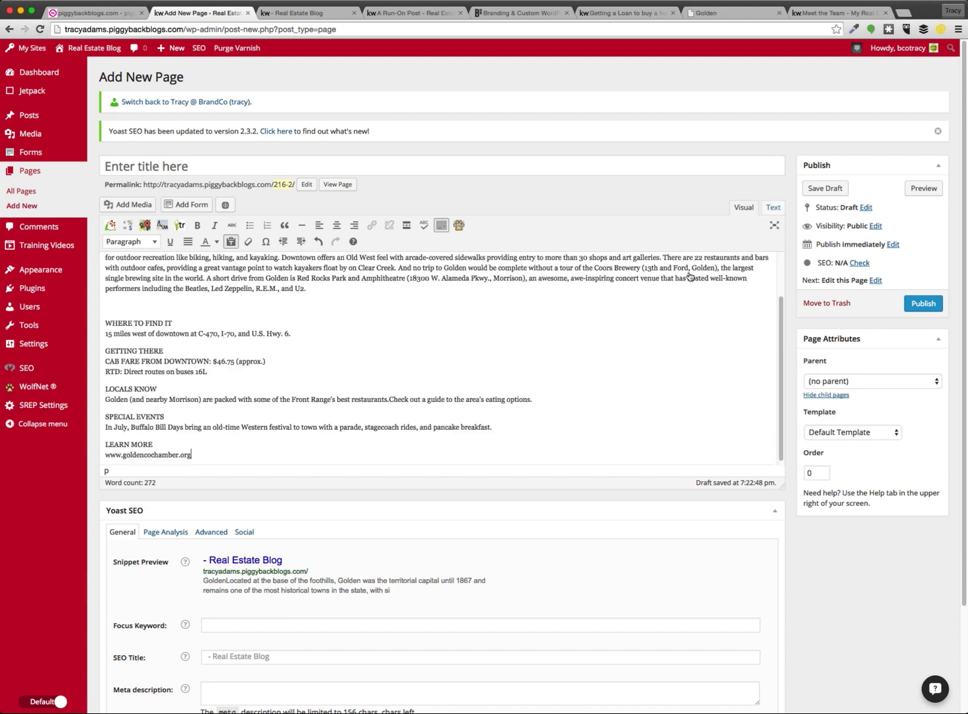
pyautogui.click(773, 207)
pyautogui.scroll(1, 158, 353)
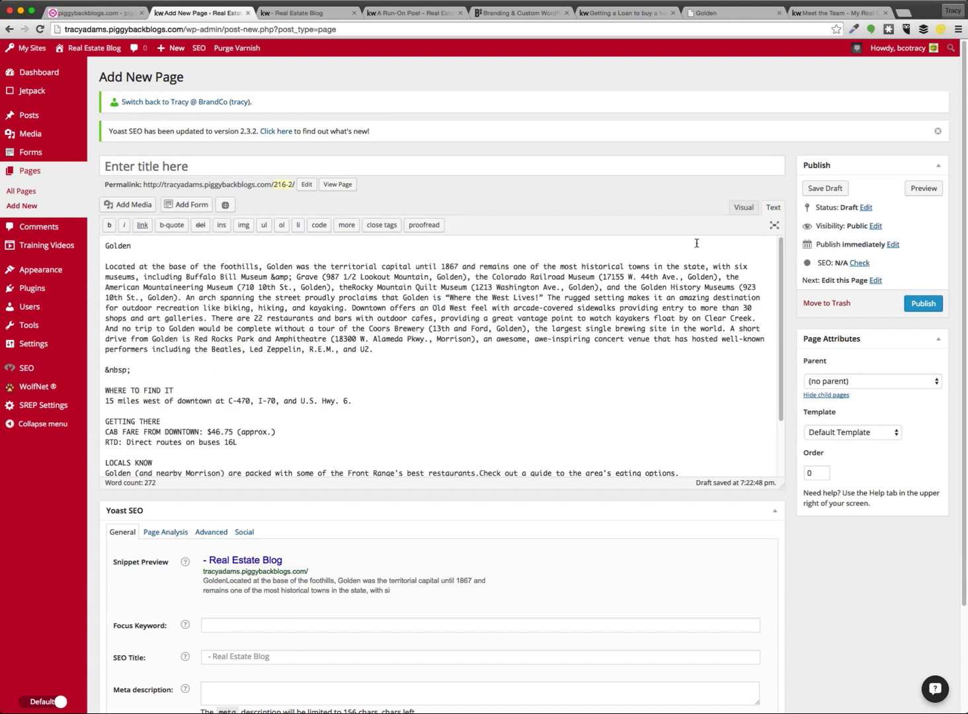
pyautogui.click(743, 208)
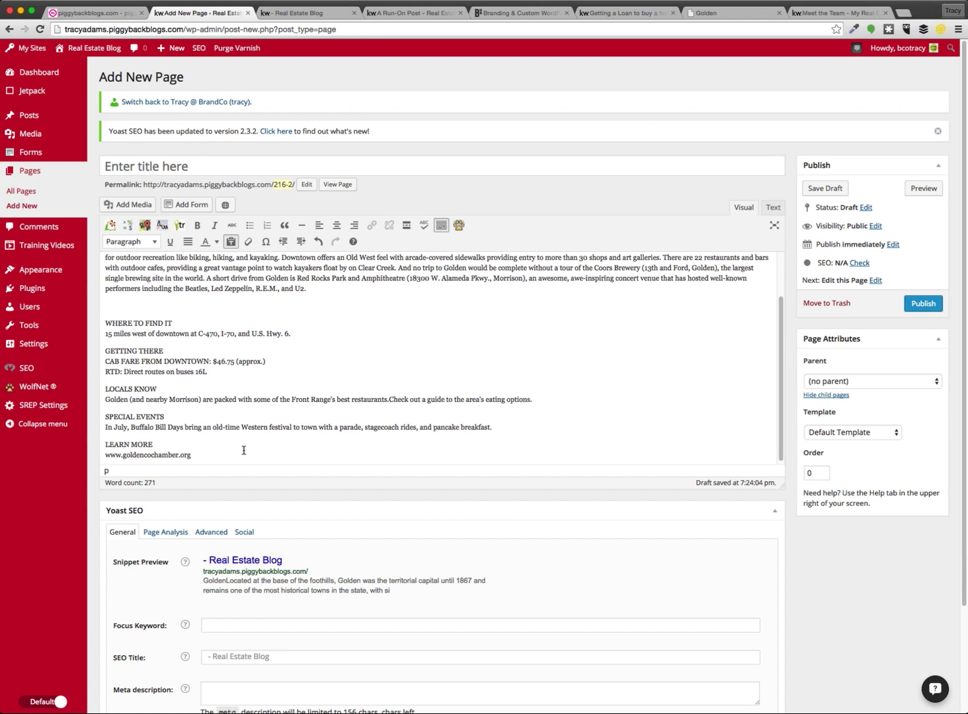
pyautogui.scroll(2, 244, 450)
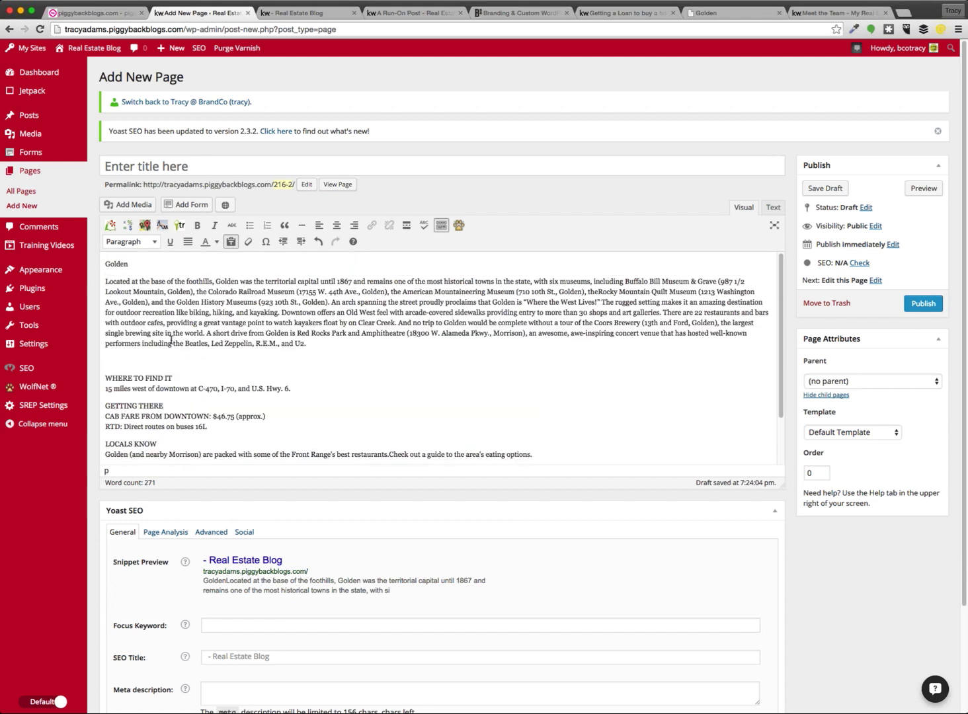
pyautogui.click(324, 13)
# Close the blank branding page and the permission error from trying to edit the Denver loan post
pyautogui.click(413, 13)
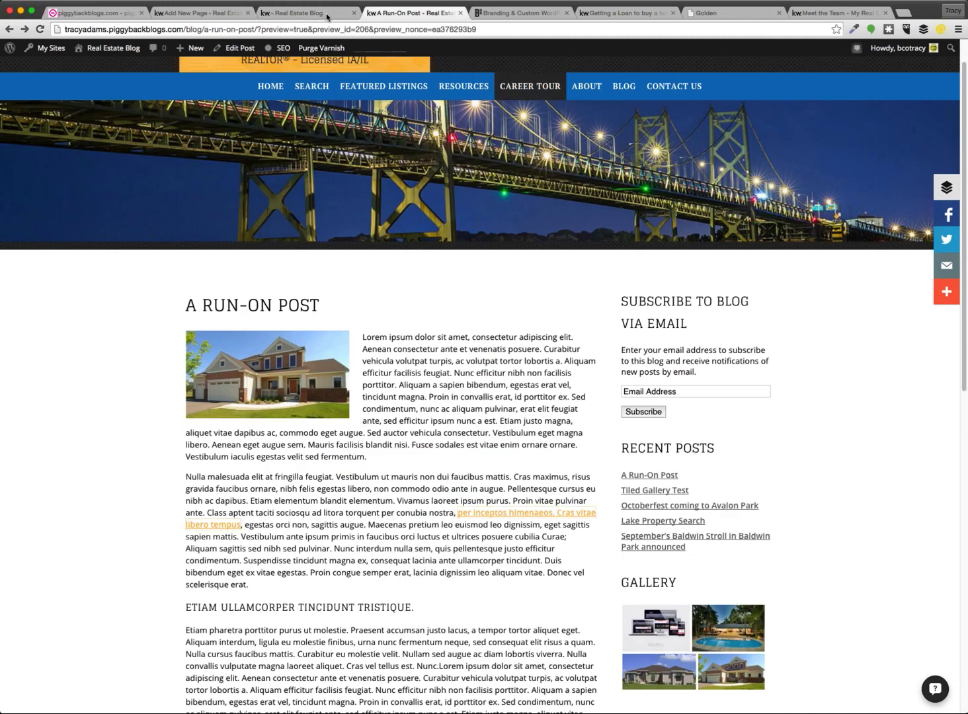
pyautogui.click(514, 13)
pyautogui.press('super+w')
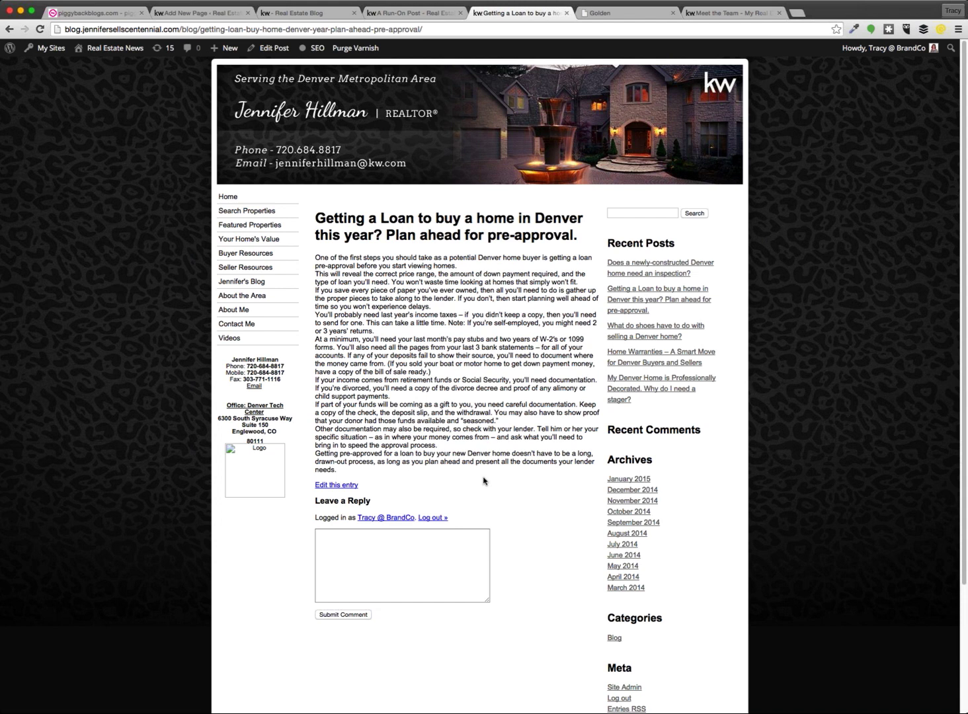
pyautogui.click(339, 486)
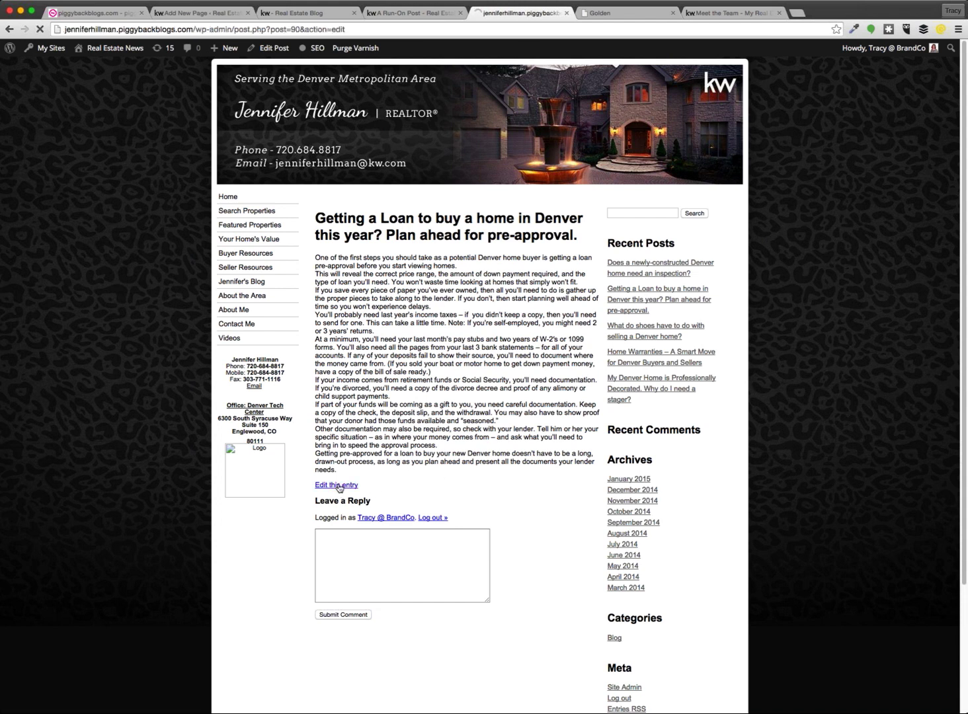
pyautogui.press('super+w')
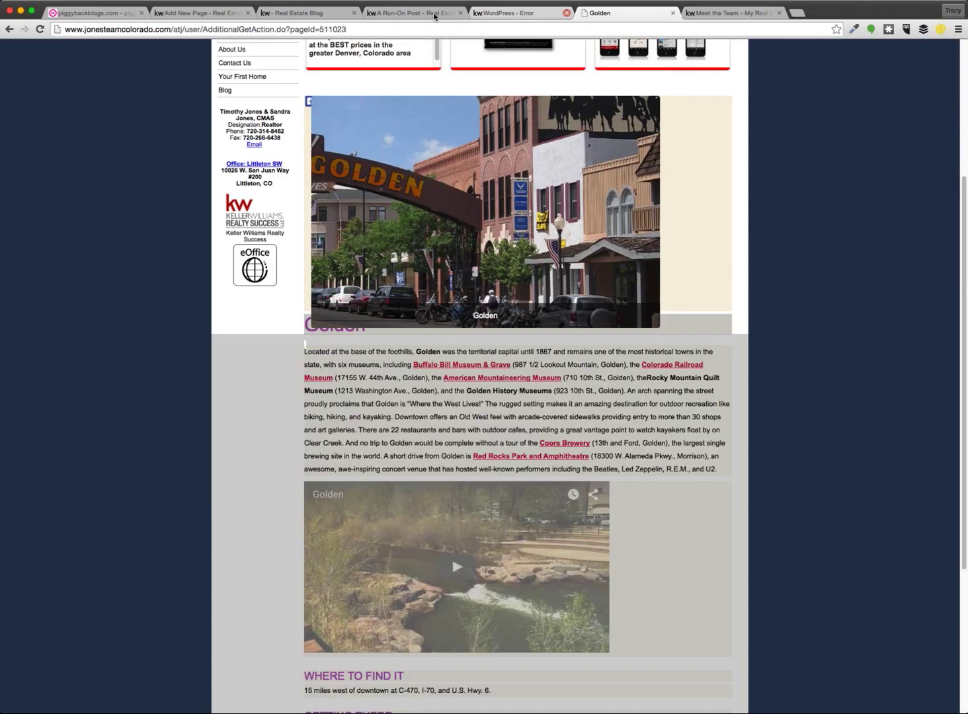
pyautogui.click(284, 13)
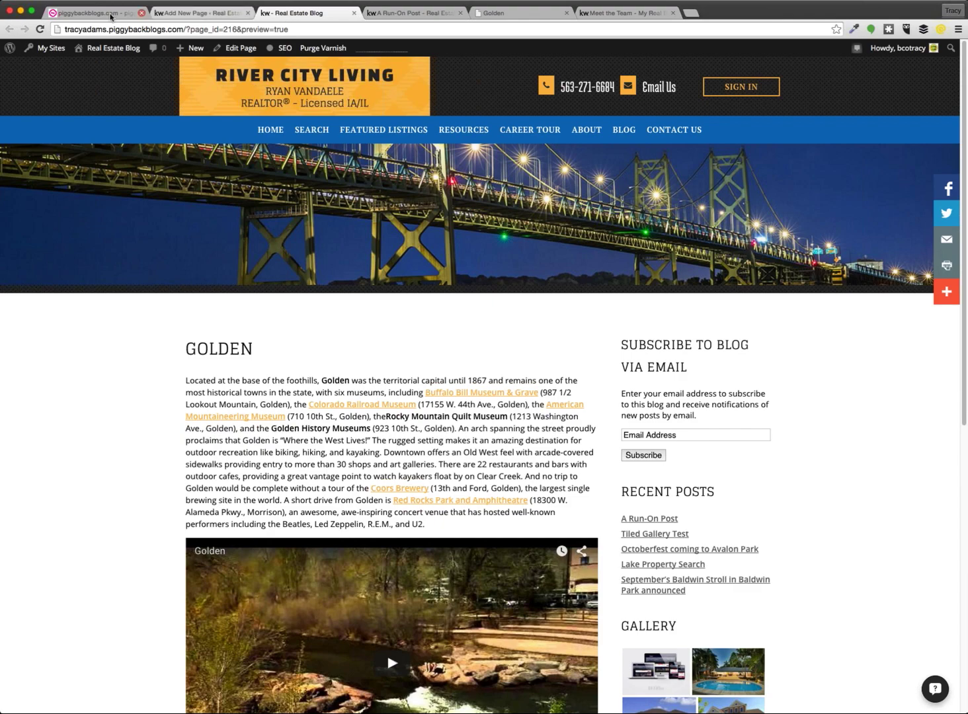
pyautogui.click(198, 13)
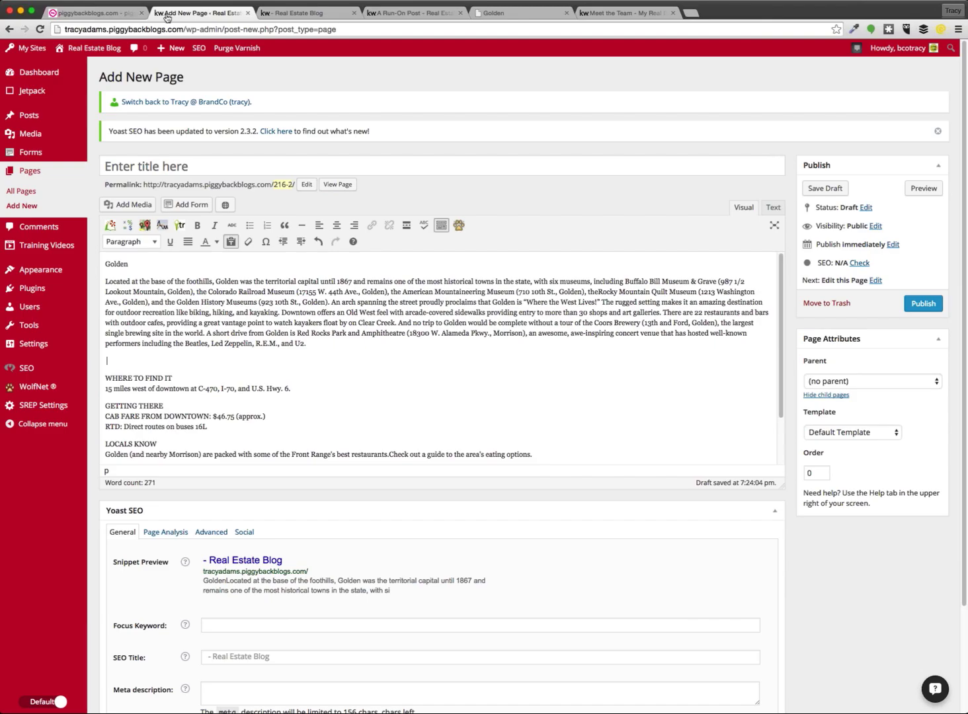
# Switch back to the main admin account and look over the open Golden and Meet the Team tabs
pyautogui.click(219, 110)
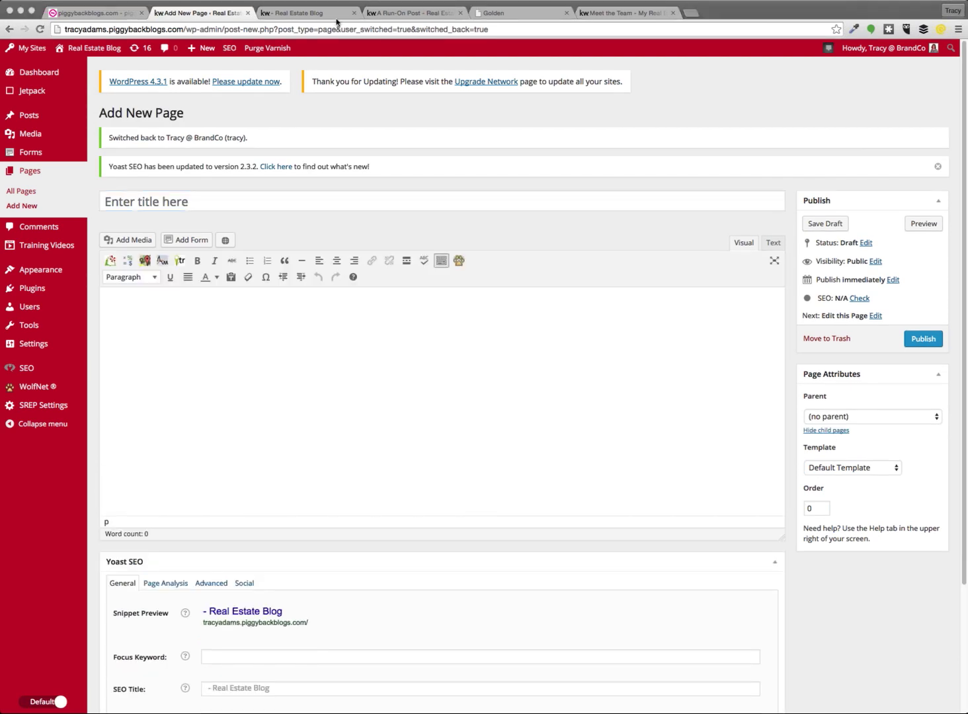
pyautogui.click(555, 15)
pyautogui.click(598, 15)
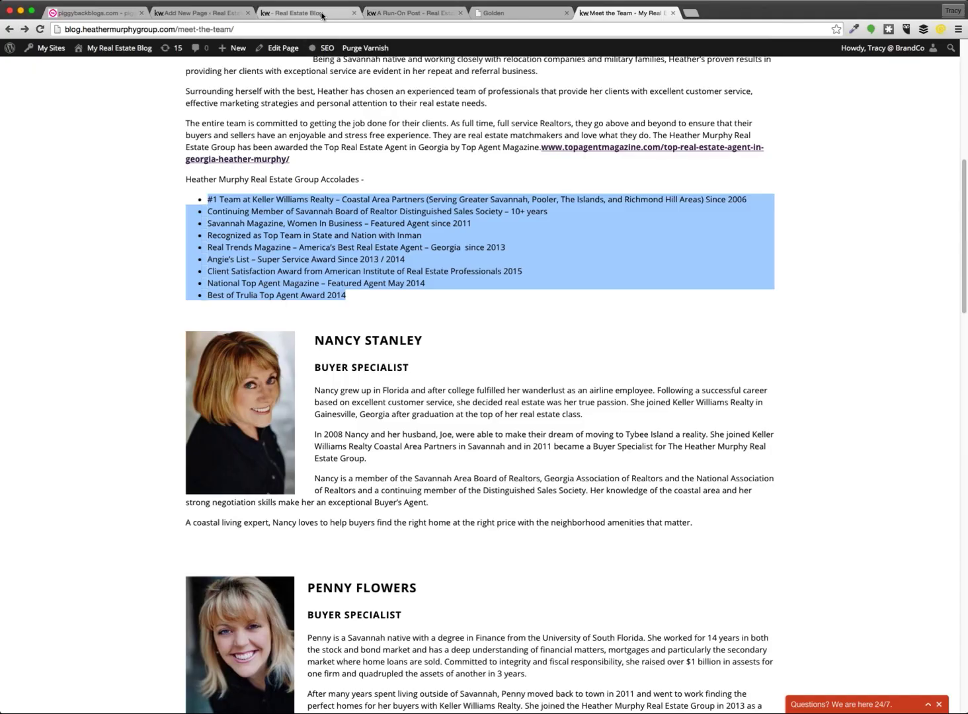
pyautogui.click(322, 14)
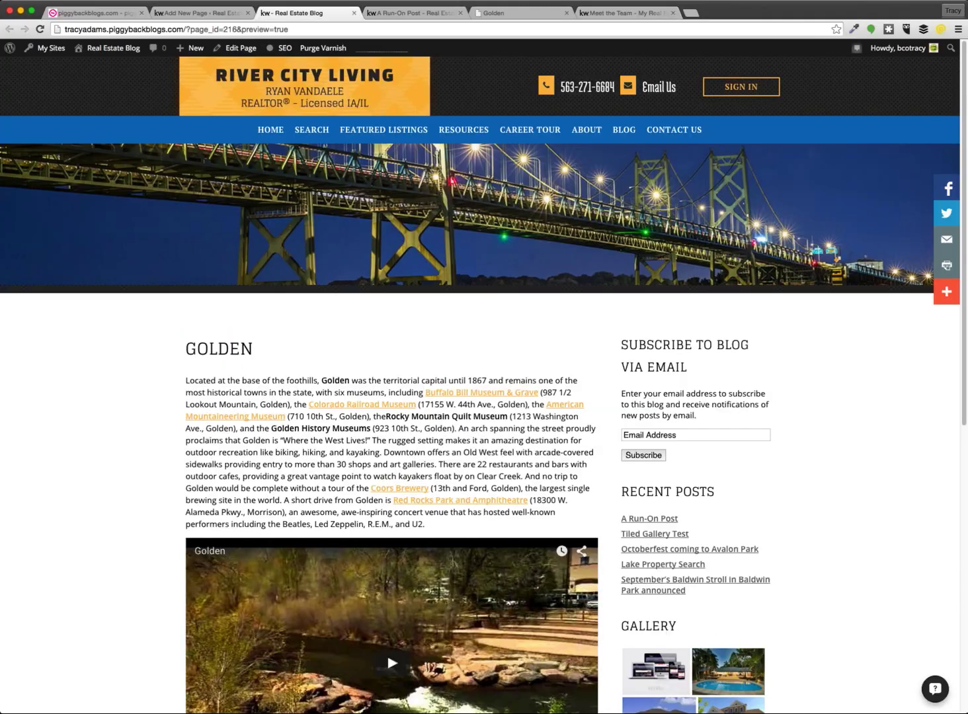
pyautogui.click(410, 13)
pyautogui.click(478, 15)
pyautogui.click(183, 14)
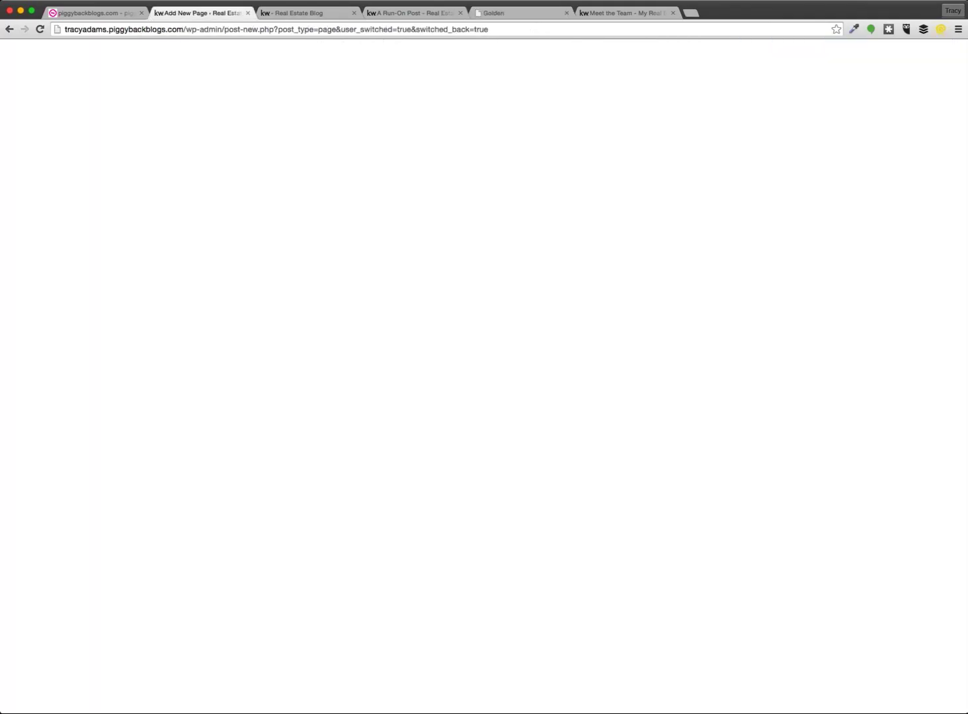
pyautogui.click(606, 15)
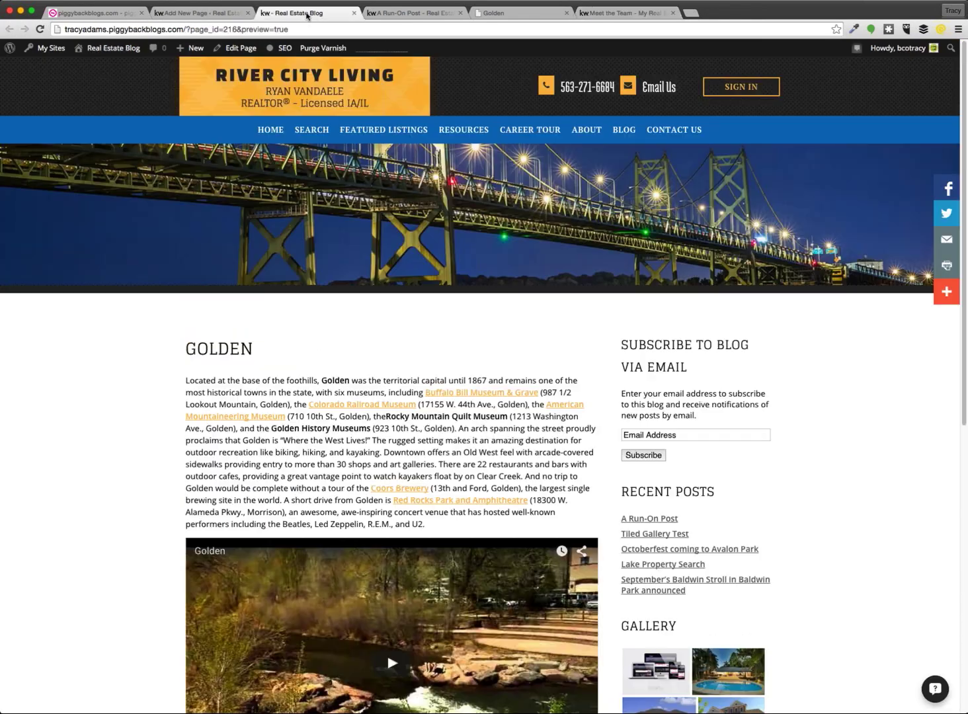
pyautogui.click(305, 14)
# Enter the Denver agent's blog address in the address bar and load the site
pyautogui.click(306, 24)
pyautogui.write('je')
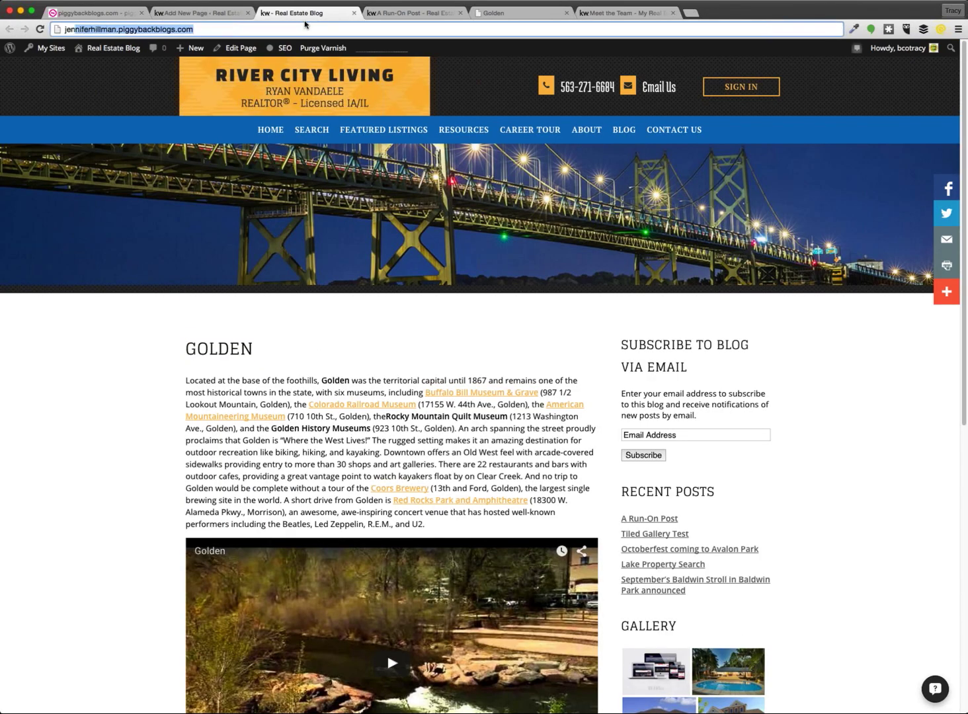
pyautogui.write('nnifersellscentennial.com')
pyautogui.press('Return')
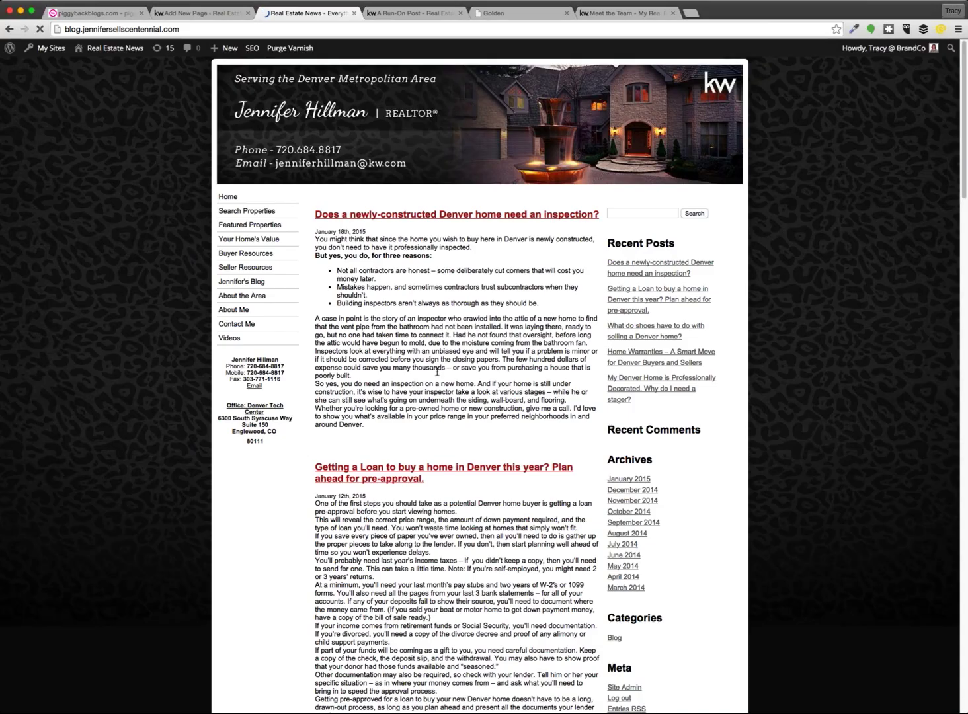
pyautogui.scroll(-3, 436, 370)
# Open the Denver loan post and select its entire body in the Visual editor
pyautogui.click(408, 350)
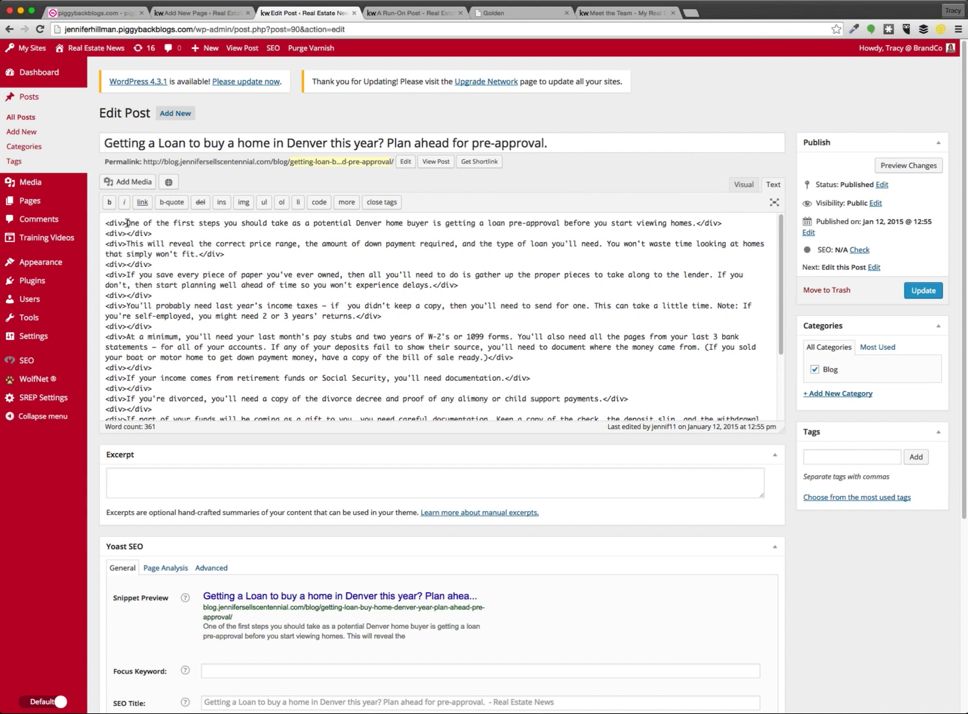
pyautogui.moveTo(127, 223); pyautogui.dragTo(106, 233)
pyautogui.click(744, 185)
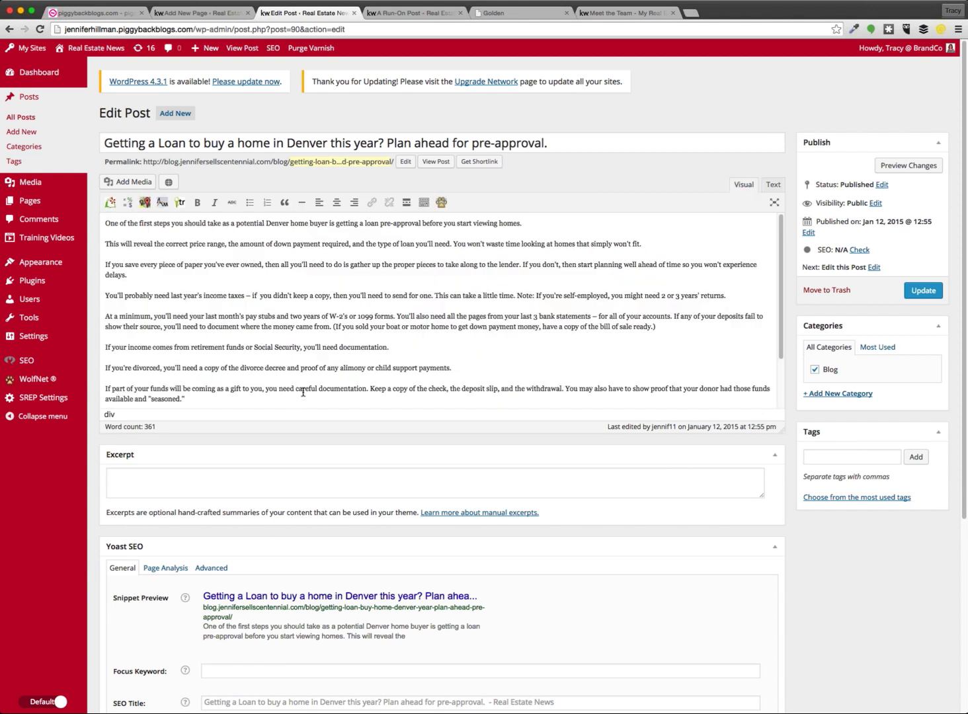
pyautogui.scroll(-5, 302, 392)
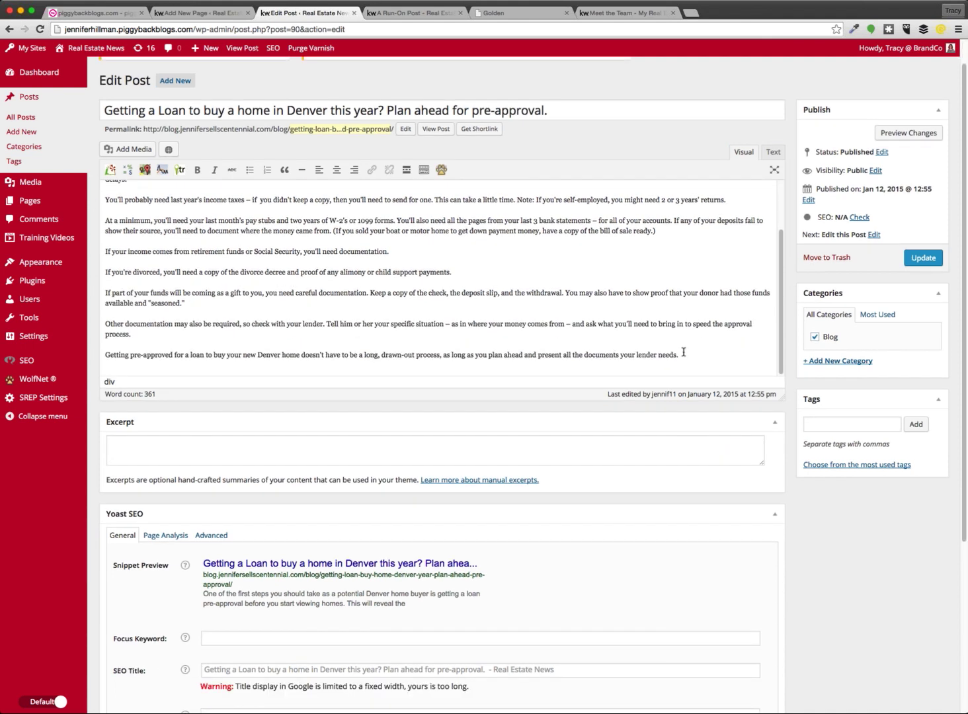
pyautogui.click(682, 355)
pyautogui.moveTo(682, 355); pyautogui.dragTo(73, 166)
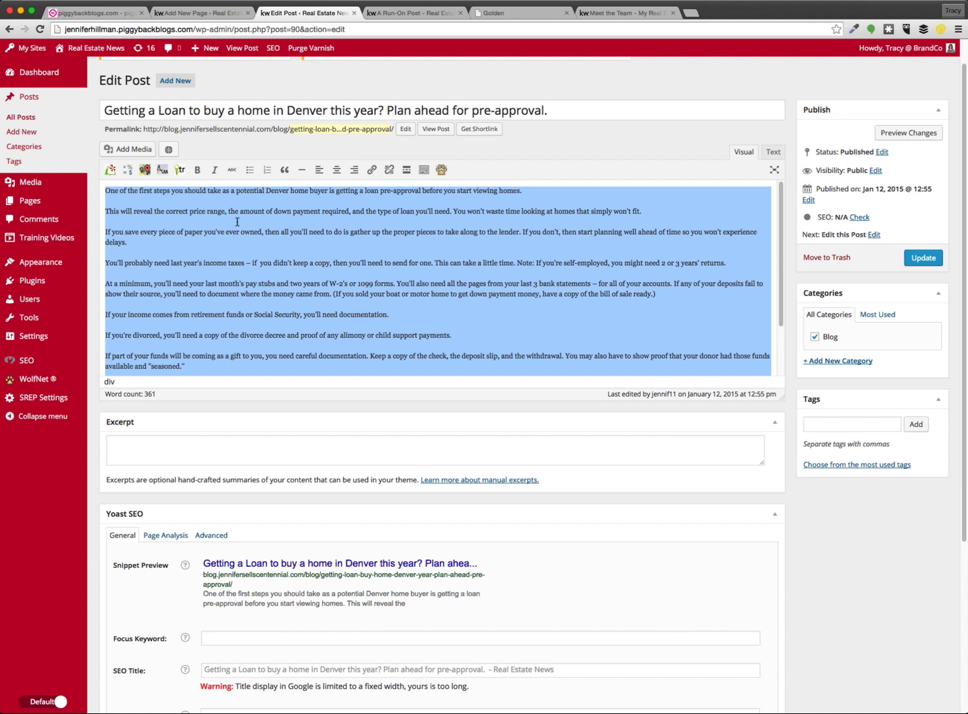
# Turn on Paste as text and replace the post body with a plain-text paste
pyautogui.click(425, 170)
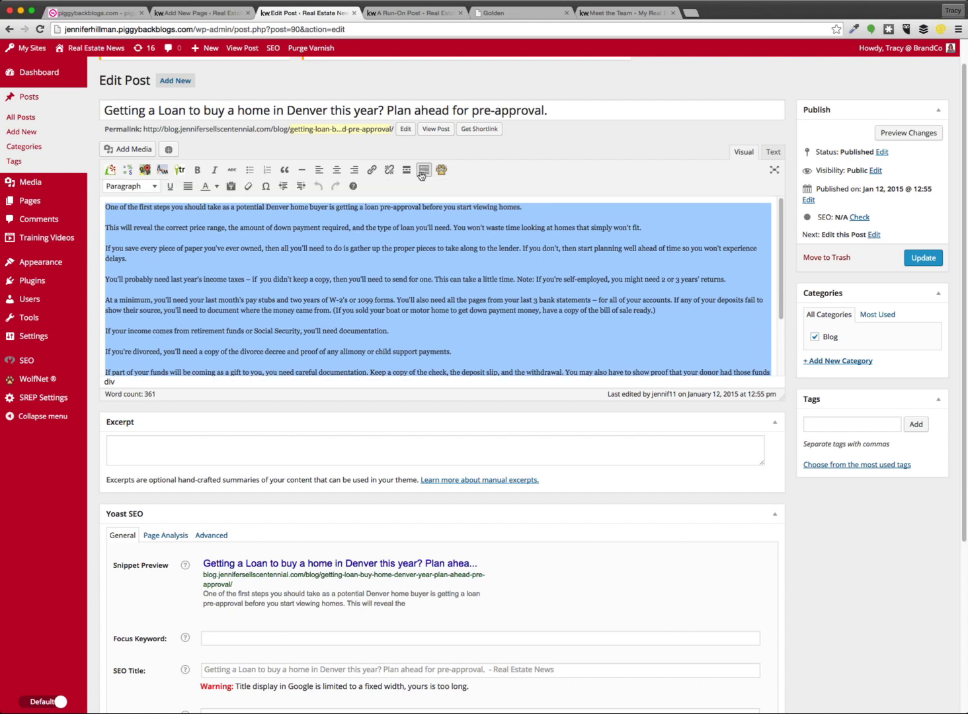
pyautogui.click(230, 187)
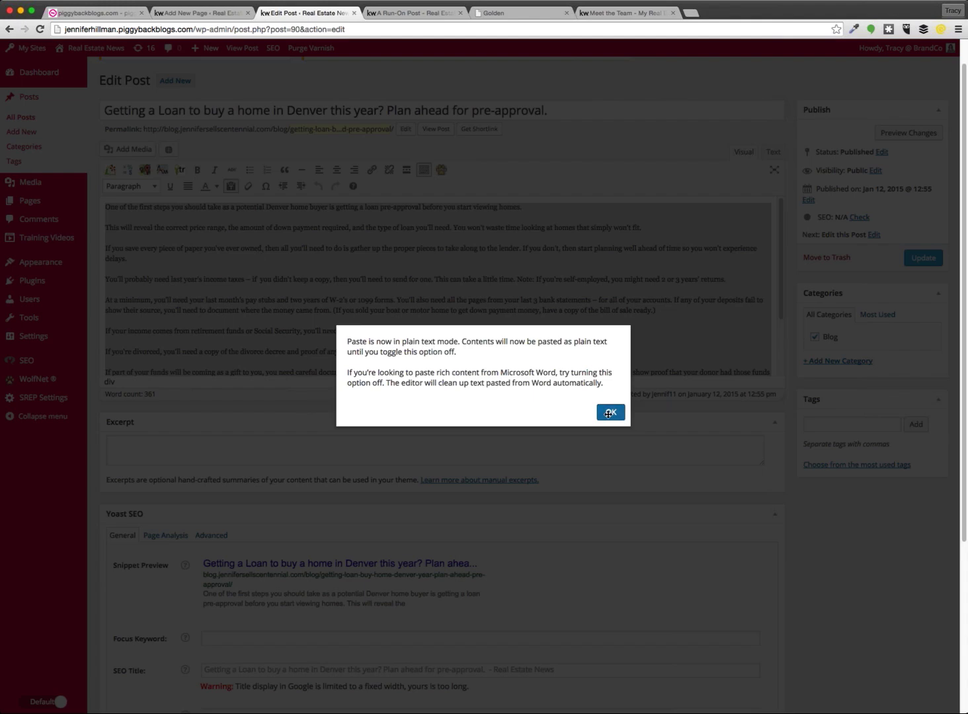
pyautogui.click(609, 413)
pyautogui.press('BackSpace')
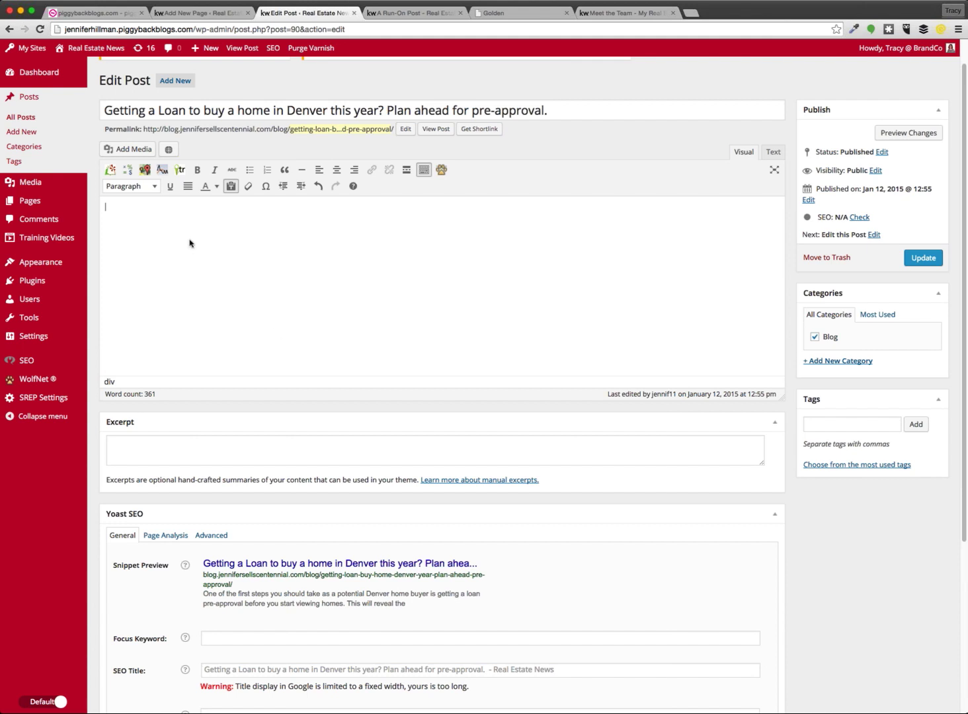
pyautogui.press('super+v')
# Delete the opening and closing div tags from the post's HTML source
pyautogui.click(773, 152)
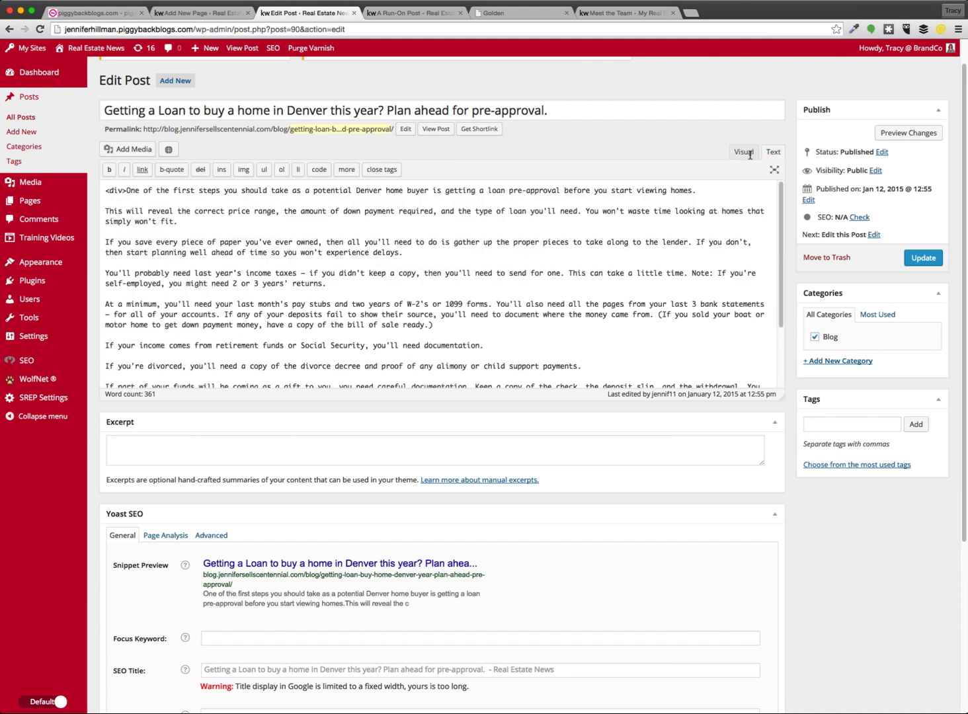
pyautogui.moveTo(127, 191); pyautogui.dragTo(90, 194)
pyautogui.press('BackSpace')
pyautogui.scroll(-6, 449, 254)
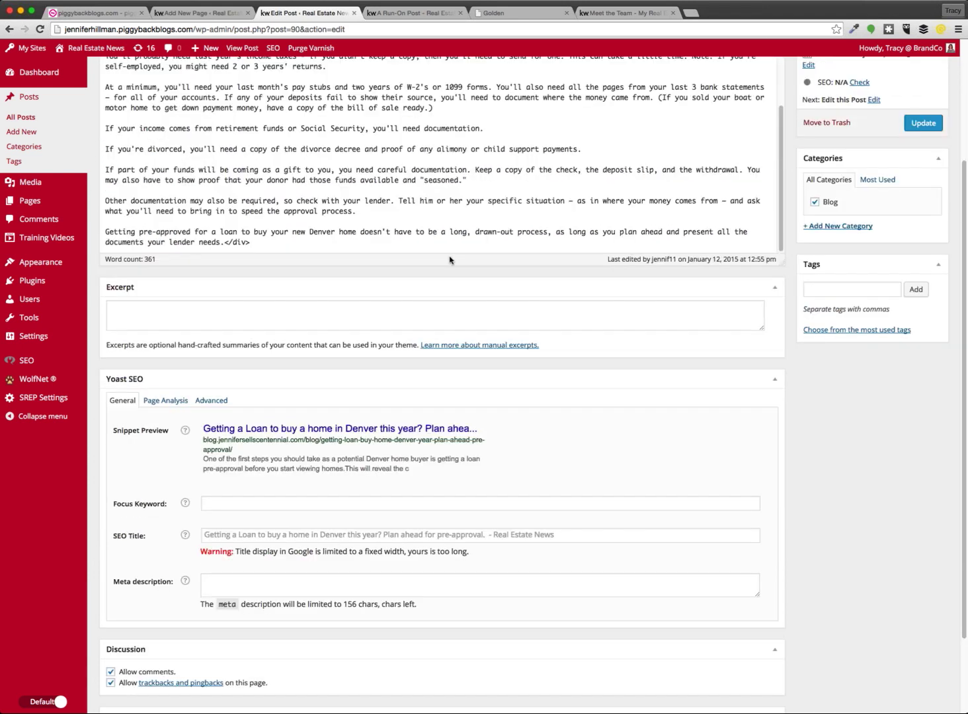
pyautogui.scroll(-2, 449, 260)
pyautogui.moveTo(251, 198); pyautogui.dragTo(225, 198)
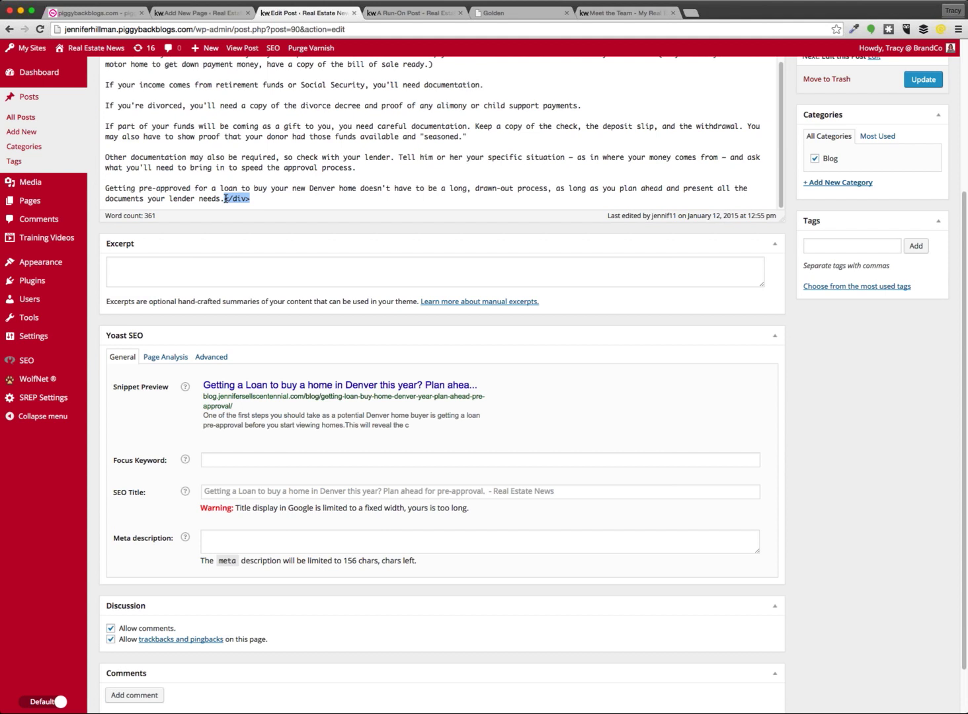
pyautogui.press('BackSpace')
pyautogui.scroll(10, 576, 262)
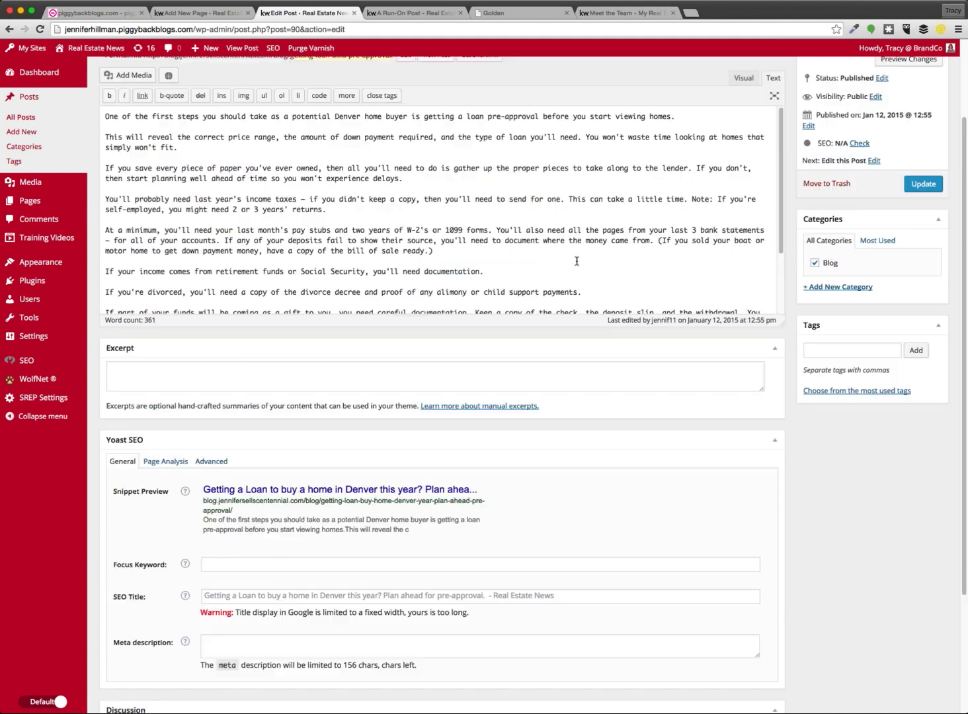
pyautogui.scroll(2, 576, 262)
# Recheck the Visual and HTML views, then update the post
pyautogui.click(744, 136)
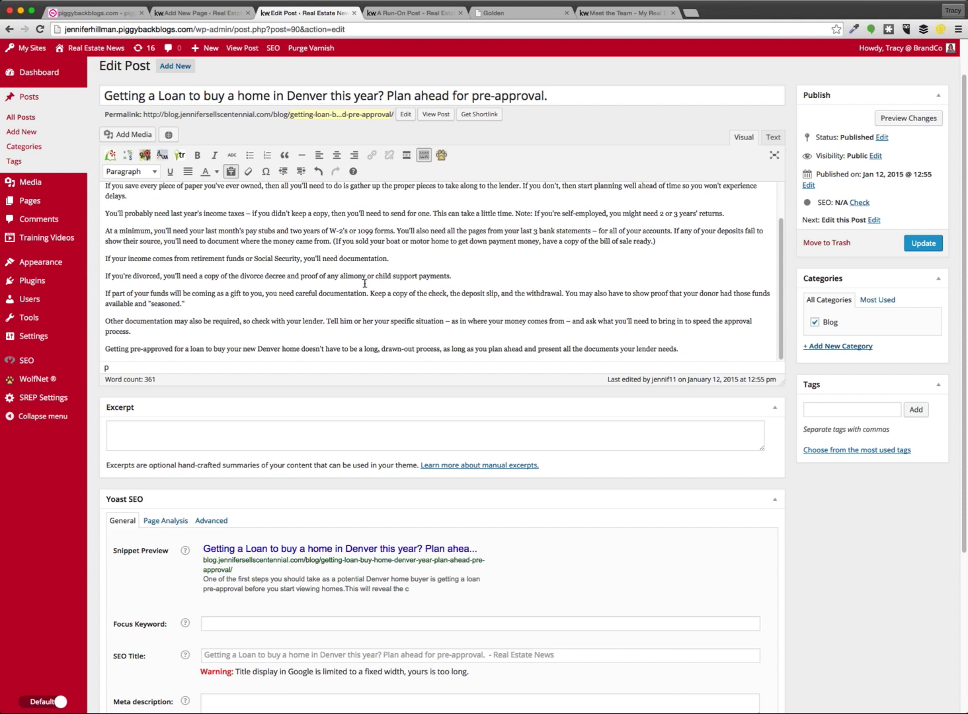
pyautogui.scroll(4, 364, 283)
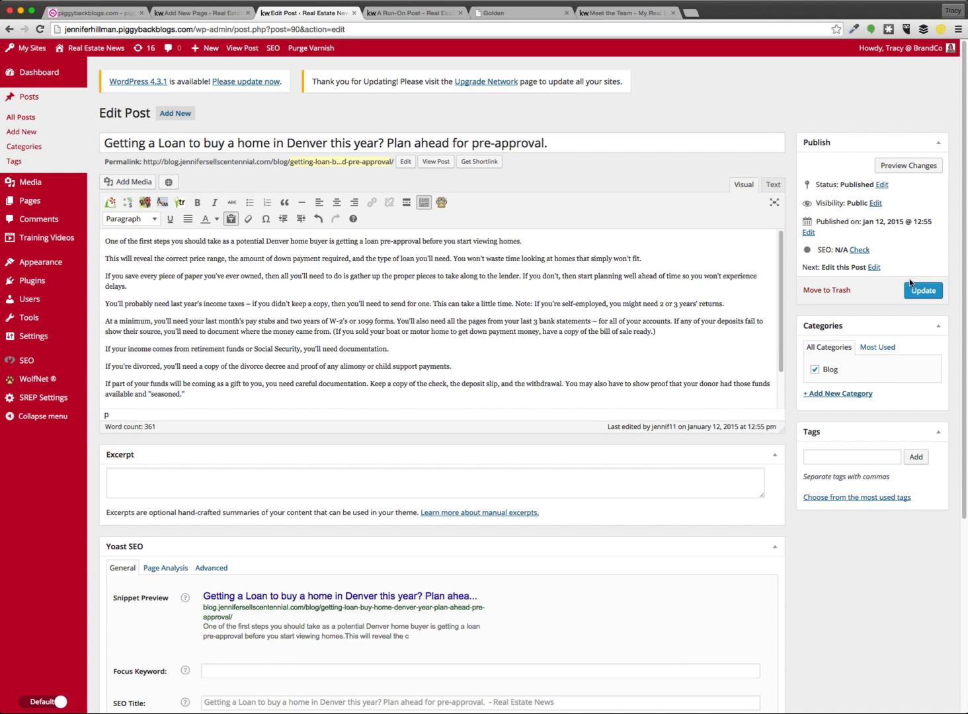
pyautogui.click(767, 186)
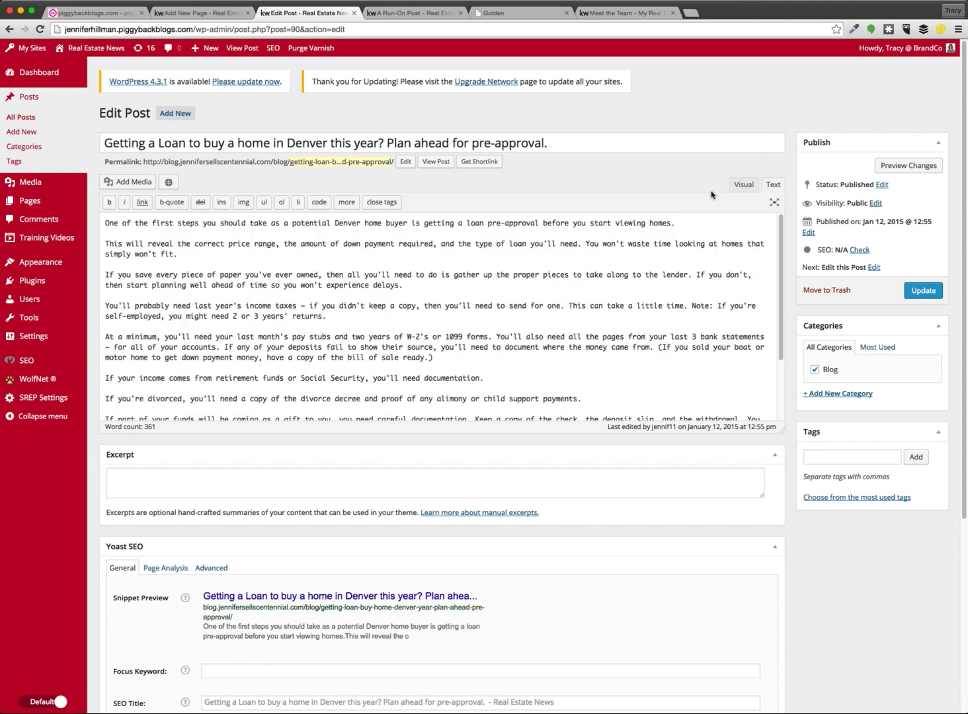
pyautogui.click(747, 186)
pyautogui.click(923, 293)
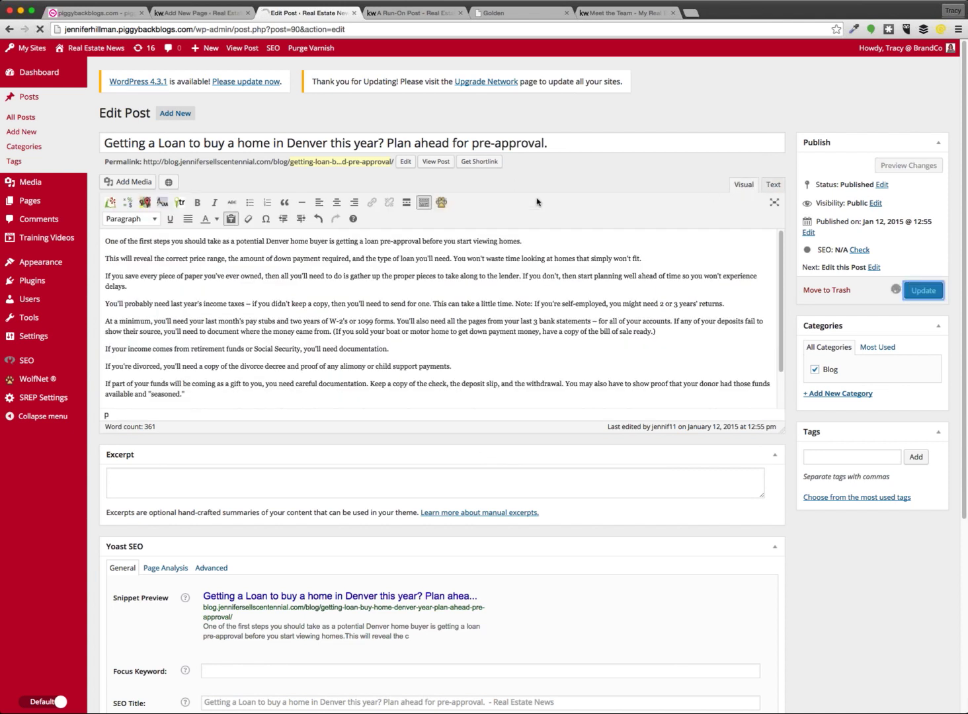
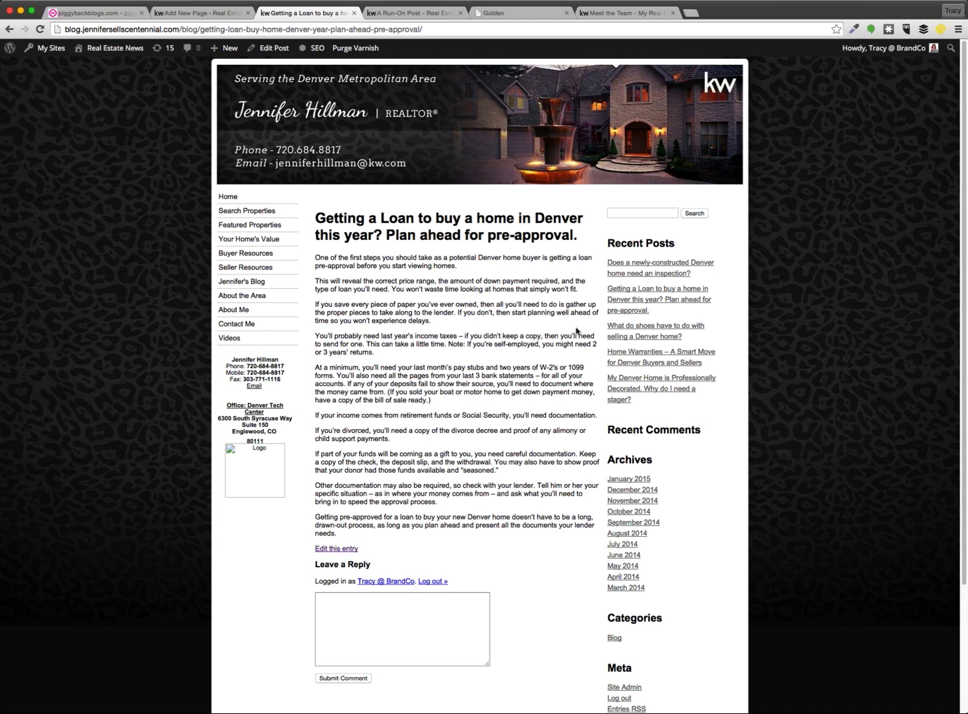
# In the Meet the Team tab, load the BrandCo YouTube channel from the 'youtube' address-bar suggestion
pyautogui.click(630, 13)
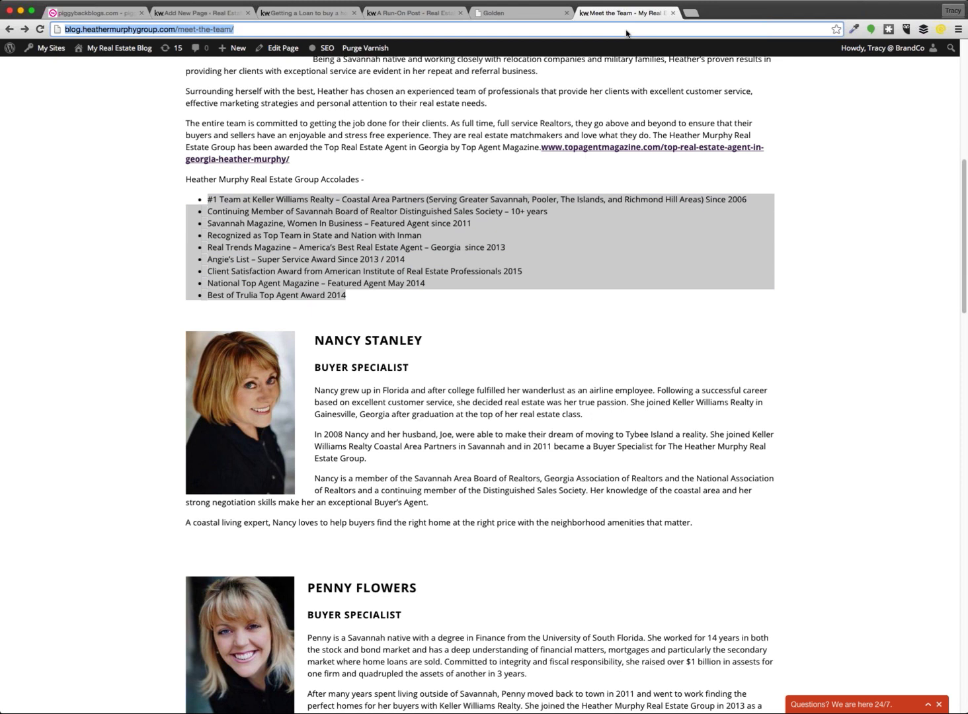
pyautogui.write('youtube')
pyautogui.press('Return')
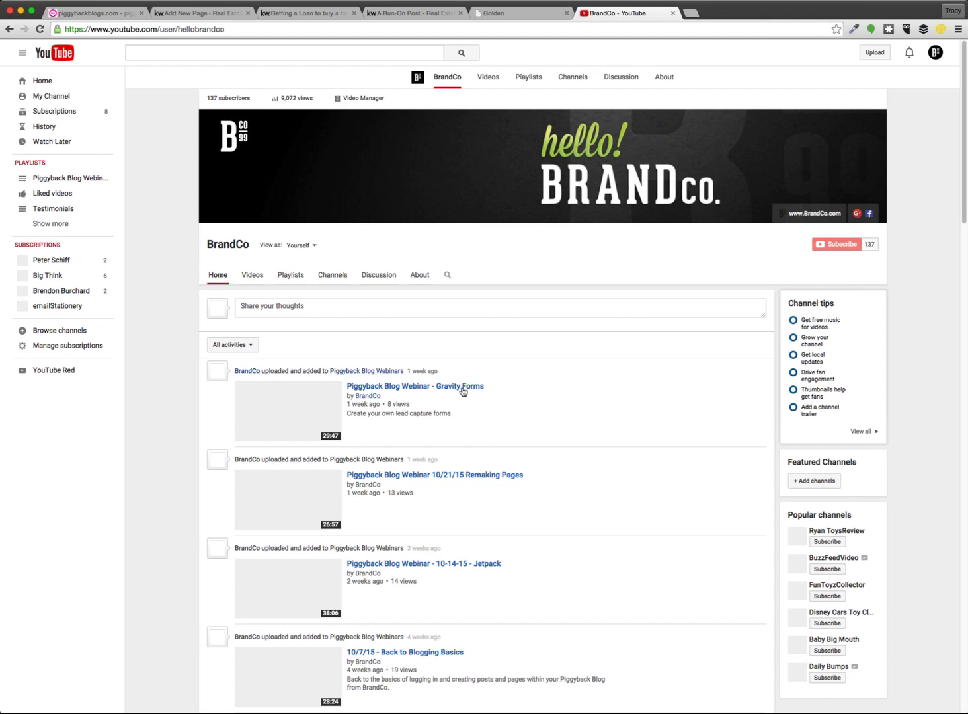
# Open the Piggyback Blog Webinar - Gravity Forms video and view its Share and Embed options
pyautogui.click(460, 366)
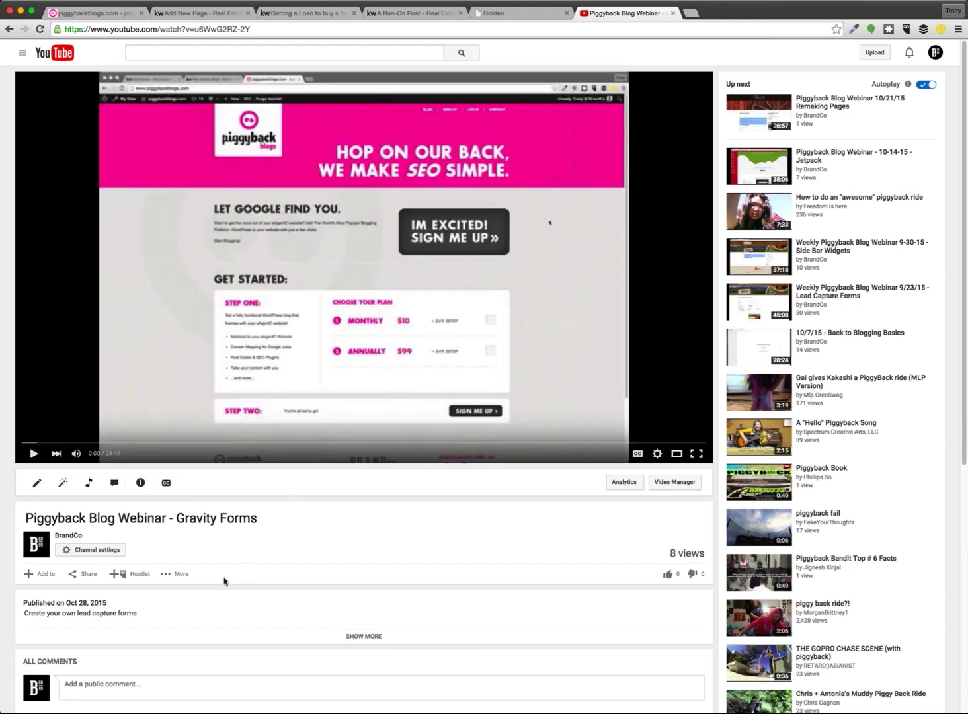
pyautogui.click(74, 574)
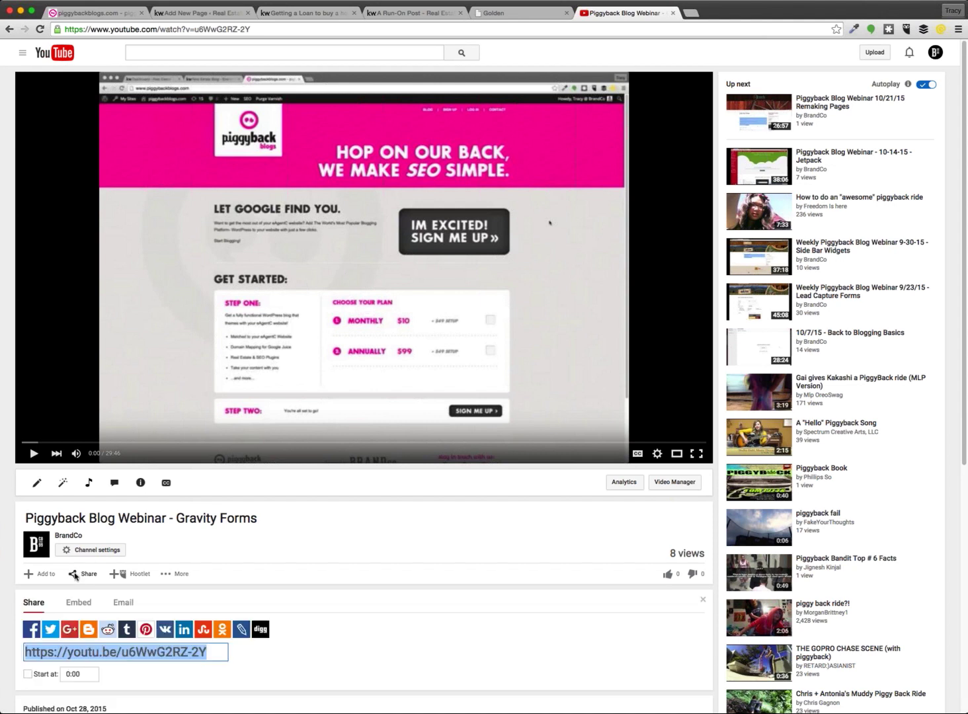
pyautogui.scroll(-2, 264, 462)
pyautogui.click(79, 511)
pyautogui.scroll(-1, 337, 516)
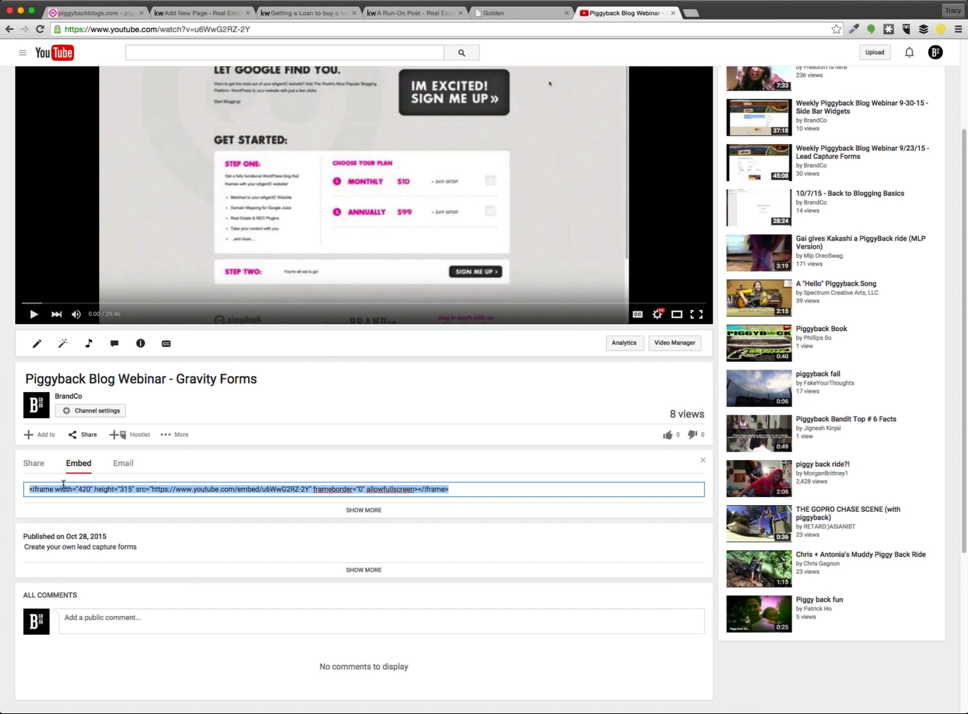
# Compare the short share link with the iframe embed code, then select the video's watch URL
pyautogui.click(35, 471)
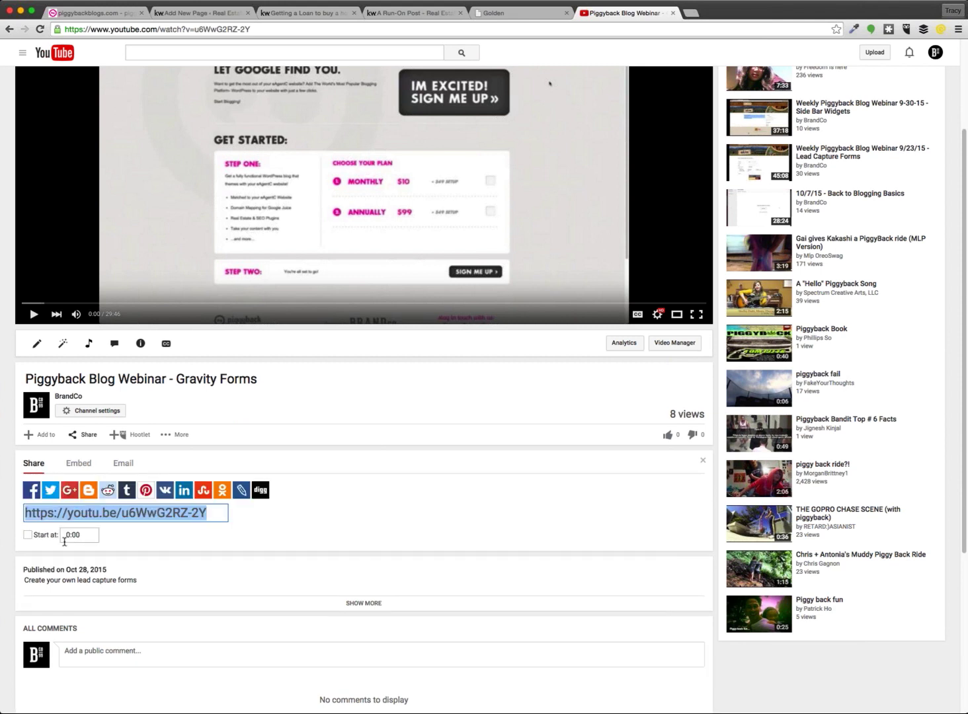
pyautogui.click(79, 463)
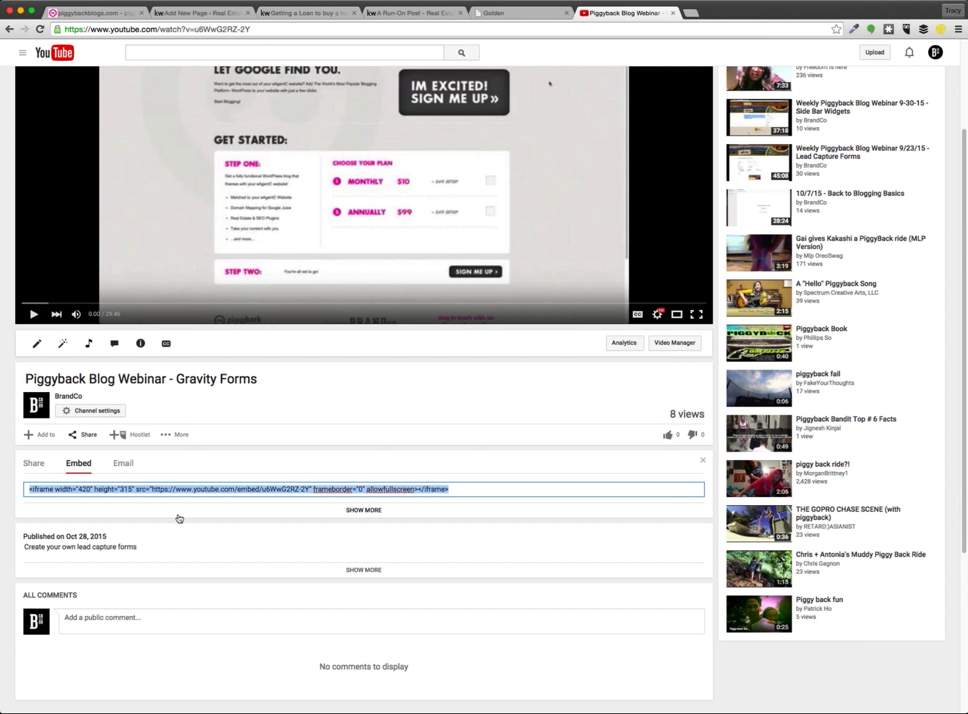
pyautogui.scroll(3, 371, 479)
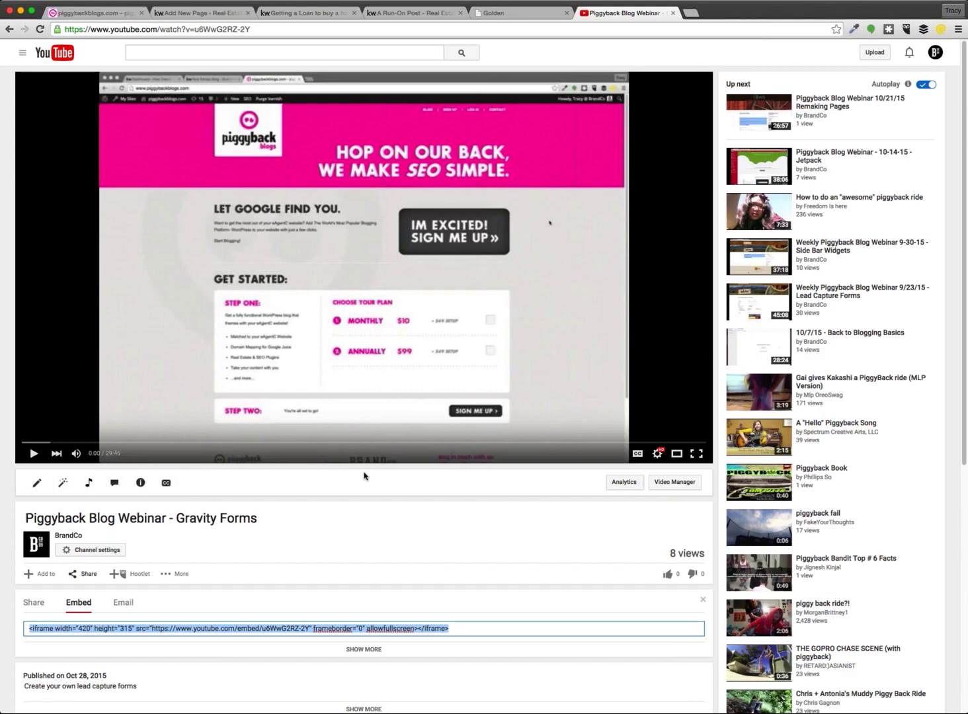
pyautogui.click(138, 31)
pyautogui.press('super+c')
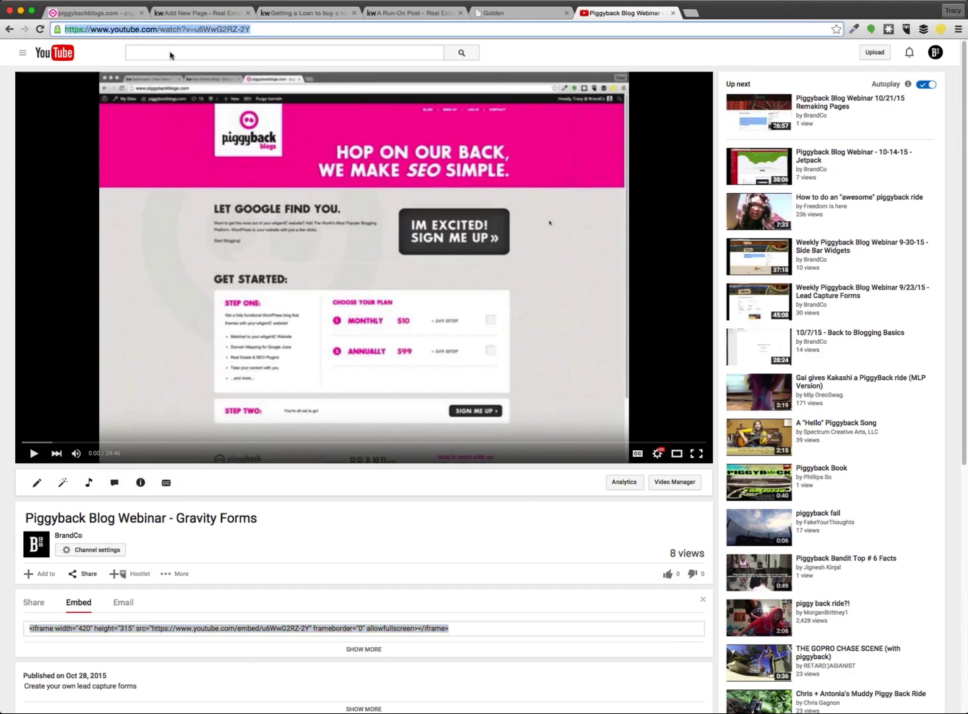
# Switch through the browser tabs to the WordPress Add New Page editor
pyautogui.click(392, 15)
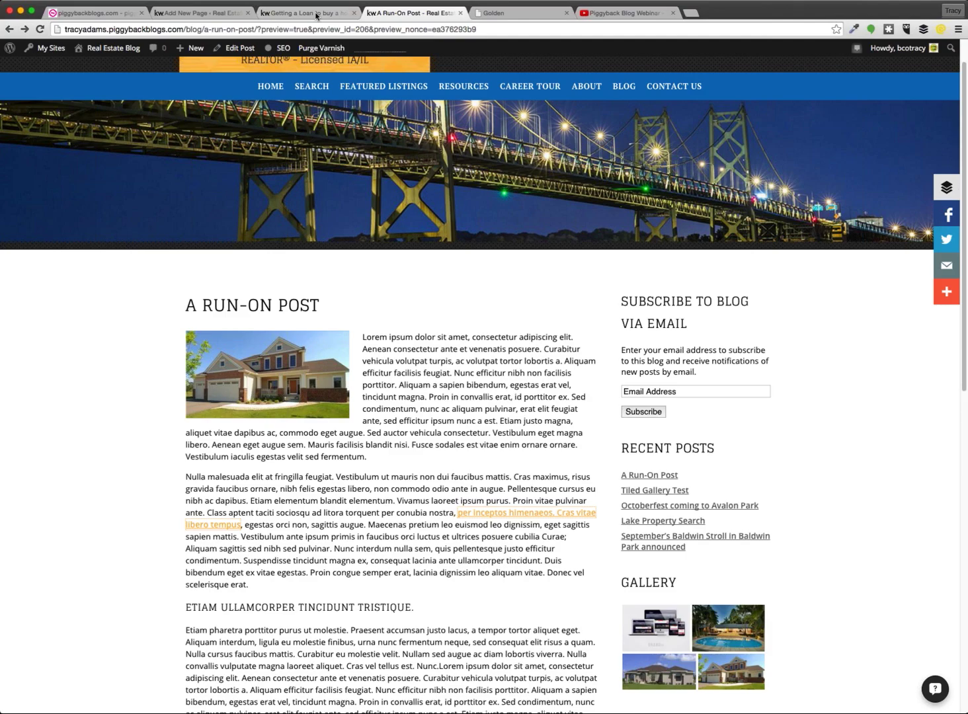
pyautogui.click(304, 14)
pyautogui.press('super+1')
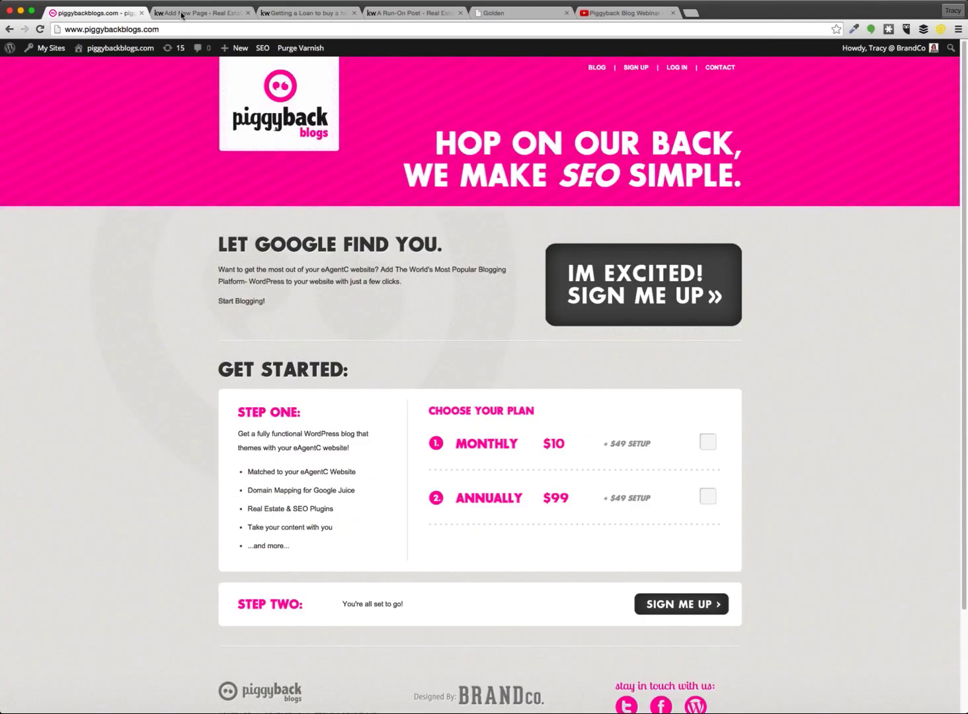
pyautogui.click(182, 15)
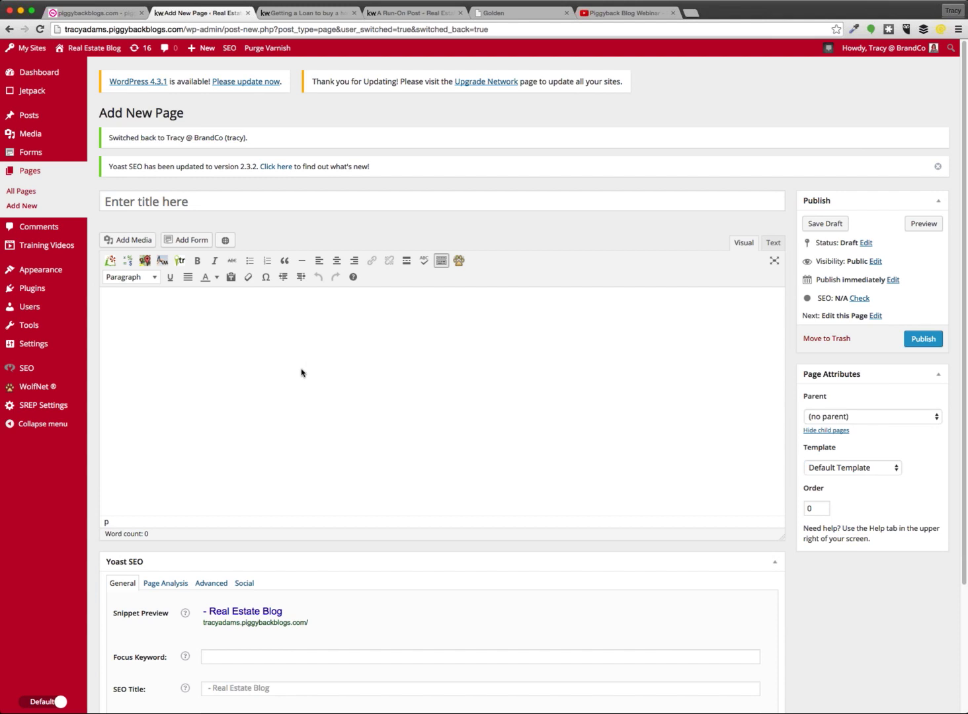
# Paste the copied YouTube watch URL into the page body and preview the draft
pyautogui.click(203, 315)
pyautogui.press('super+v')
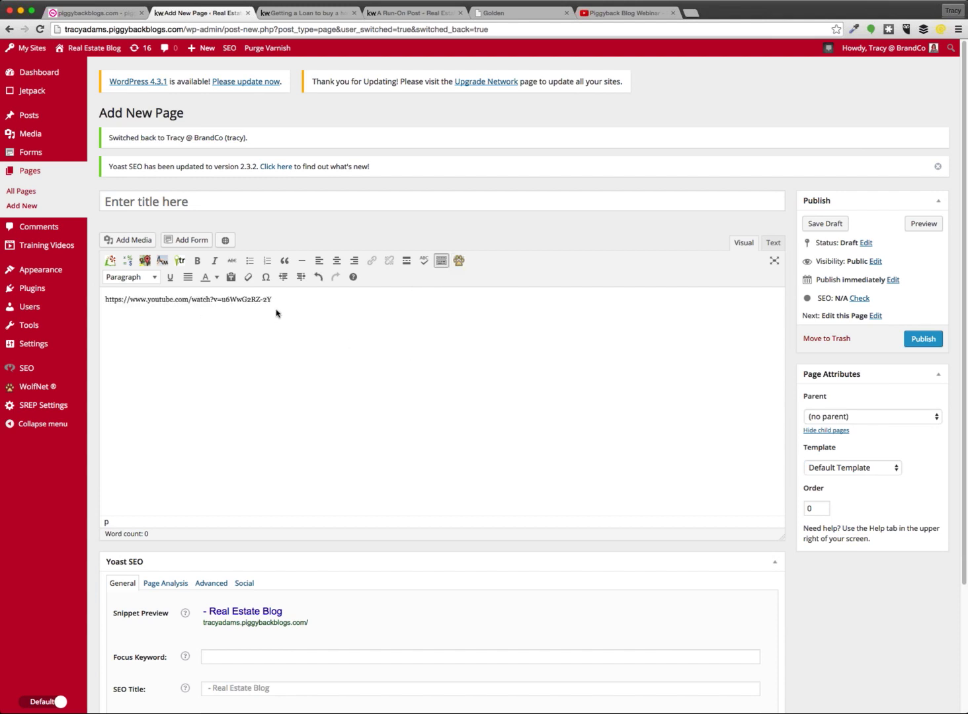
pyautogui.click(924, 224)
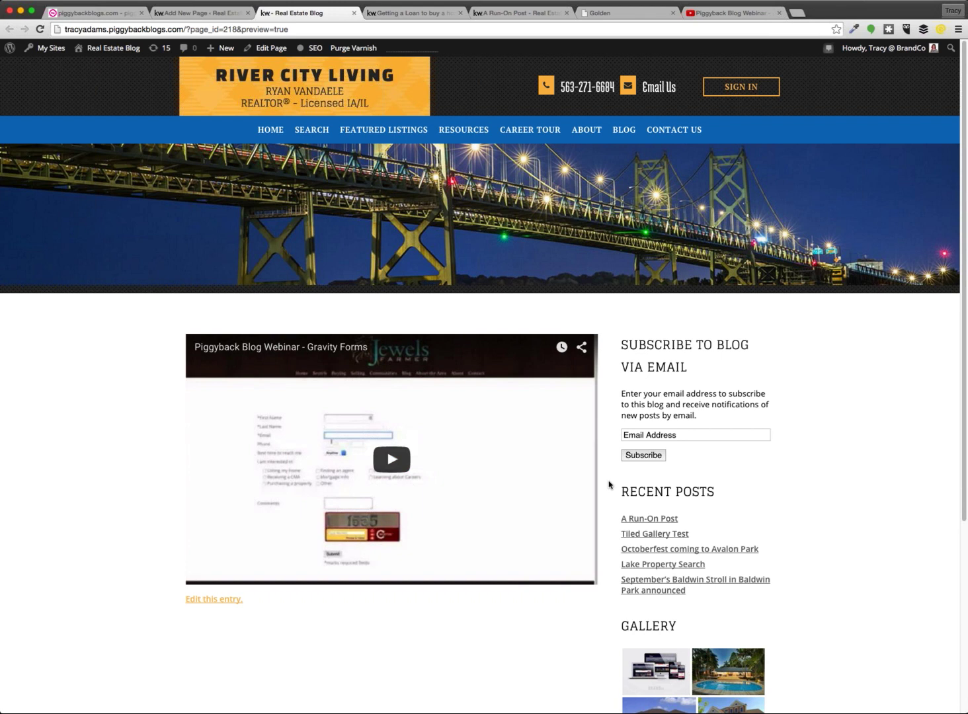
# Scroll through the preview to check the embedded Gravity Forms webinar video
pyautogui.scroll(-2, 608, 486)
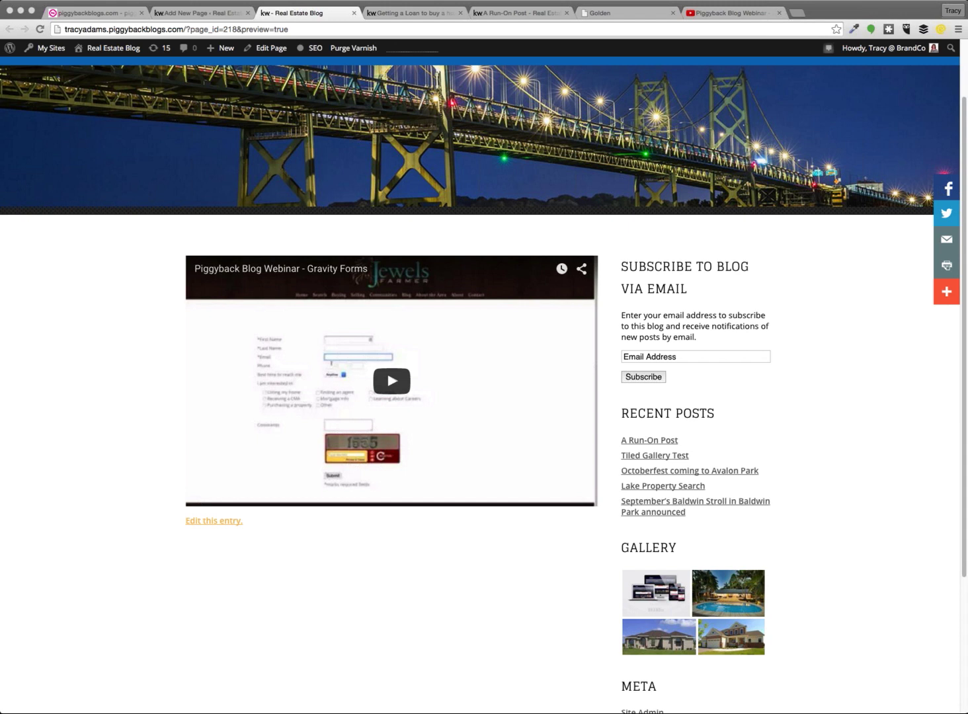
pyautogui.click(806, 367)
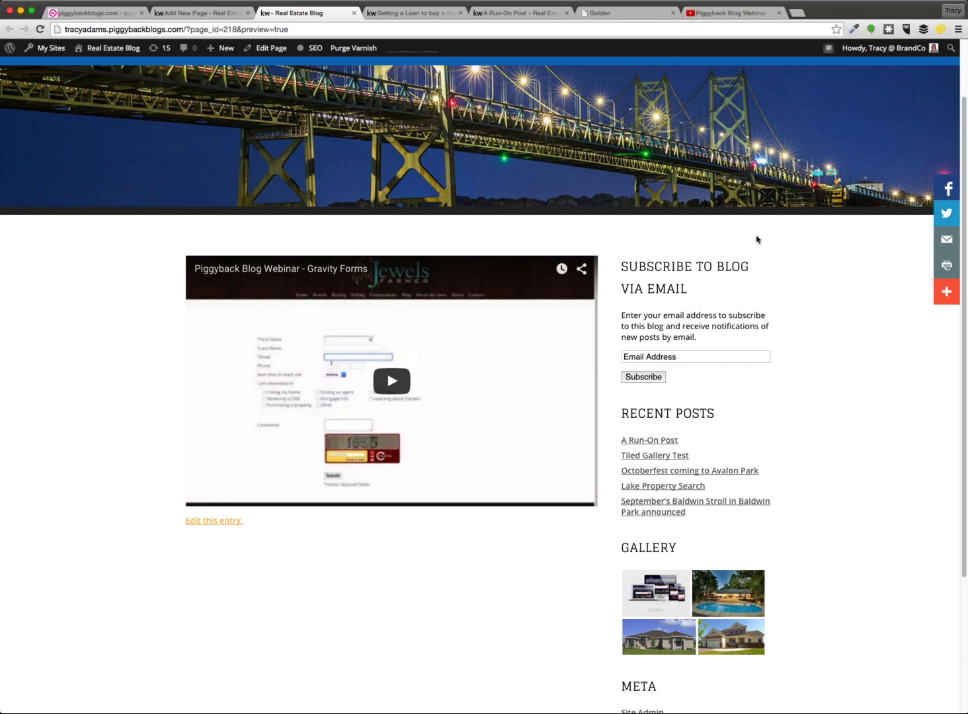
pyautogui.scroll(2, 674, 171)
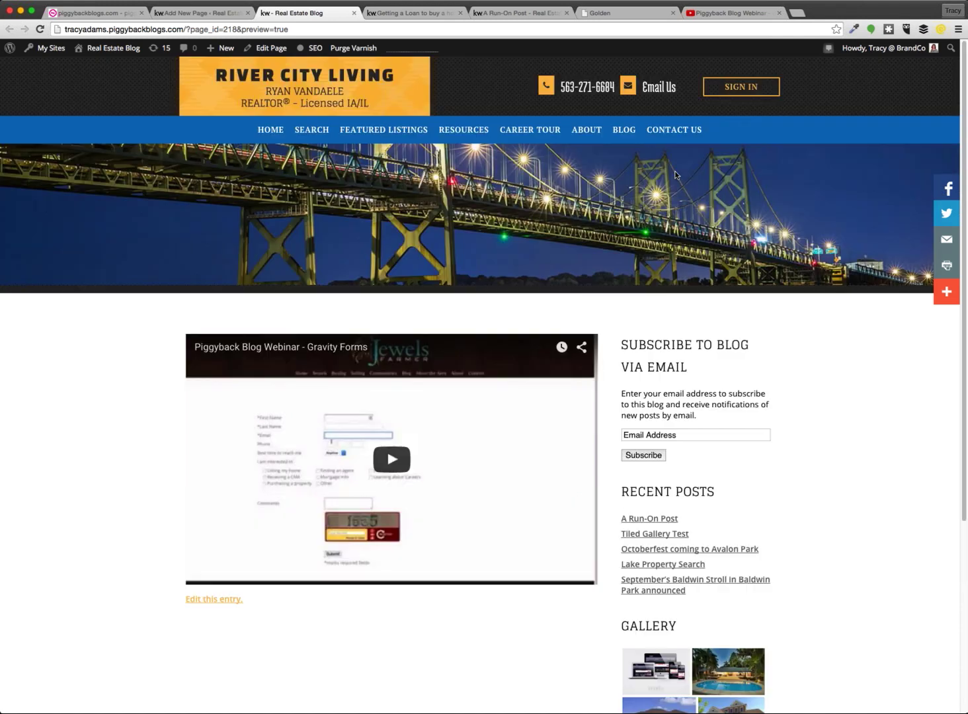
# Go back to the YouTube video page, deselect the embed code, and open a blank tab
pyautogui.click(726, 14)
pyautogui.click(436, 512)
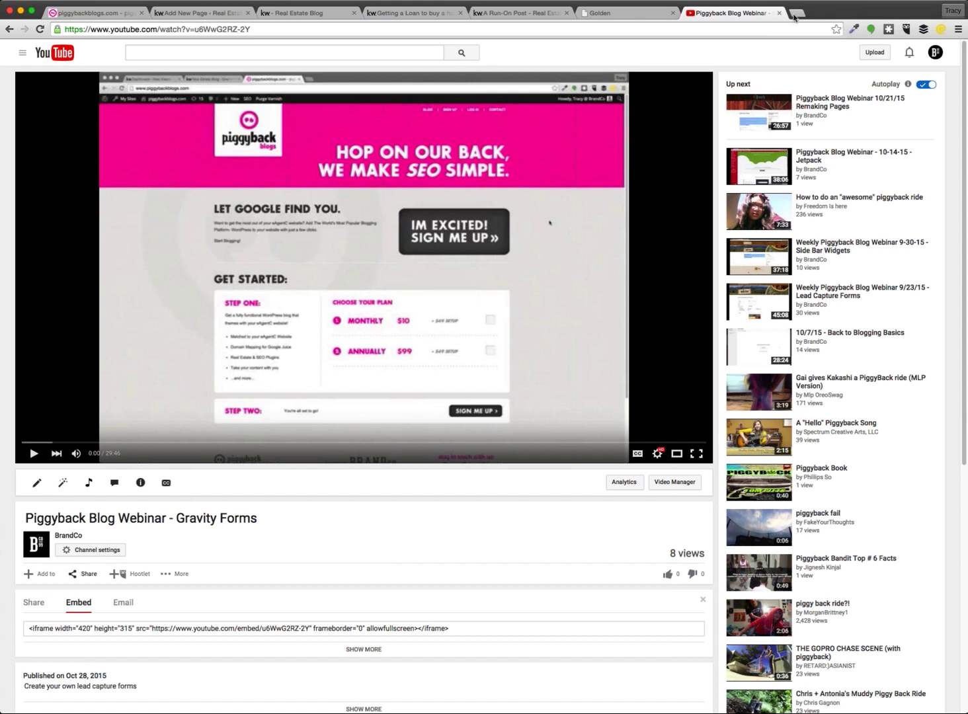
pyautogui.click(797, 13)
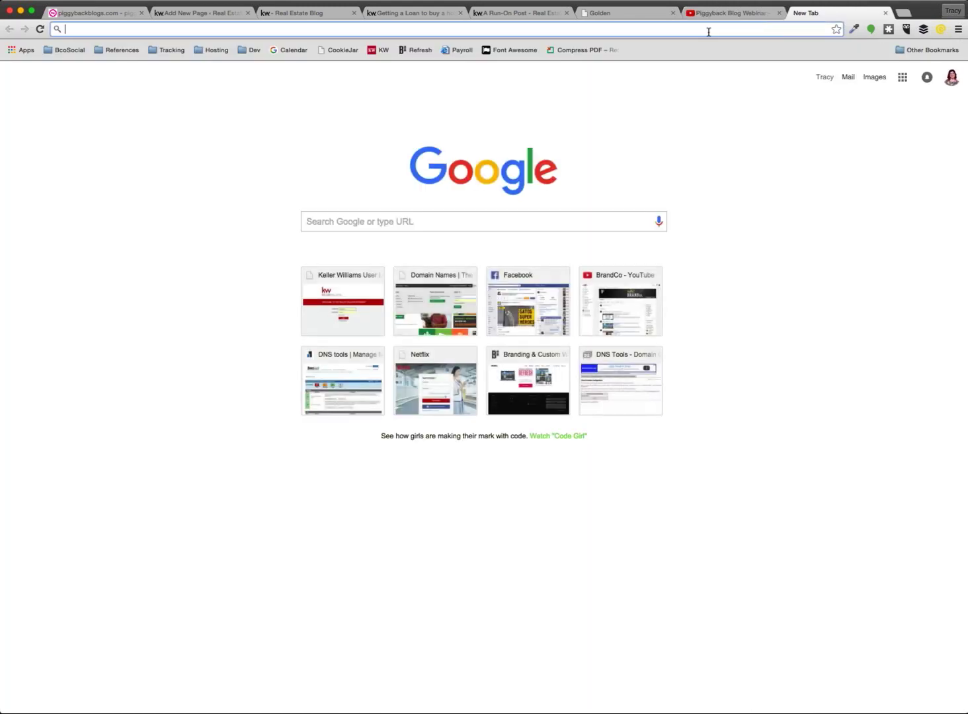
# Load the Calendly scheduling link in the new blank tab
pyautogui.press('super+Tab')
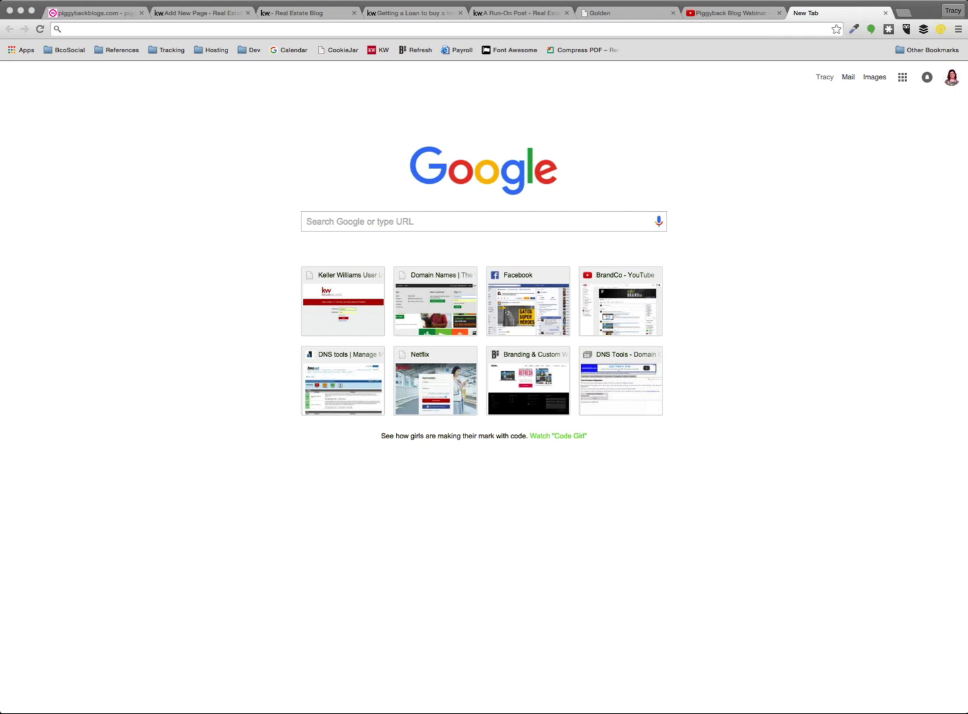
pyautogui.click(104, 15)
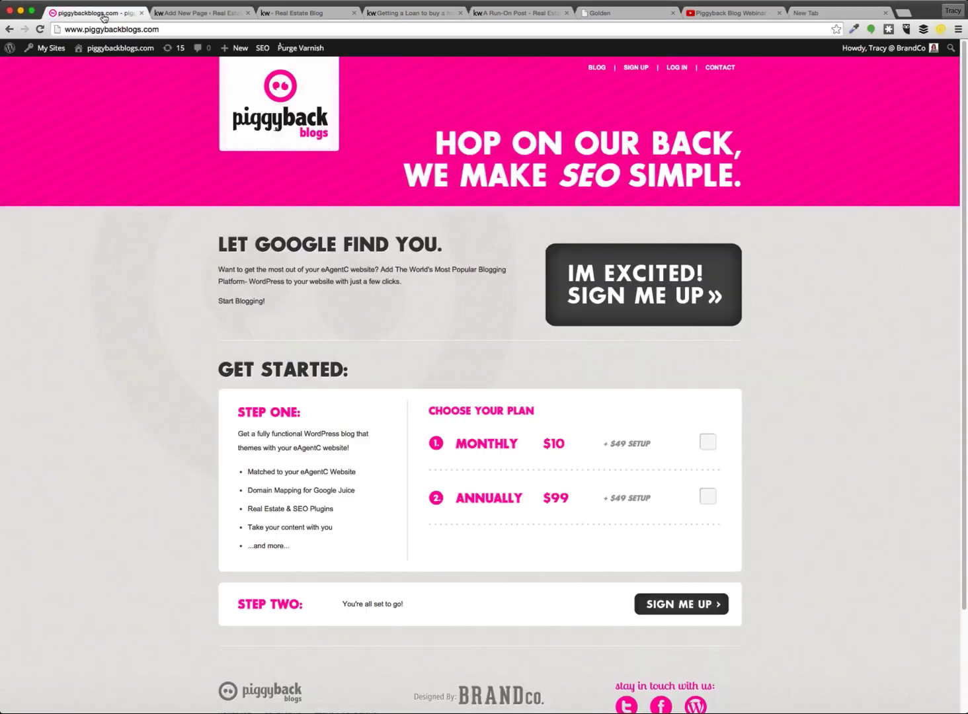
pyautogui.click(820, 15)
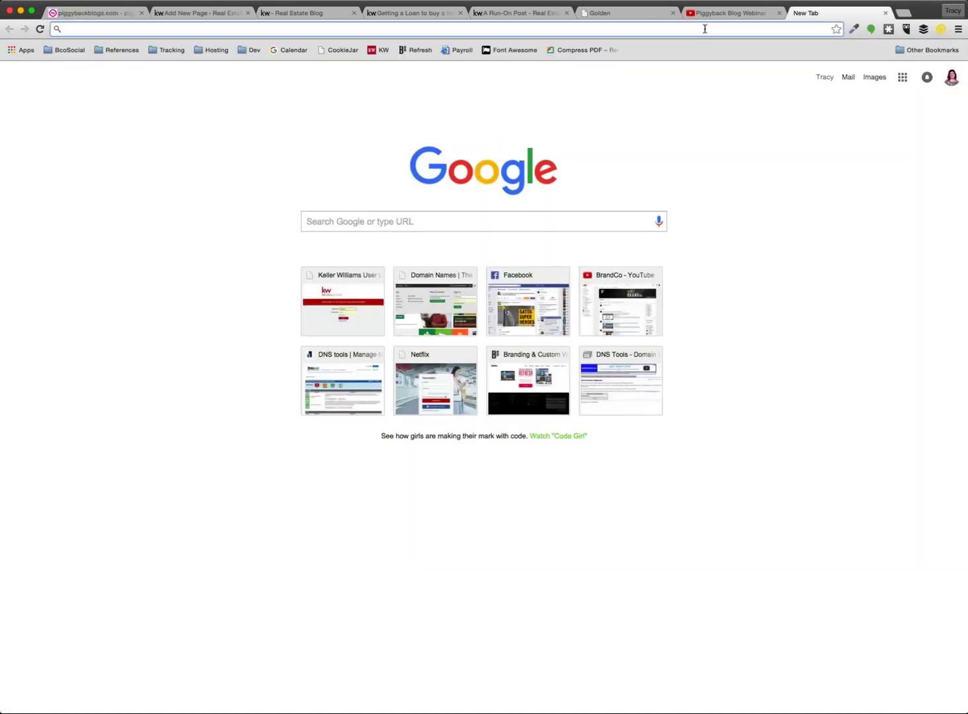
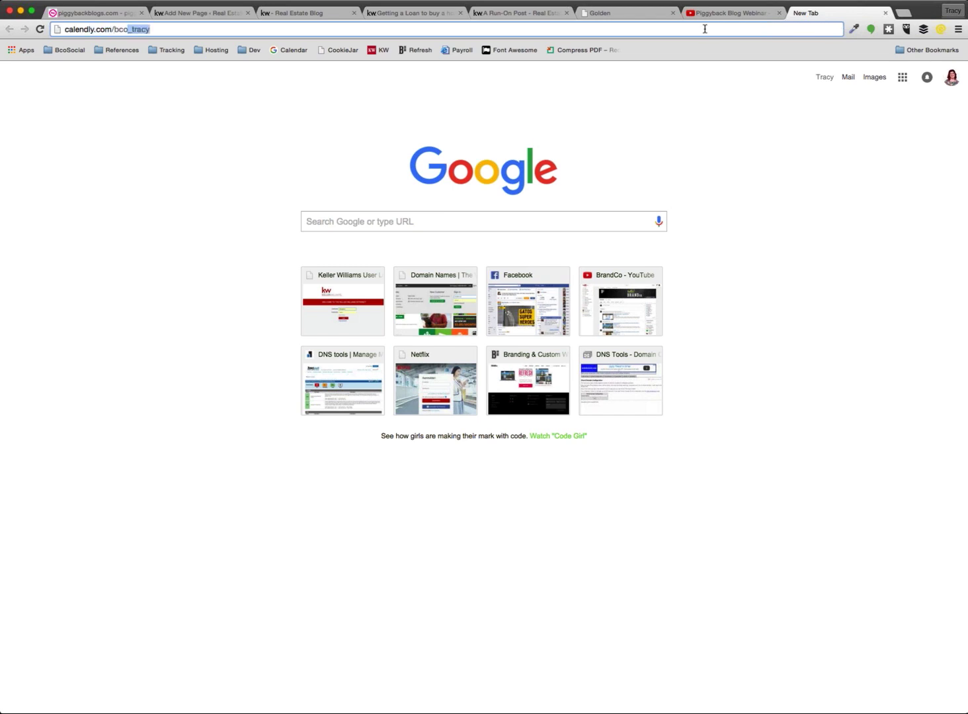
pyautogui.press('Return')
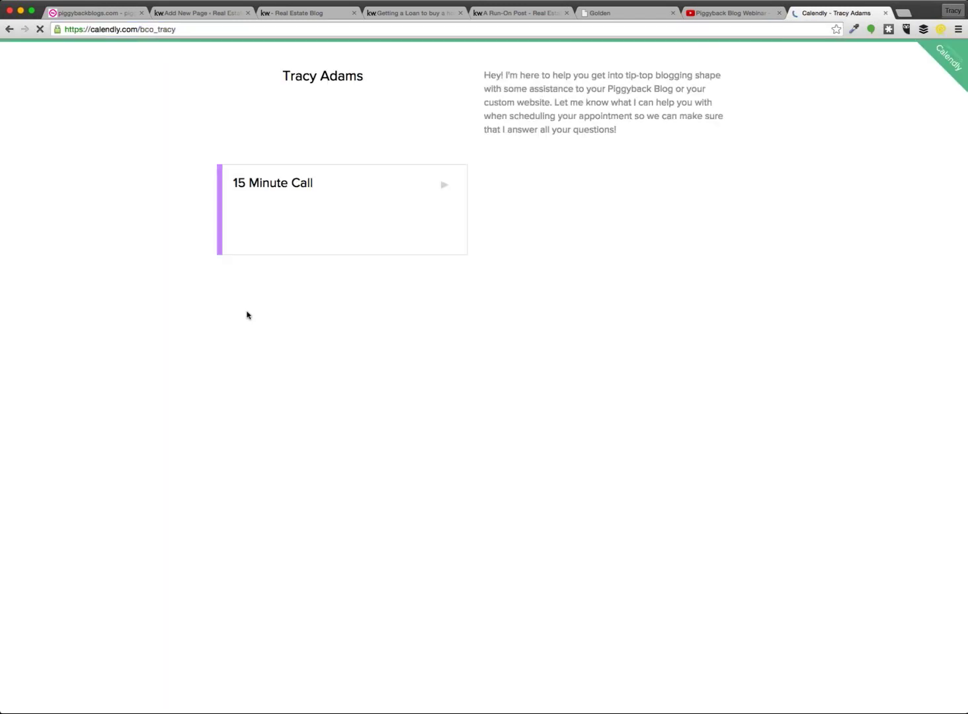
# Open the 15 Minute Call booking, check its time zone list, then return to the webinar video
pyautogui.click(293, 209)
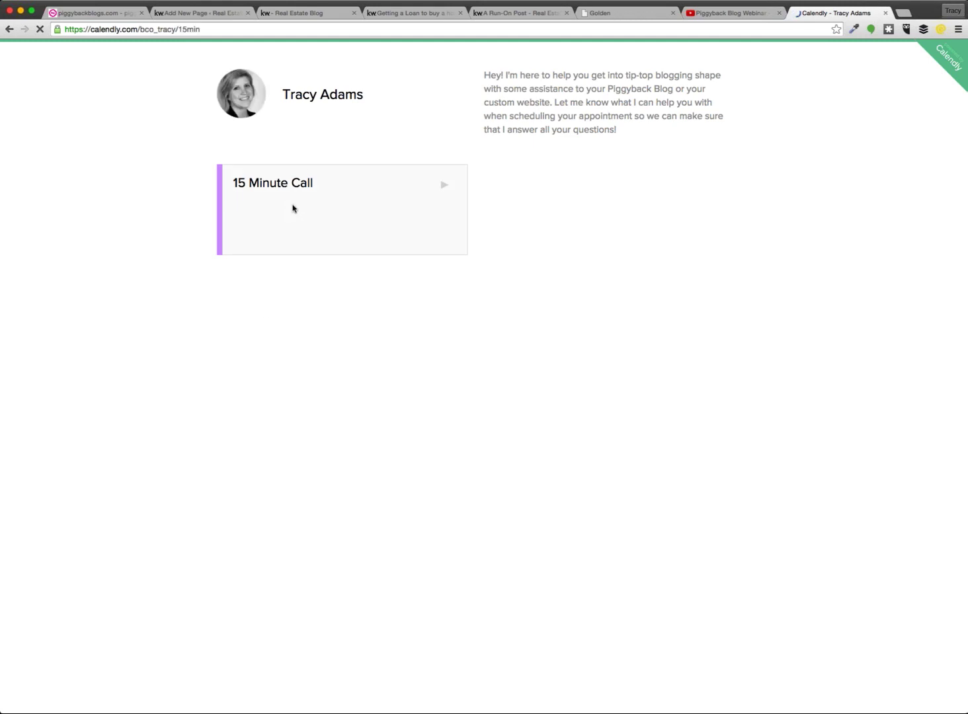
pyautogui.click(309, 173)
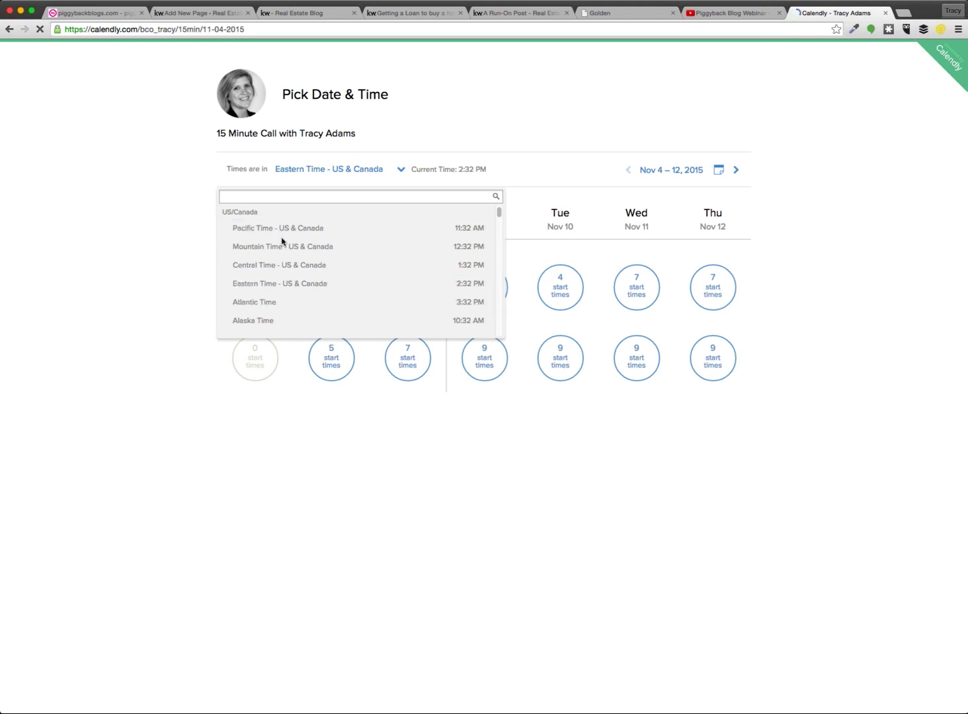
pyautogui.scroll(-1, 282, 242)
pyautogui.click(136, 347)
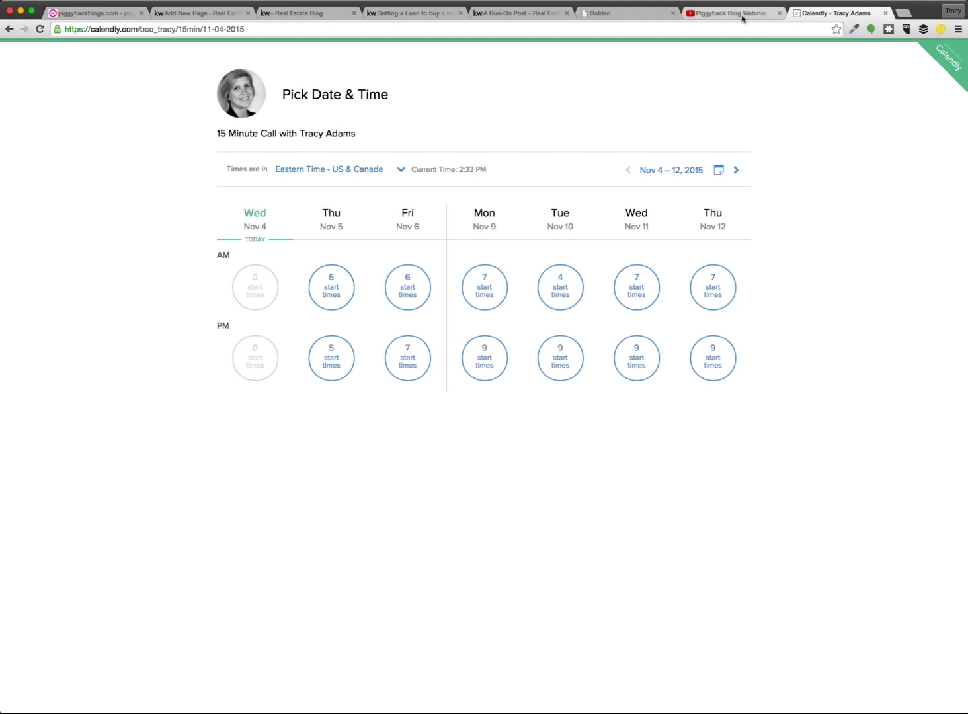
pyautogui.click(742, 18)
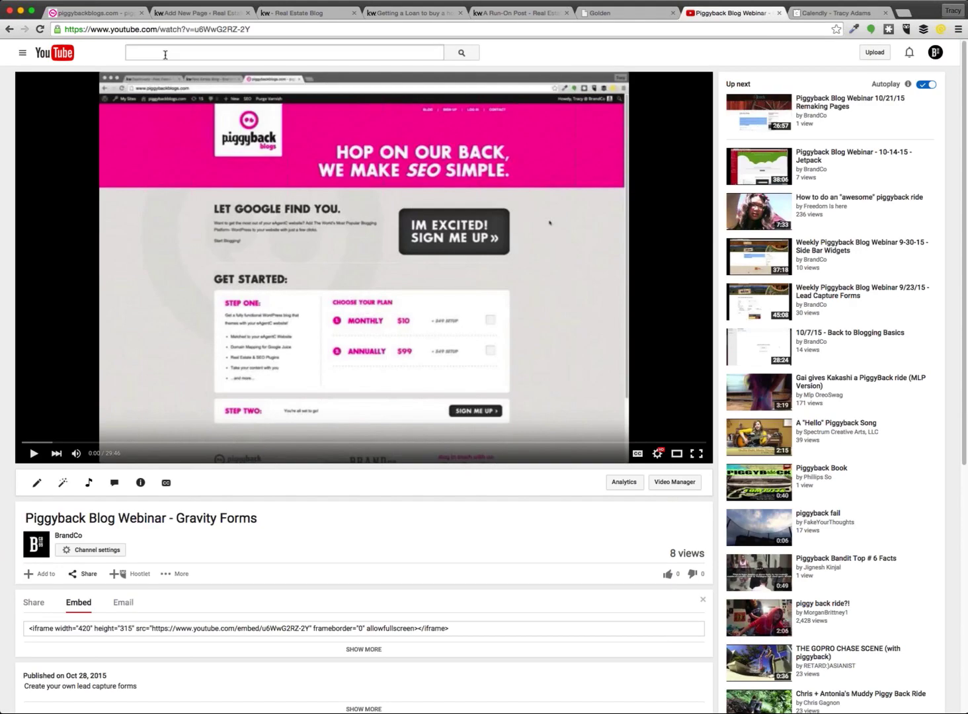
# Go back to the BrandCo channel and open the ten-video Piggyback Blog tutorials playlist
pyautogui.click(9, 31)
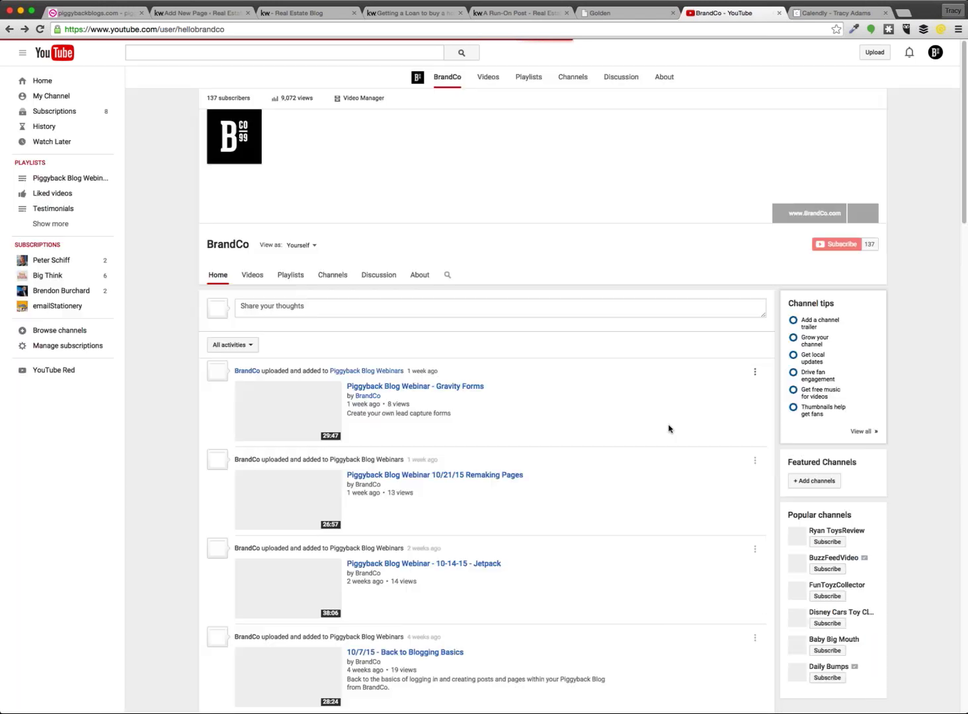
pyautogui.click(241, 35)
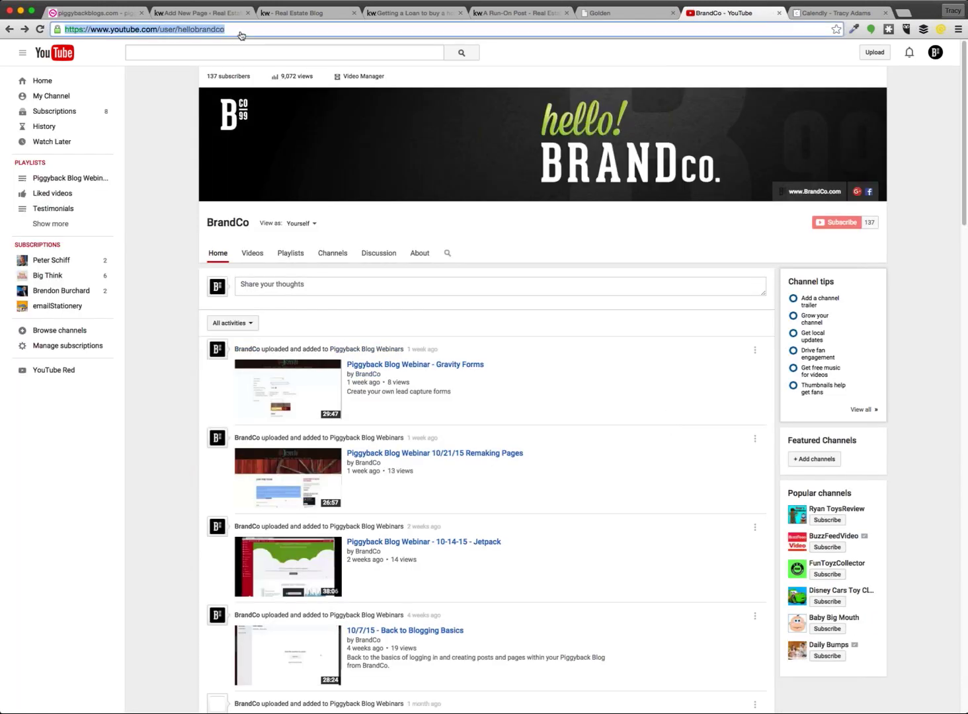
pyautogui.click(160, 262)
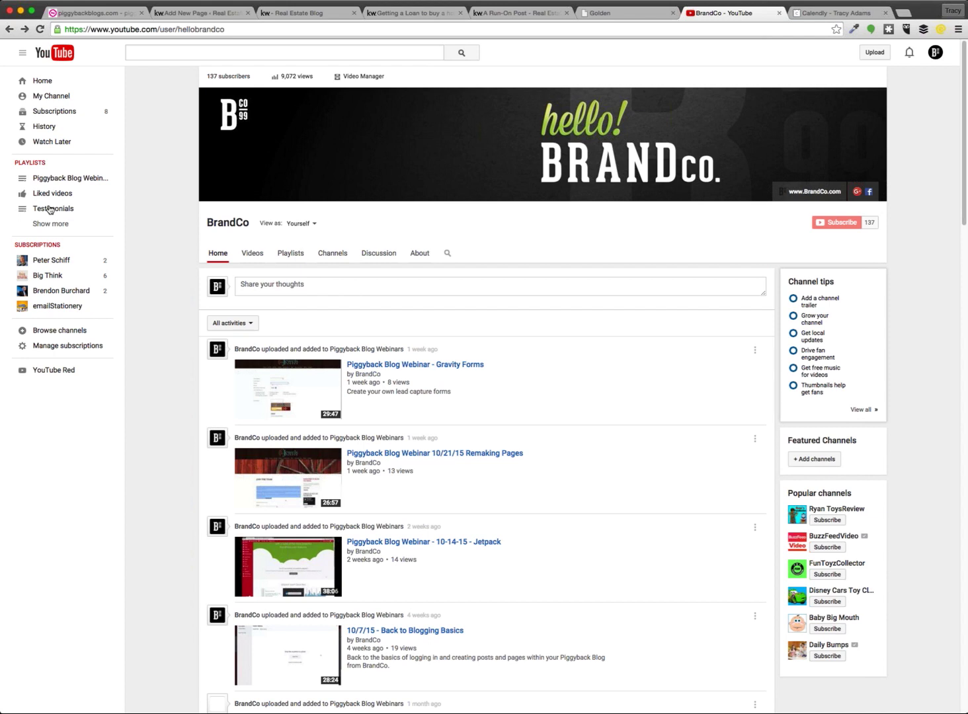
pyautogui.click(50, 223)
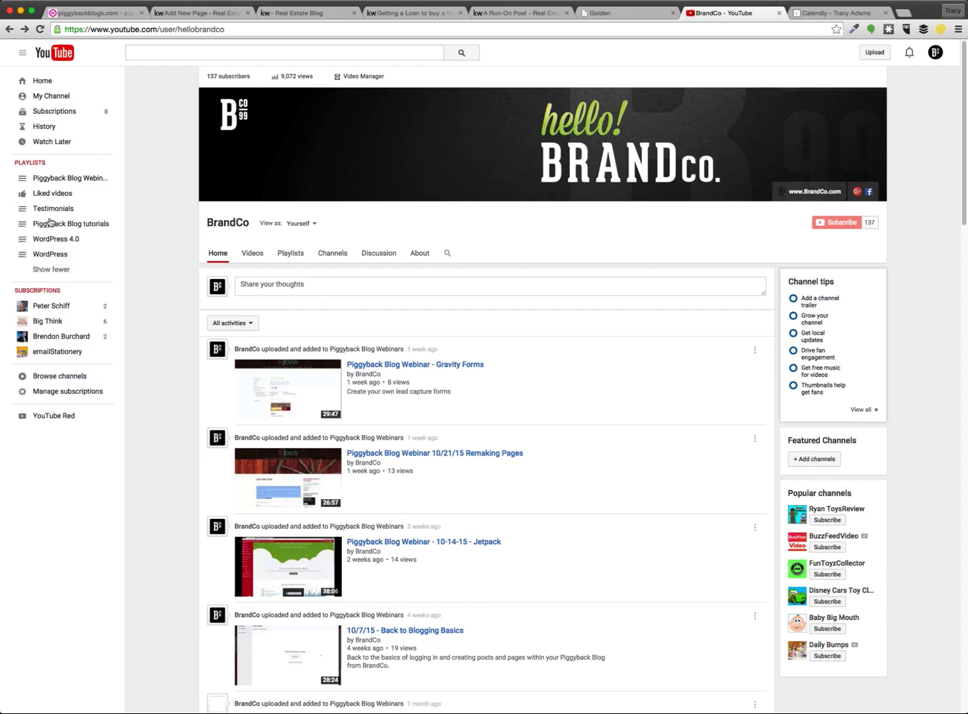
pyautogui.click(57, 227)
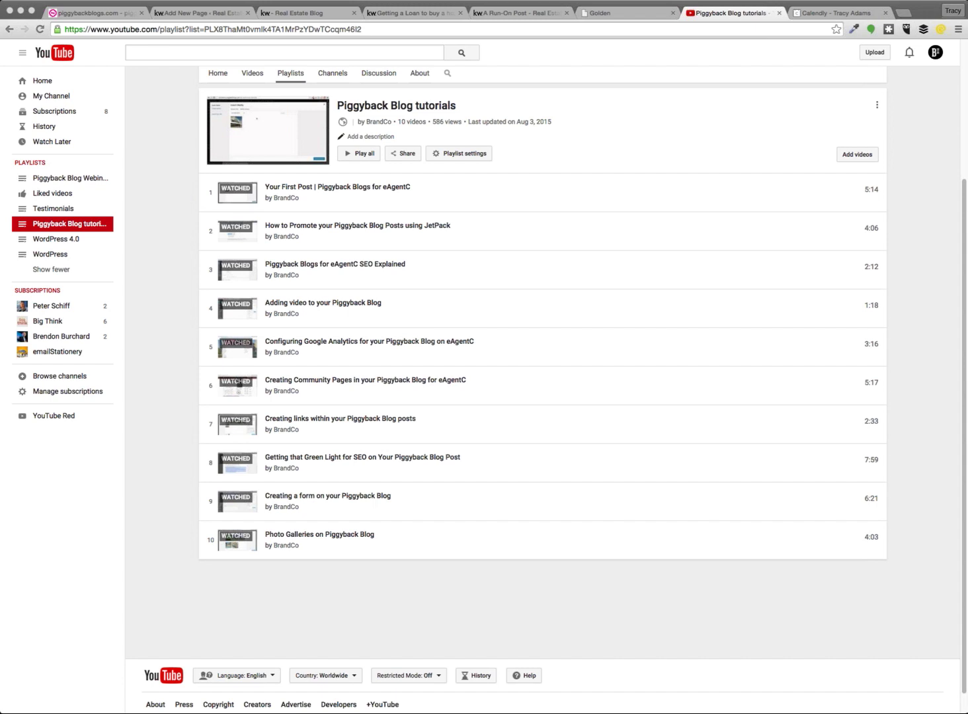
# Return to the untitled Add New Page draft and review the pasted YouTube URL in its editor
pyautogui.click(291, 13)
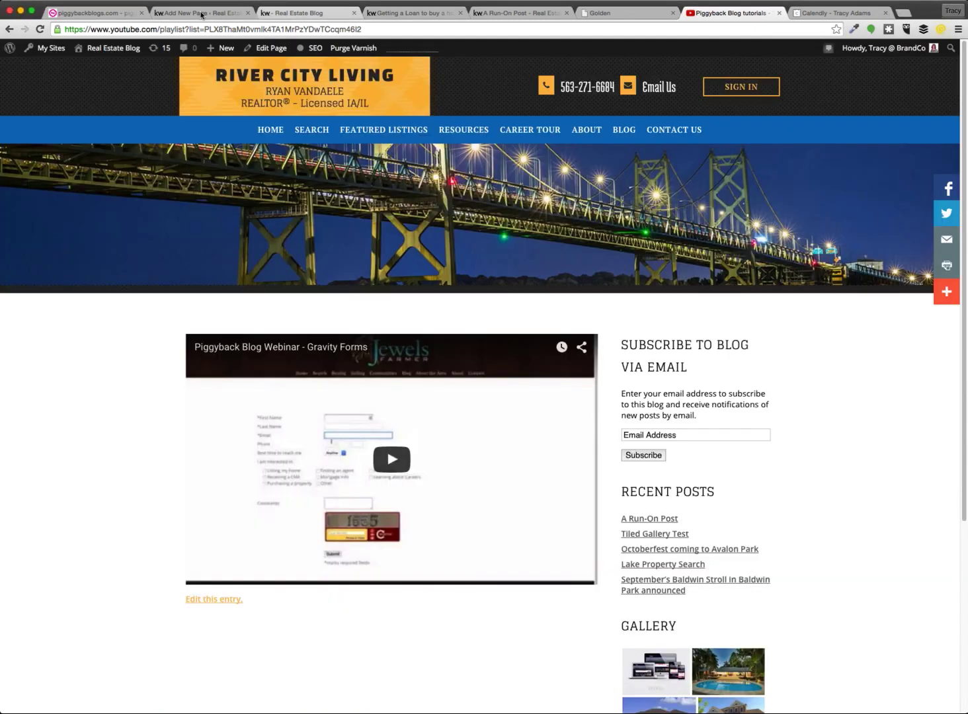
pyautogui.click(202, 13)
pyautogui.scroll(-5, 338, 428)
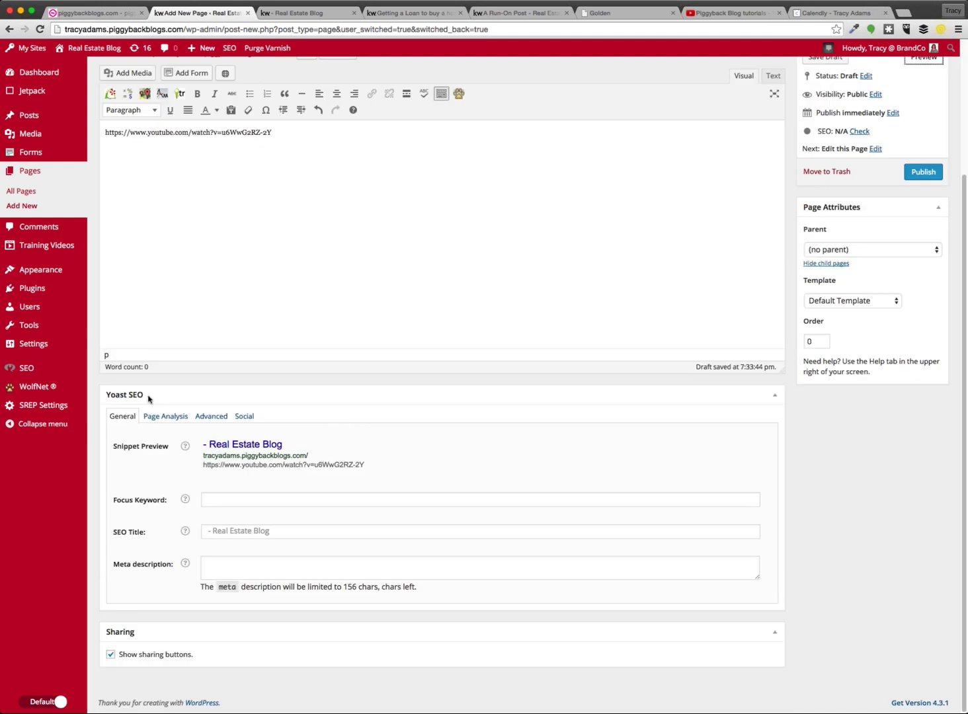
pyautogui.scroll(3, 147, 395)
pyautogui.moveTo(142, 475); pyautogui.dragTo(162, 476)
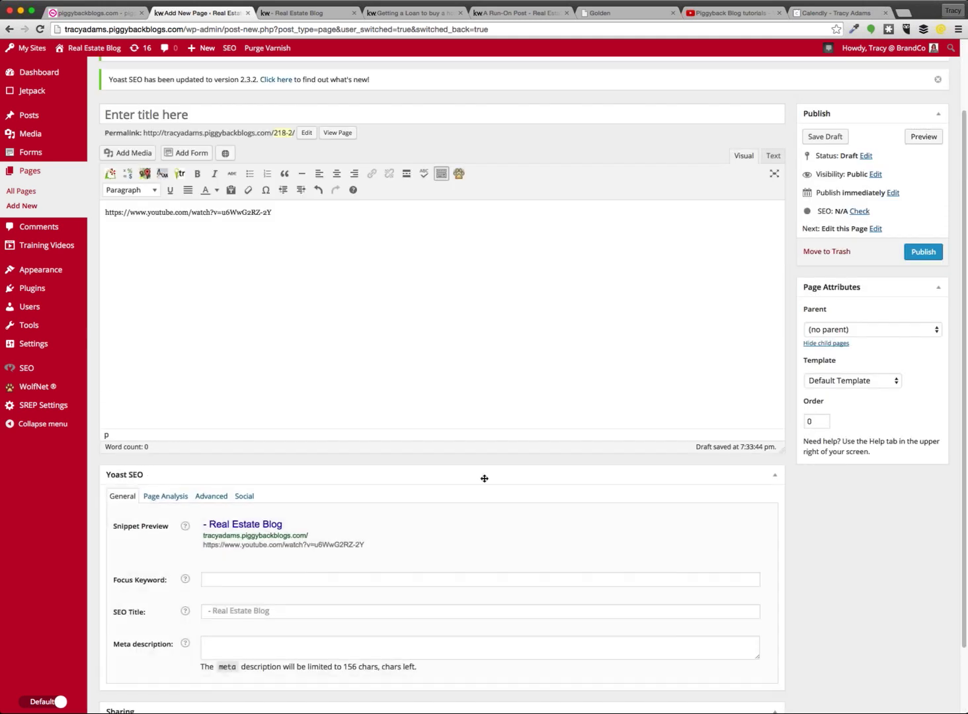
pyautogui.scroll(-2, 828, 510)
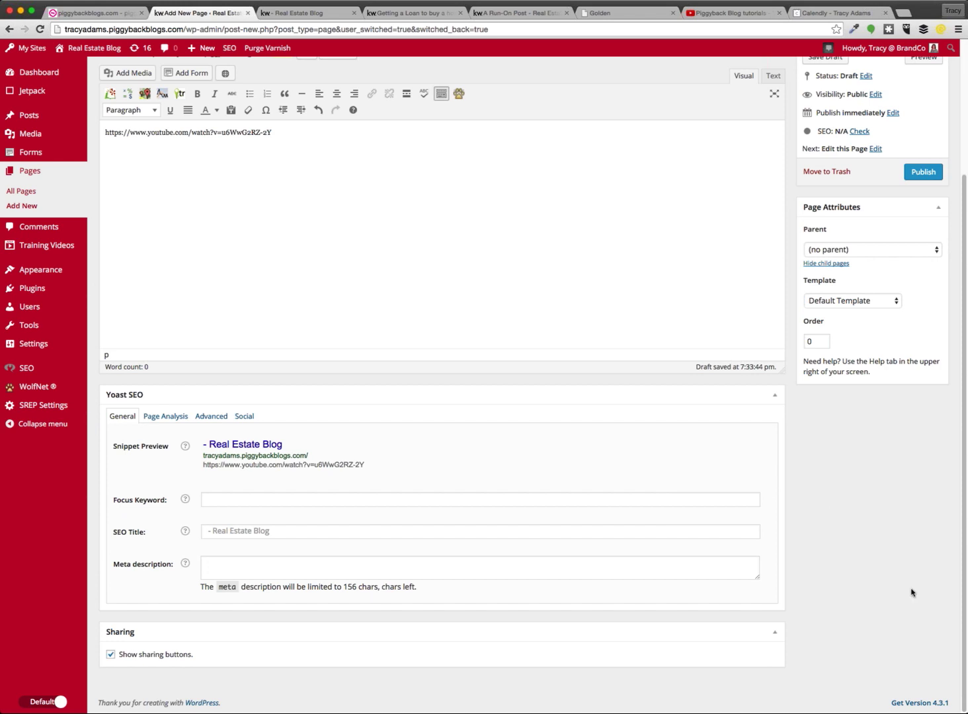
pyautogui.scroll(4, 876, 575)
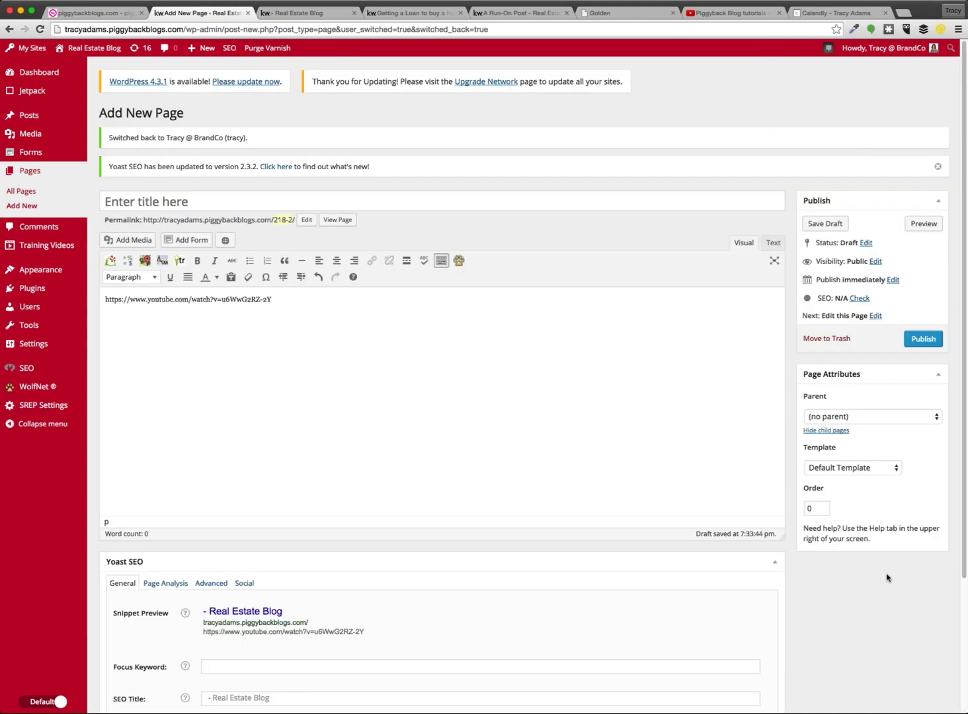